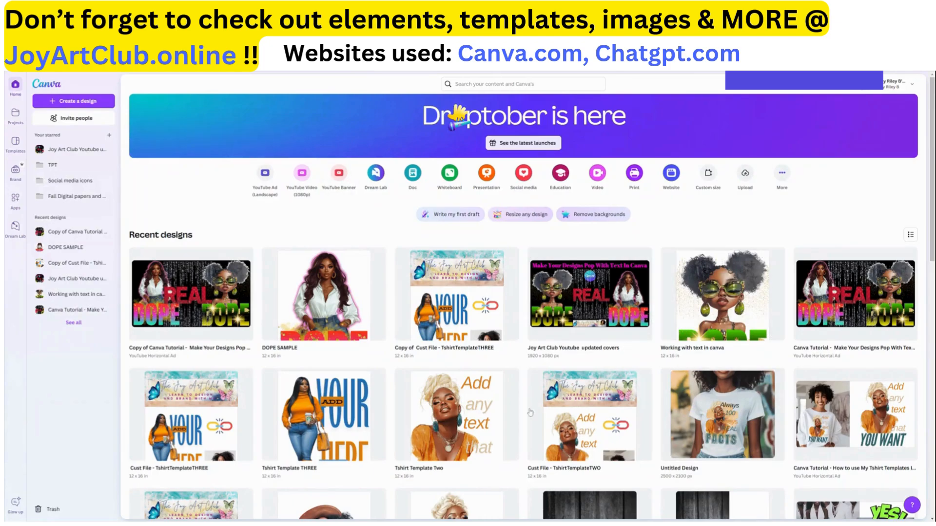
scroll(327, 302, "down", 1)
scroll(325, 301, "down", 5)
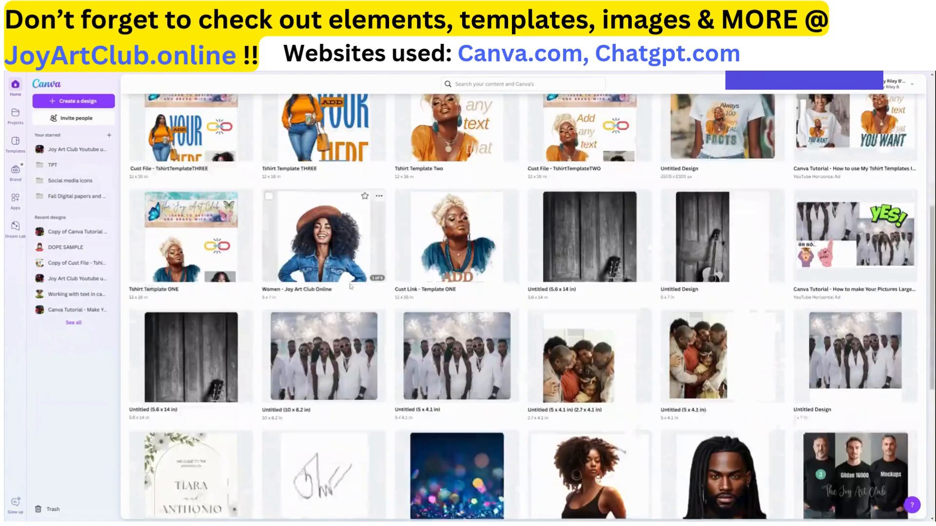
scroll(355, 285, "up", 5)
scroll(355, 285, "up", 2)
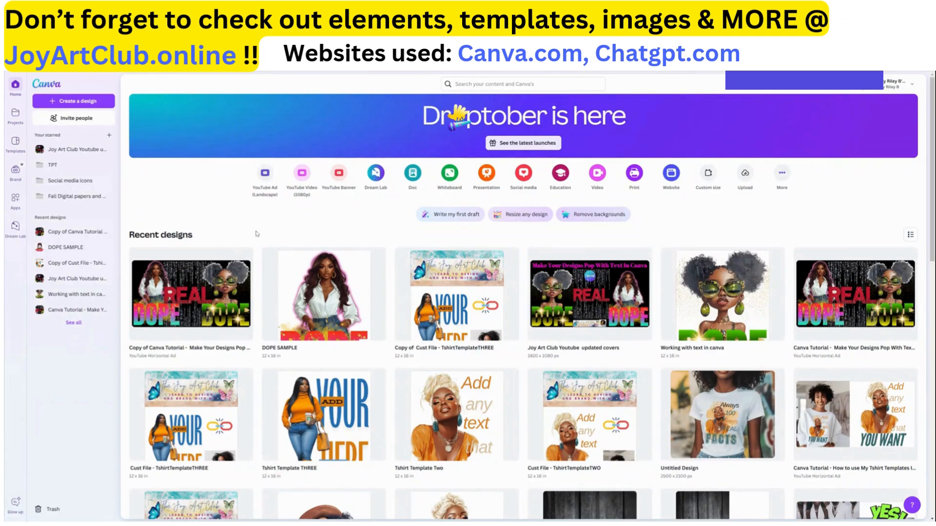
Create a new custom-size design 12 by 16 inches
left_click(83, 103)
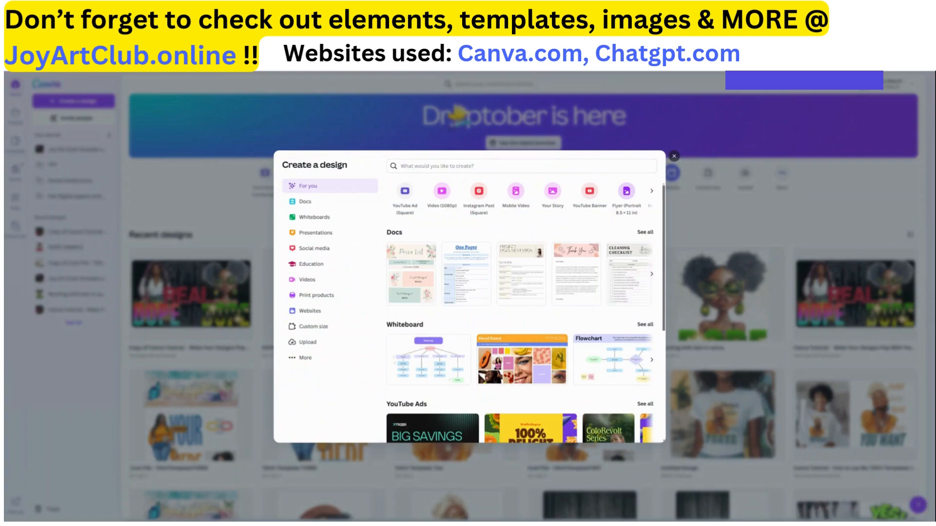
left_click(316, 324)
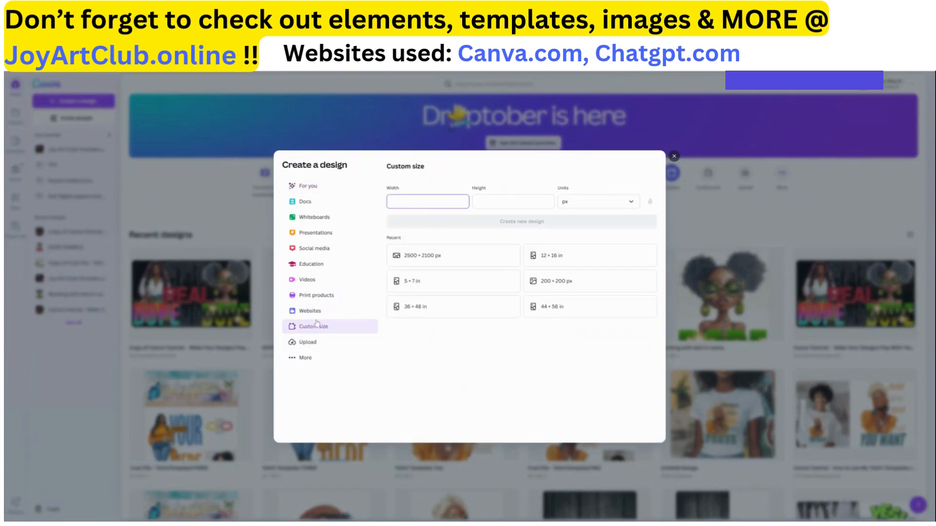
left_click(581, 207)
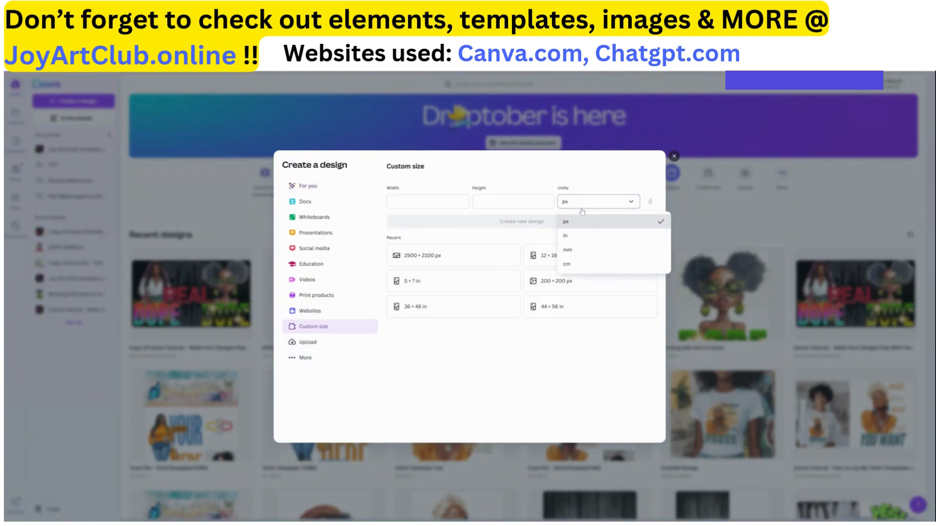
left_click(569, 238)
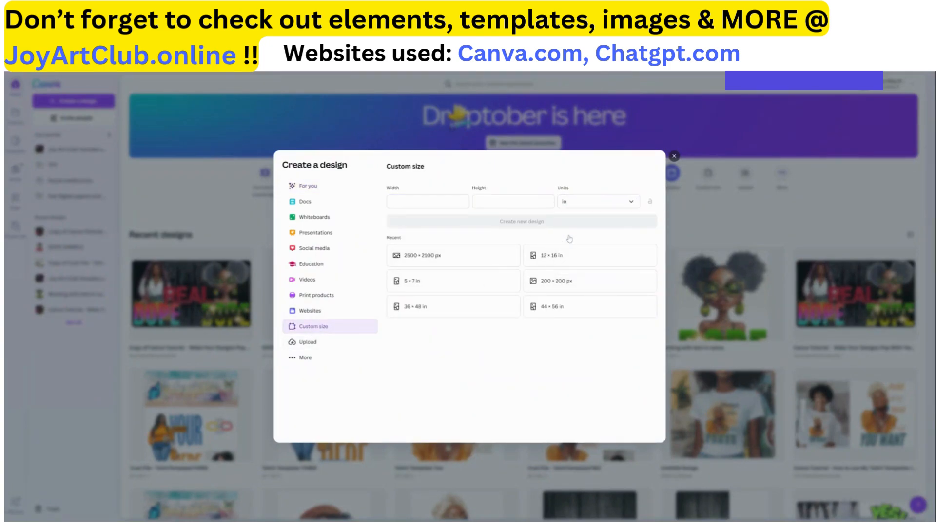
left_click(428, 201)
type("12")
key("Tab")
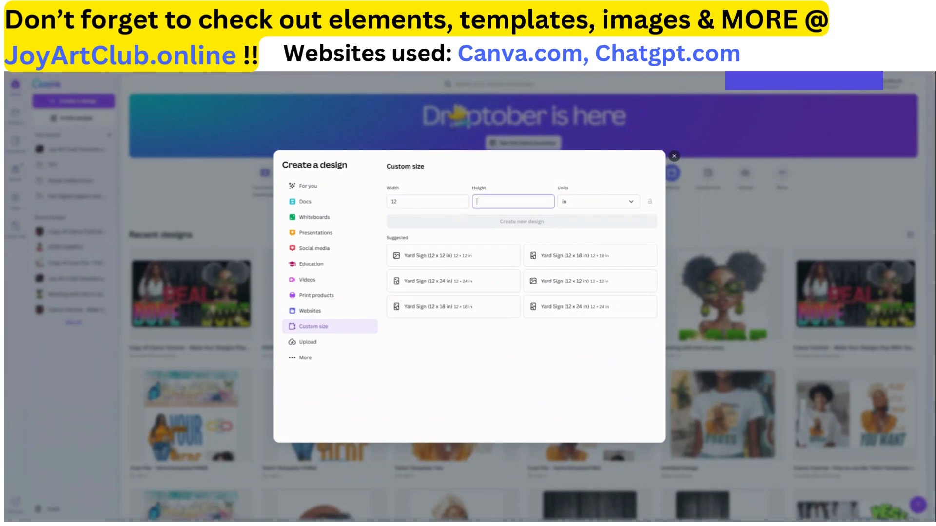
type("16")
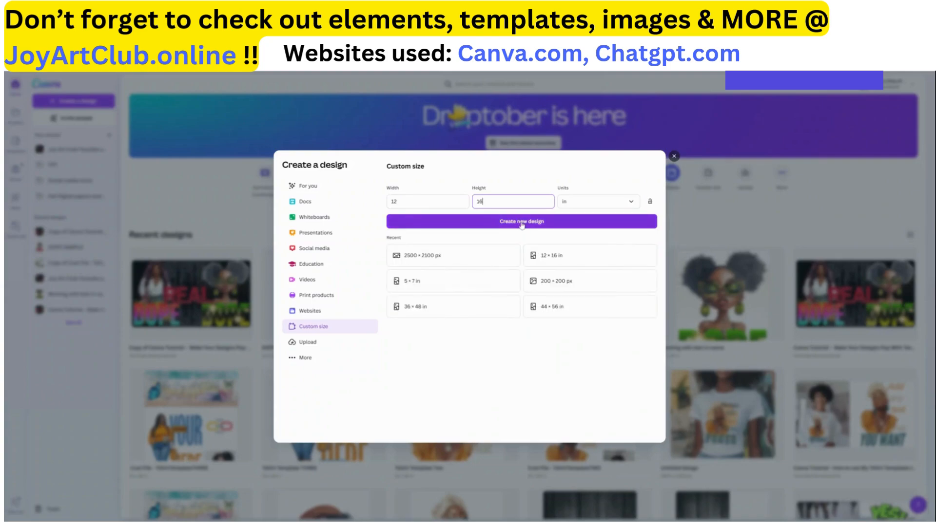
left_click(521, 222)
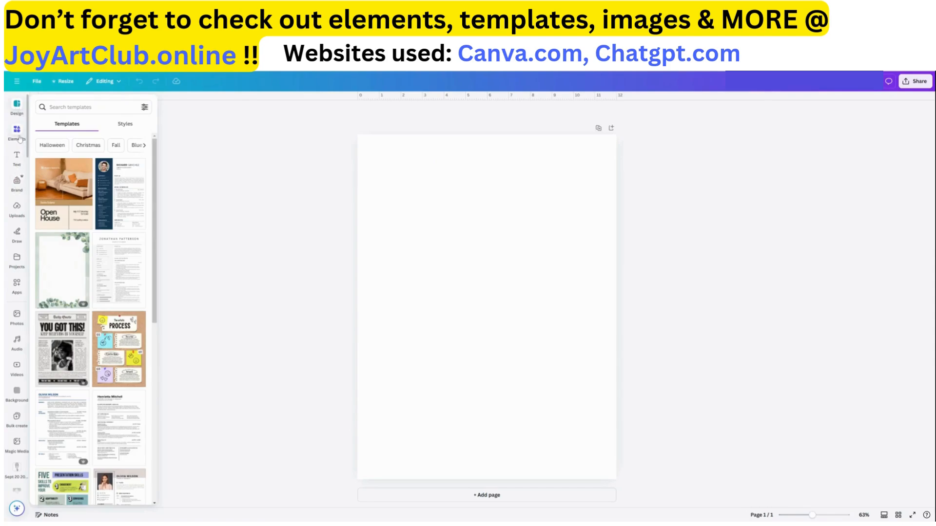
Open the Women project folder's images and add the woman in the denim outfit to the page
left_click(17, 261)
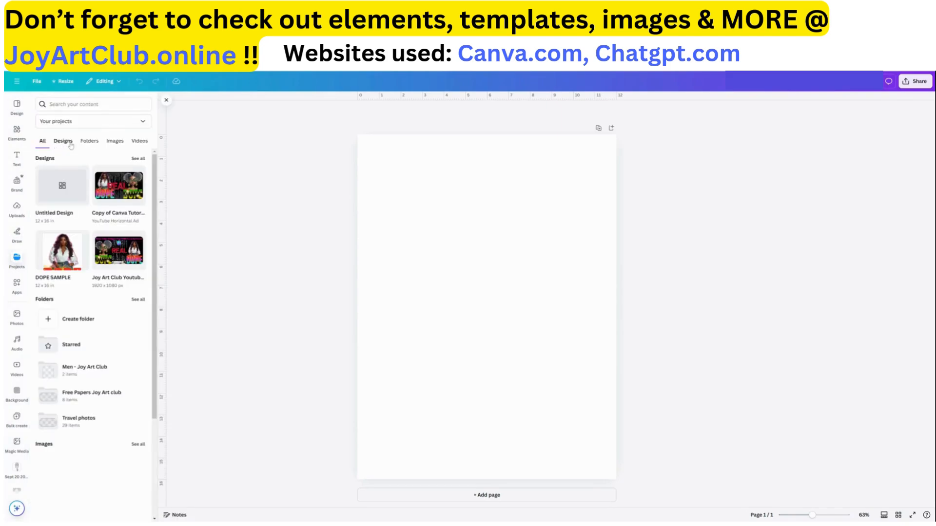
left_click(92, 143)
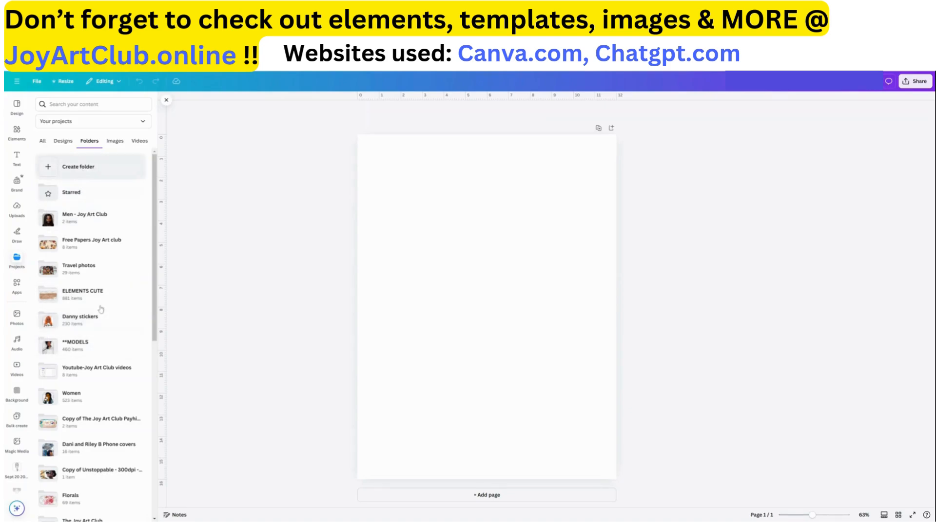
left_click(71, 400)
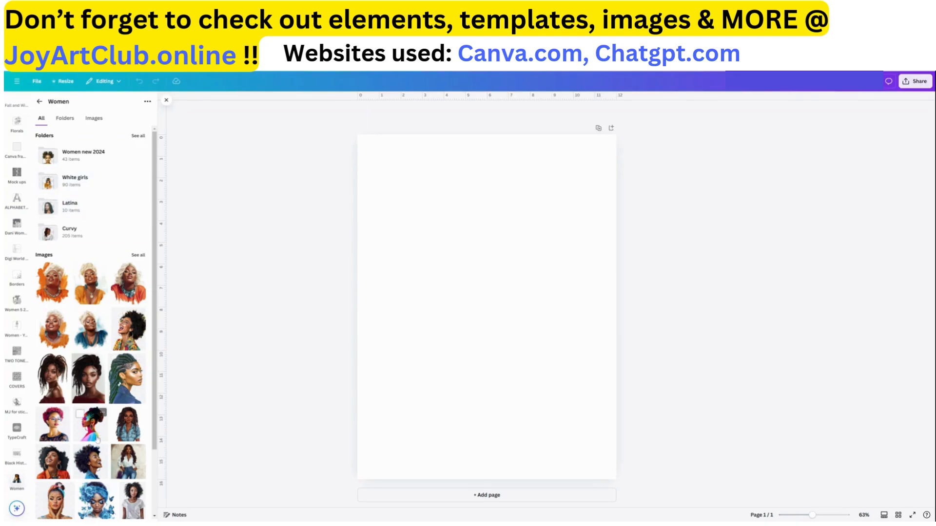
scroll(97, 434, "down", 2)
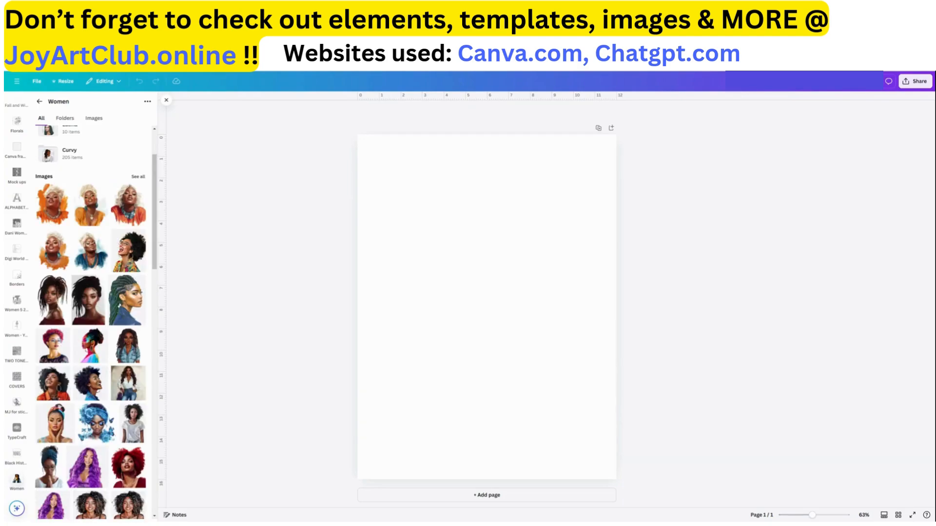
left_click(94, 118)
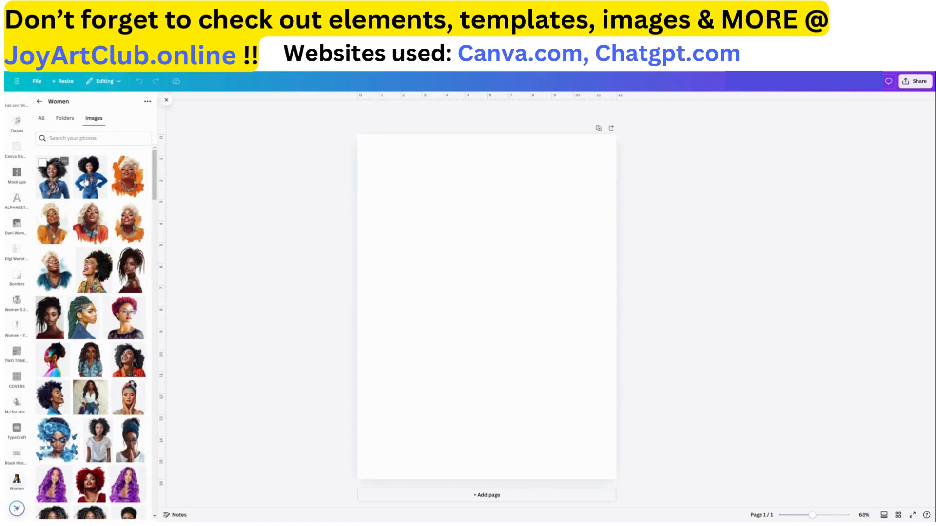
left_click(87, 181)
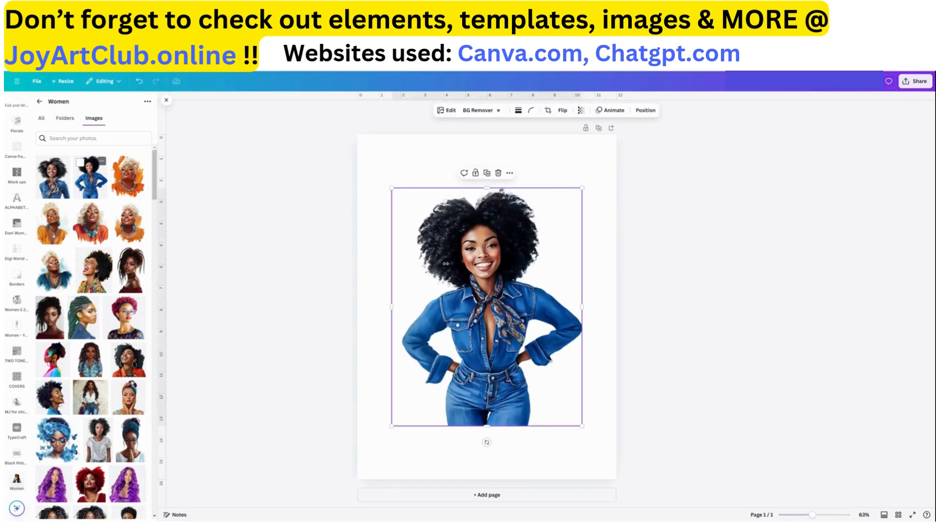
Set the page background to a turquoise color
left_click_drag(504, 270, 494, 283)
left_click(597, 253)
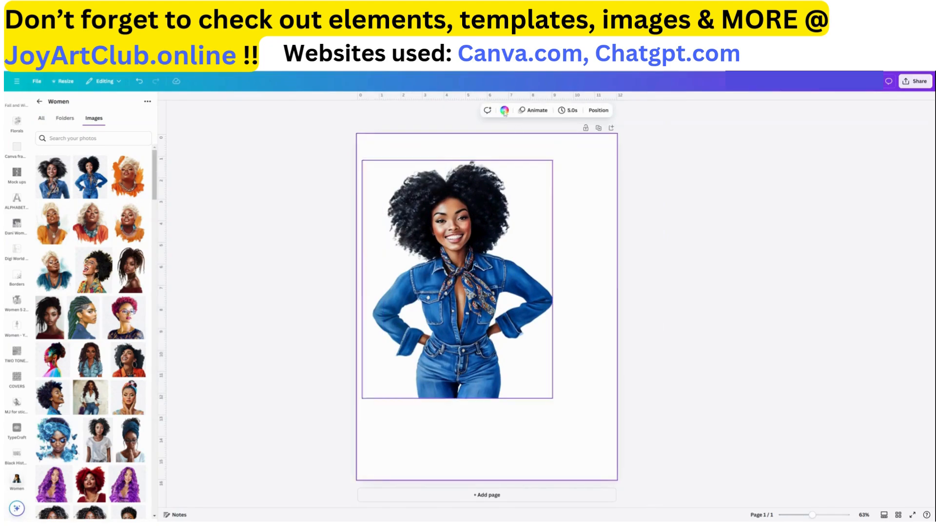
left_click(504, 111)
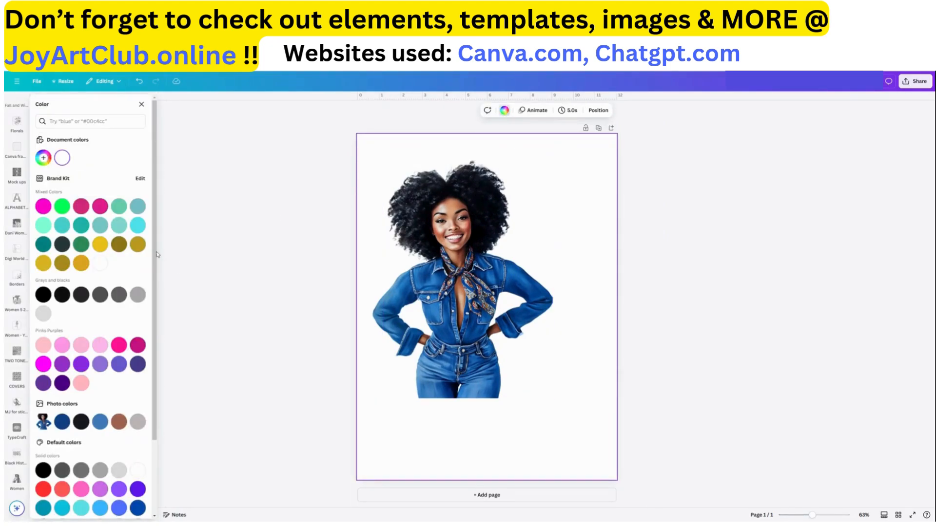
left_click(139, 225)
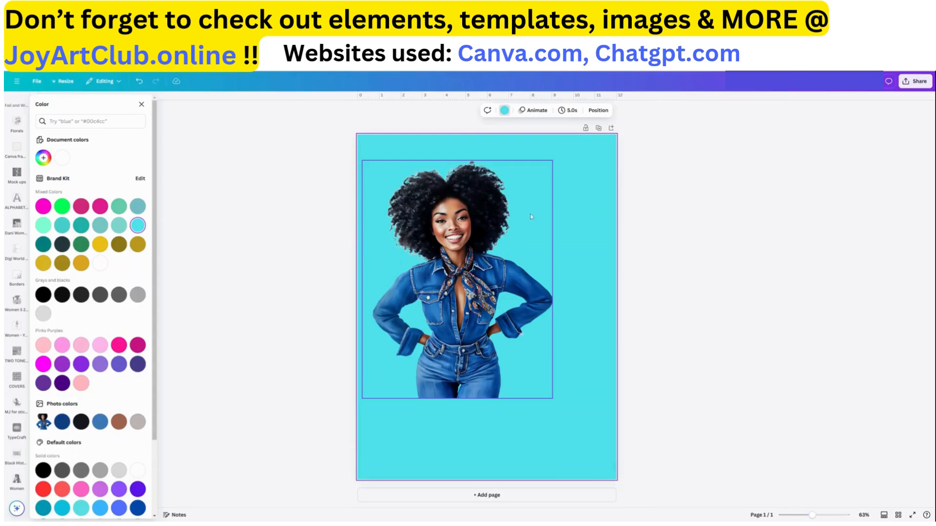
Remove the turquoise background color from the page
mouse_move(535, 295)
left_mouse_down()
mouse_move(604, 235)
mouse_move(579, 242)
mouse_move(524, 293)
mouse_move(552, 295)
left_mouse_up()
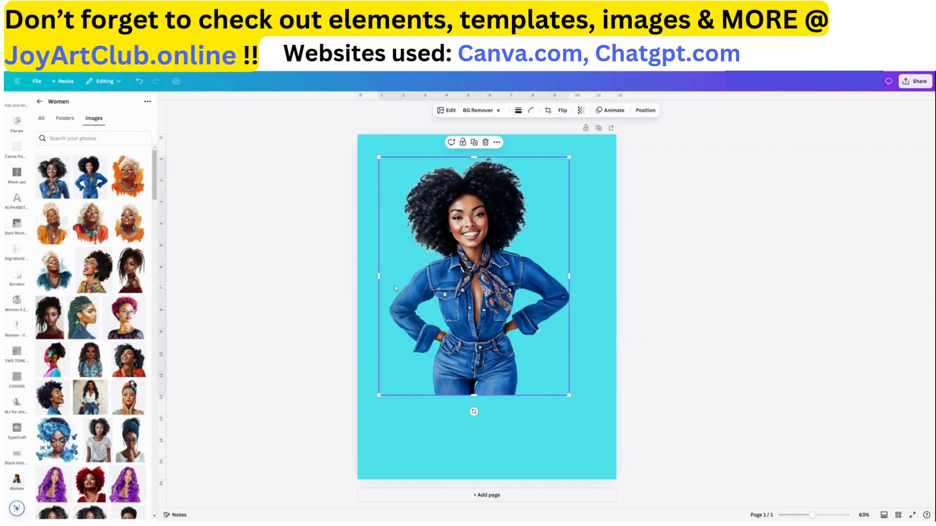
left_click(596, 244)
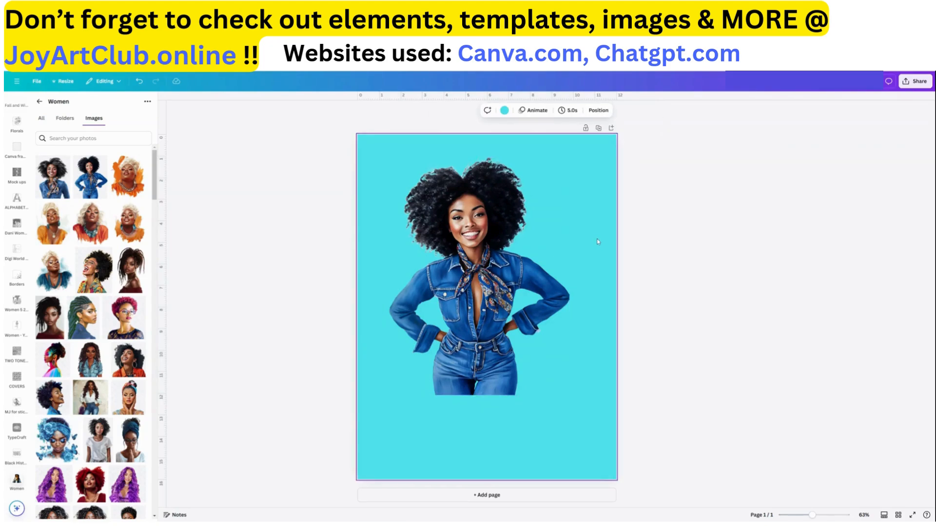
key("Delete")
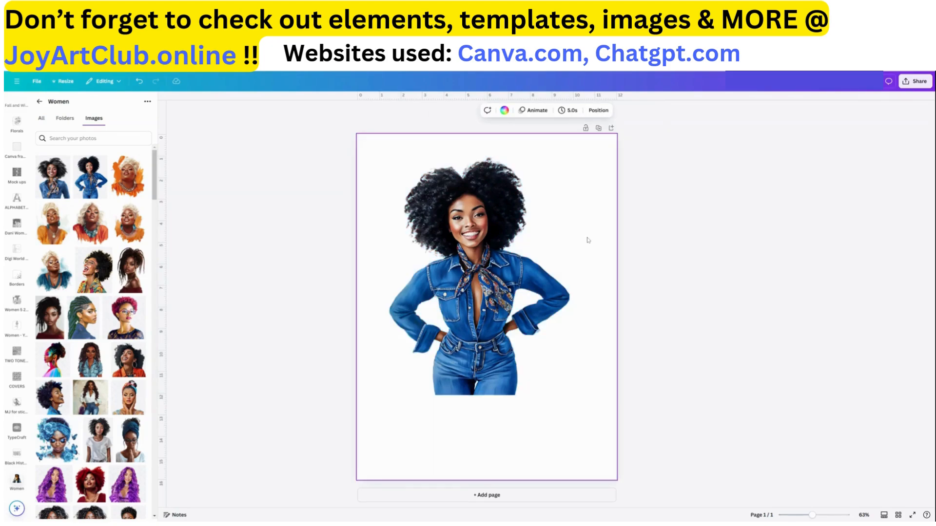
Enlarge and reposition the woman image so it fills the page width from the top edge
left_click(479, 293)
left_click_drag(479, 293, 467, 275)
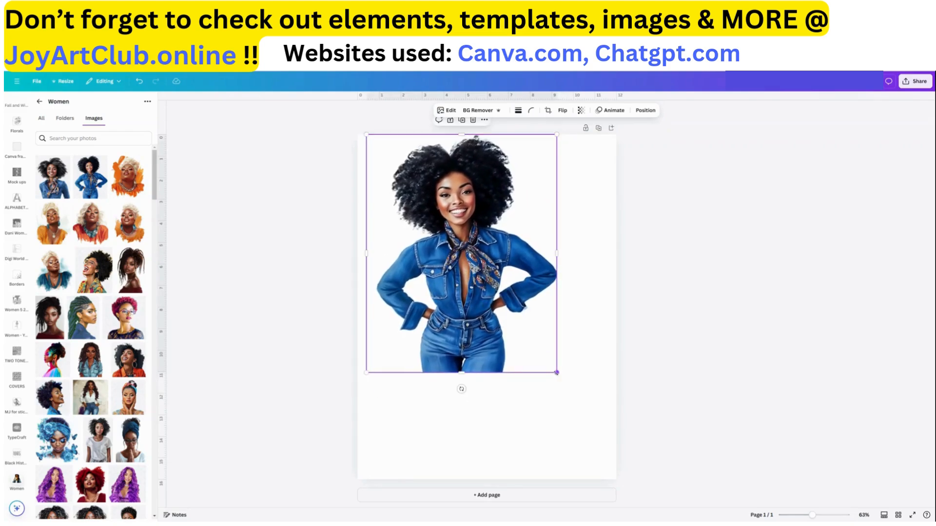
left_click_drag(567, 385, 631, 448)
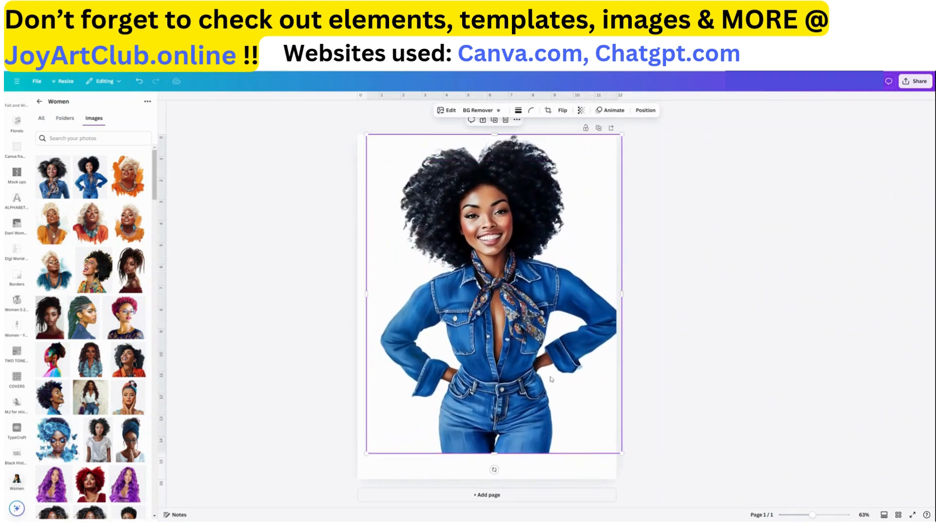
left_click_drag(550, 377, 539, 400)
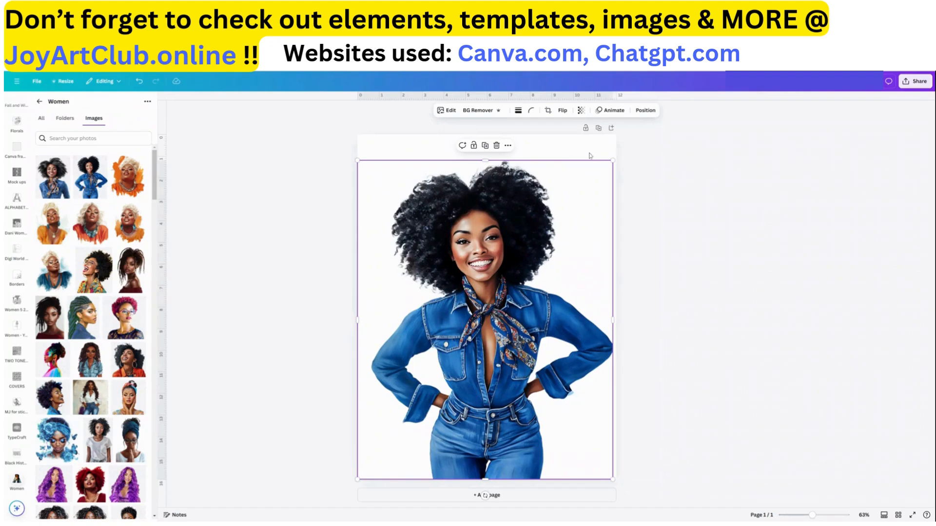
left_click_drag(613, 160, 579, 201)
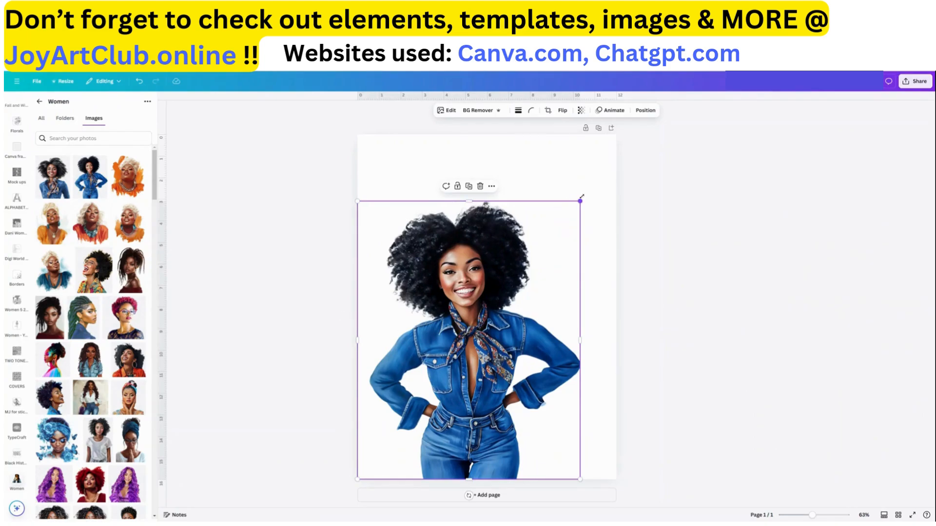
left_click_drag(580, 201, 615, 170)
left_click_drag(541, 313, 541, 286)
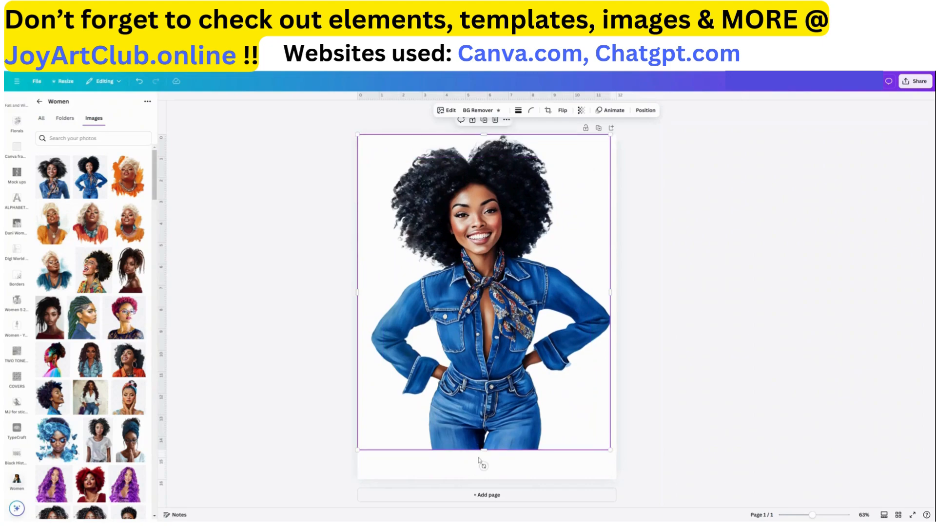
mouse_move(483, 450)
left_mouse_down()
mouse_move(487, 386)
mouse_move(493, 456)
left_mouse_up()
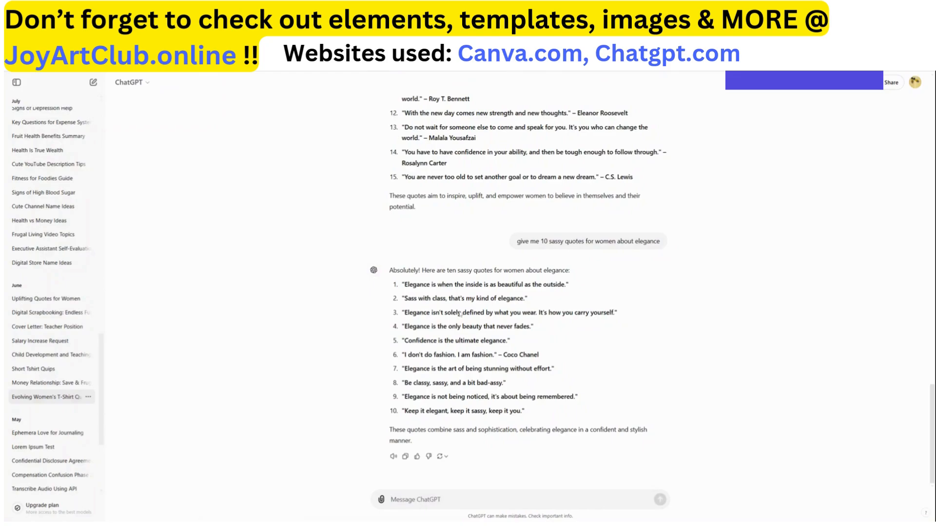
Switch to ChatGPT and copy the quote "Confidently Me" from the t-shirt quotes list
scroll(451, 303, "up", 7)
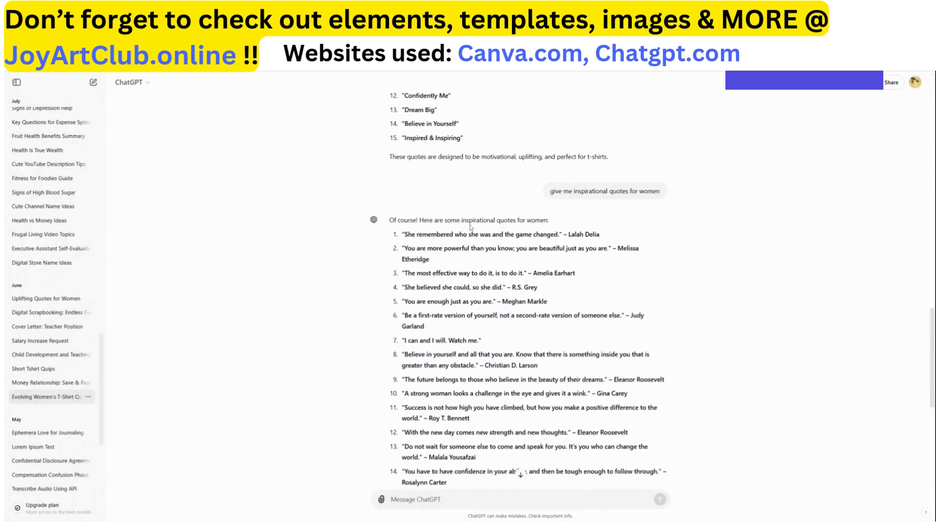
scroll(563, 229, "up", 5)
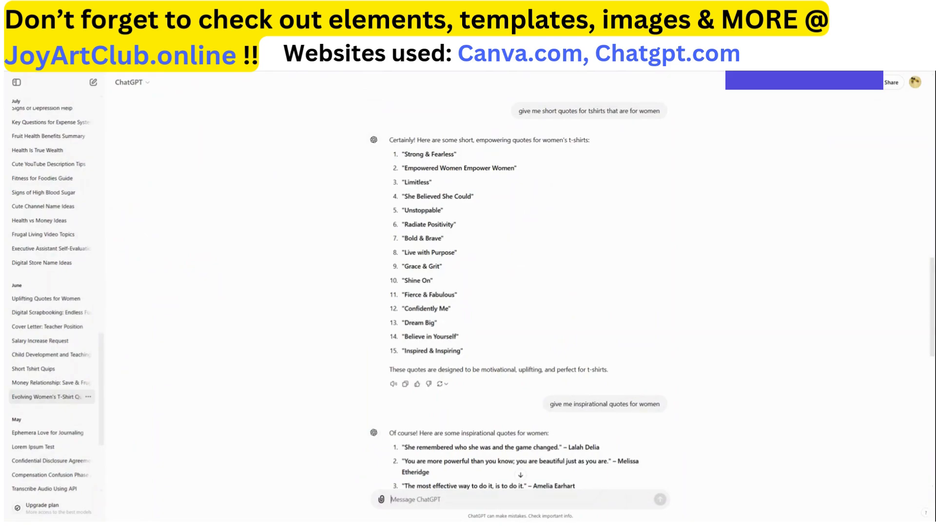
left_click_drag(403, 309, 448, 308)
key("ctrl+c")
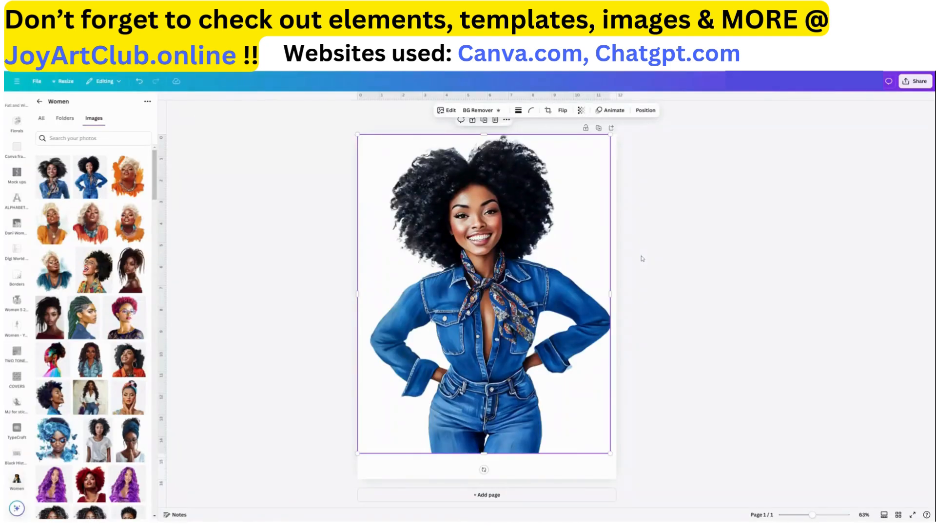
Paste the copied quote onto the design as a text box
left_click(616, 254)
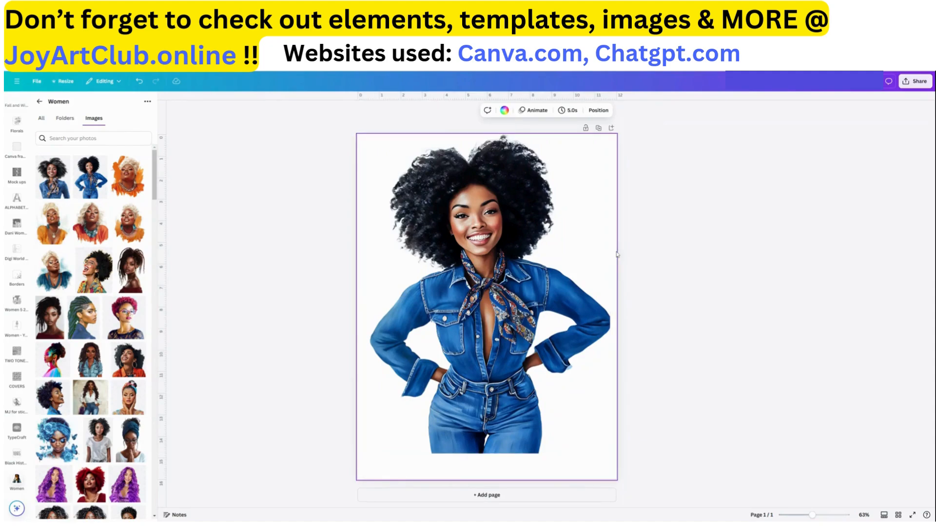
left_click(658, 253)
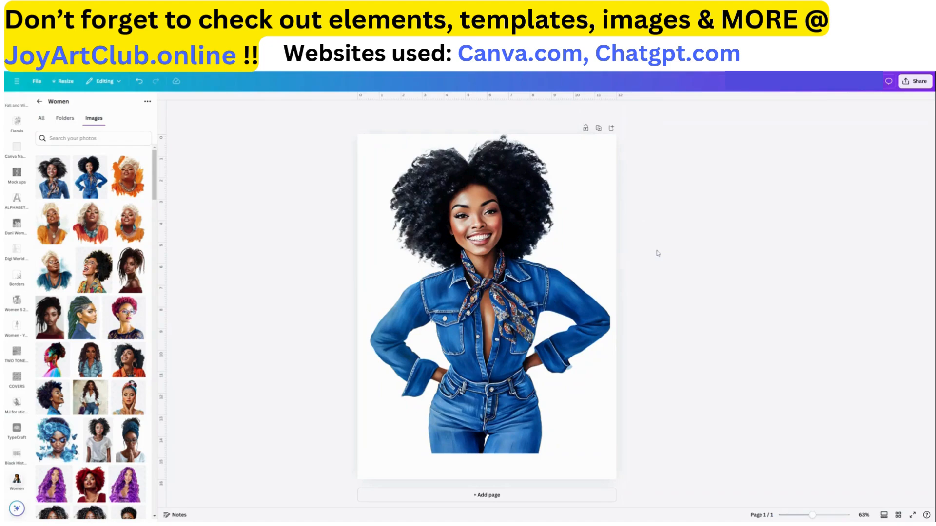
left_click(564, 308)
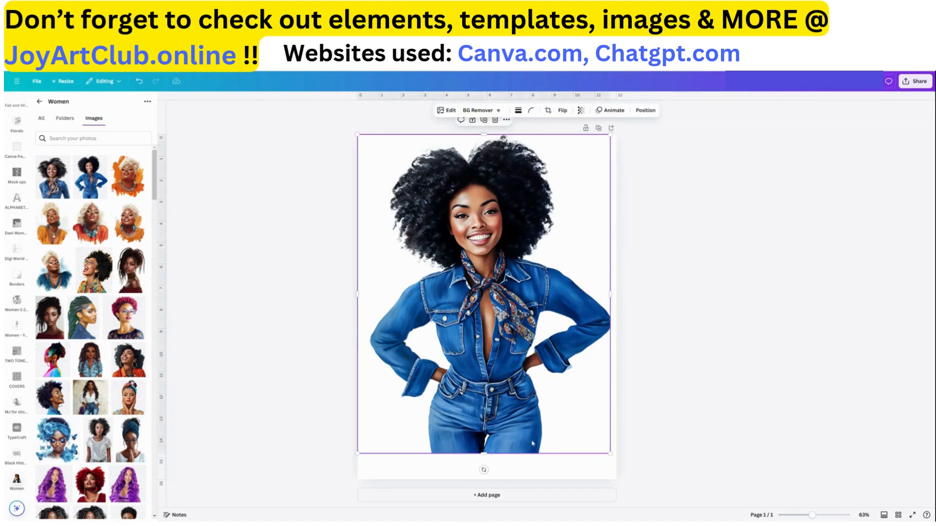
left_click(535, 475)
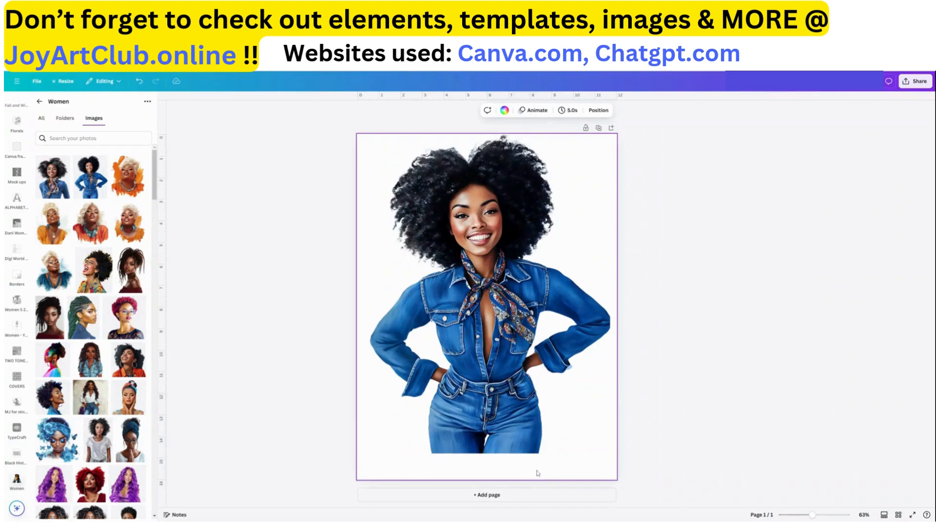
key("ctrl+v")
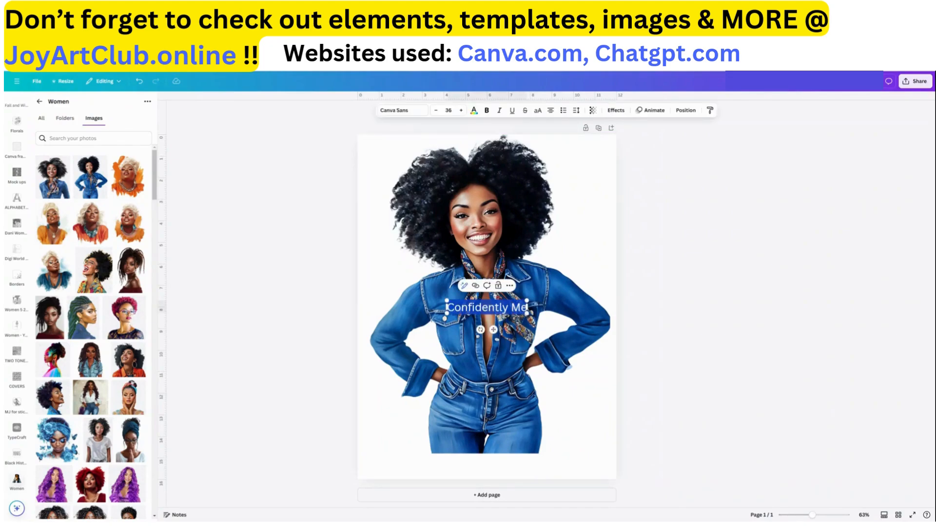
Enlarge the quote text and move it to the top edge of the page
left_click_drag(527, 319, 614, 348)
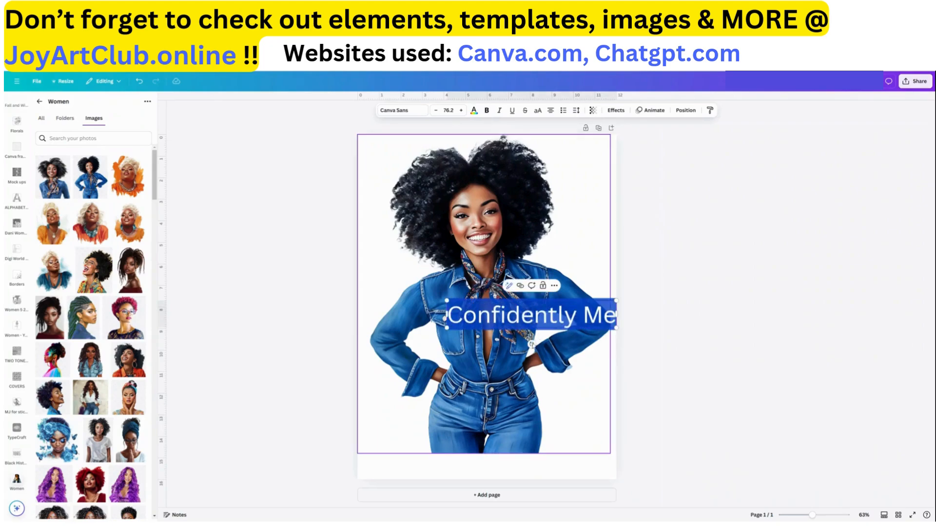
left_click(653, 387)
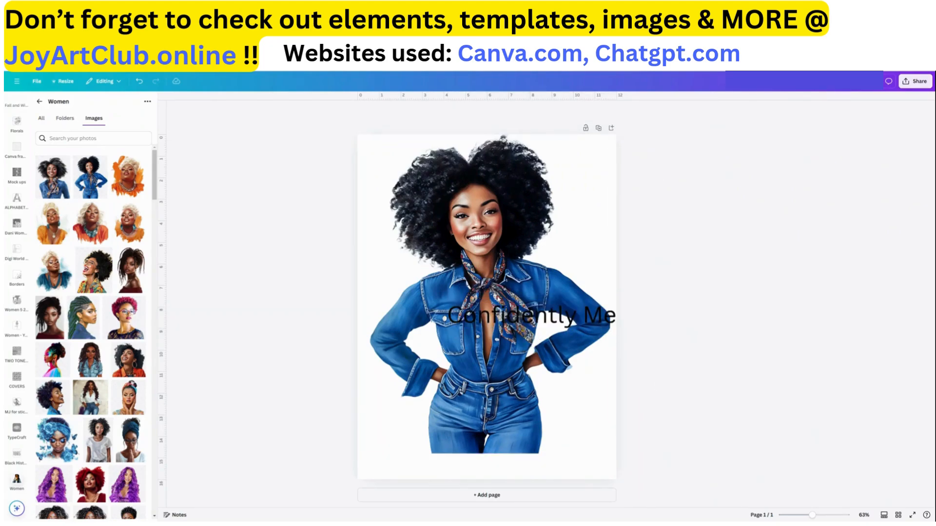
left_click_drag(519, 319, 471, 117)
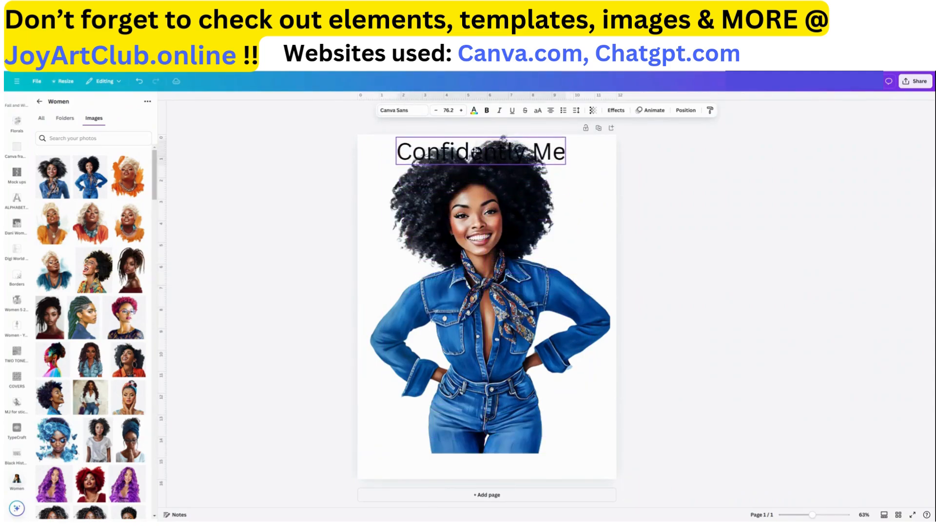
Shrink the woman image and shift it down so it sits beneath the quote
left_click_drag(512, 256, 513, 280)
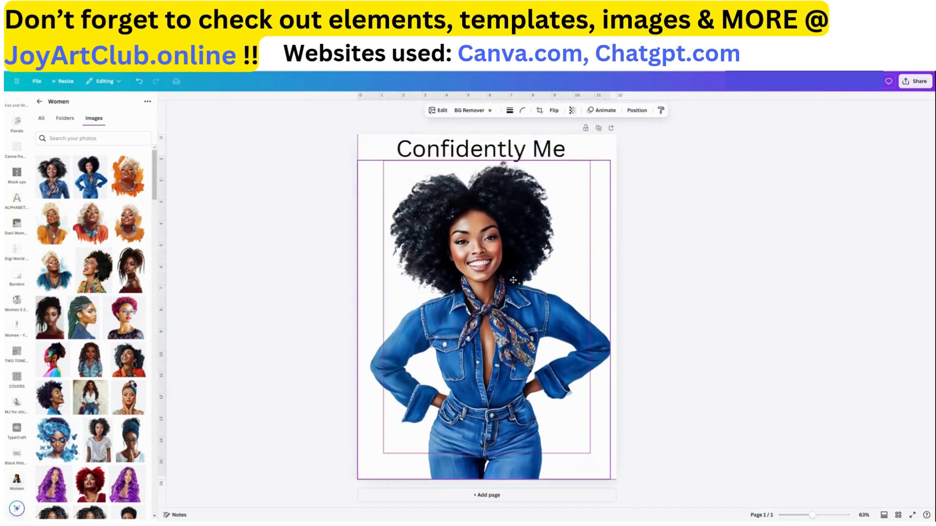
left_click(536, 148)
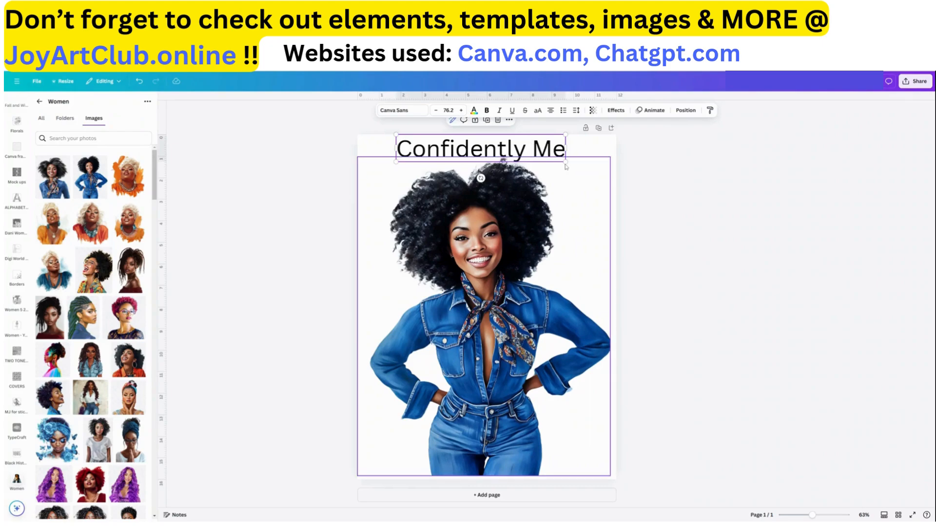
left_click_drag(526, 155, 525, 154)
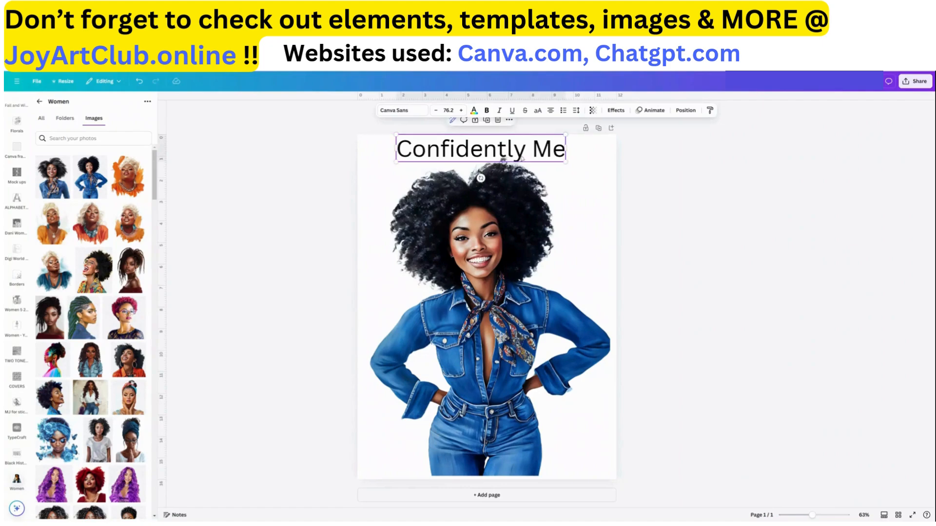
left_click(527, 222)
left_click_drag(609, 157, 592, 179)
left_click_drag(526, 247, 524, 237)
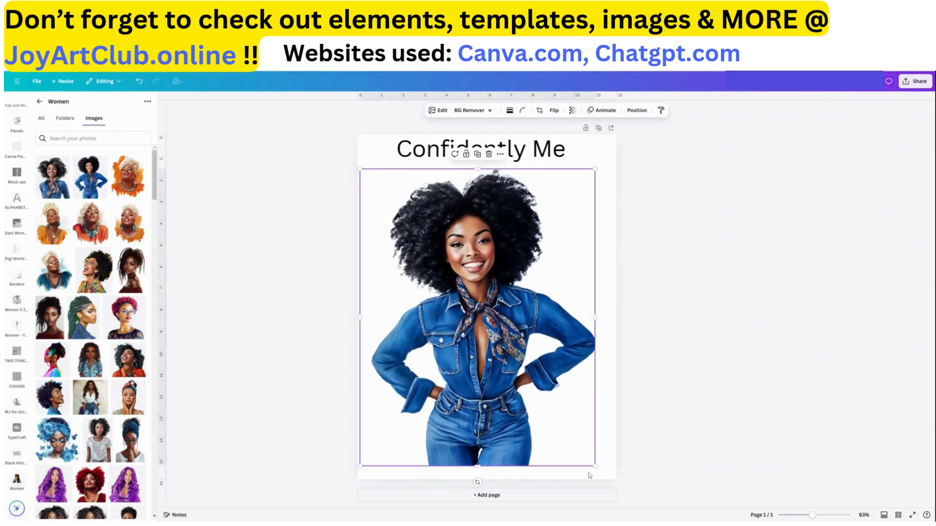
Browse the font list and change the quote's font to Boho Regular
left_click(548, 155)
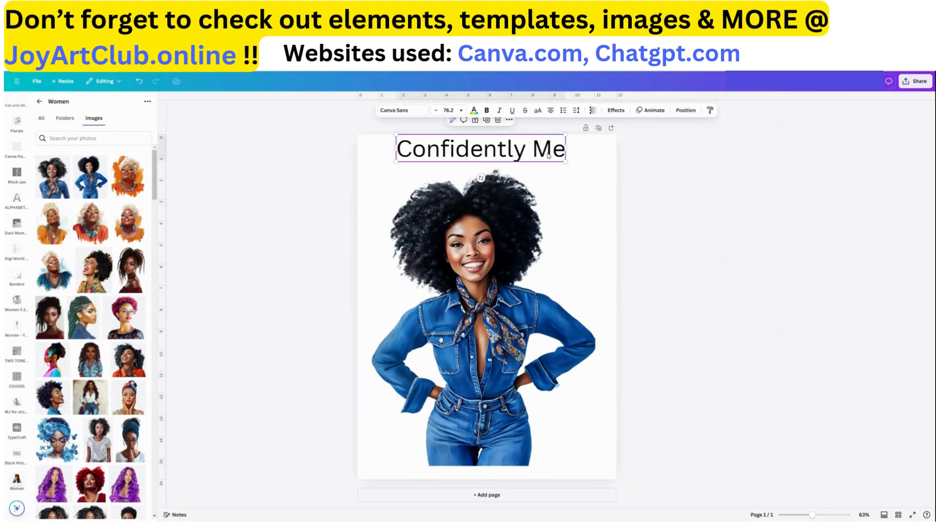
left_click(549, 155)
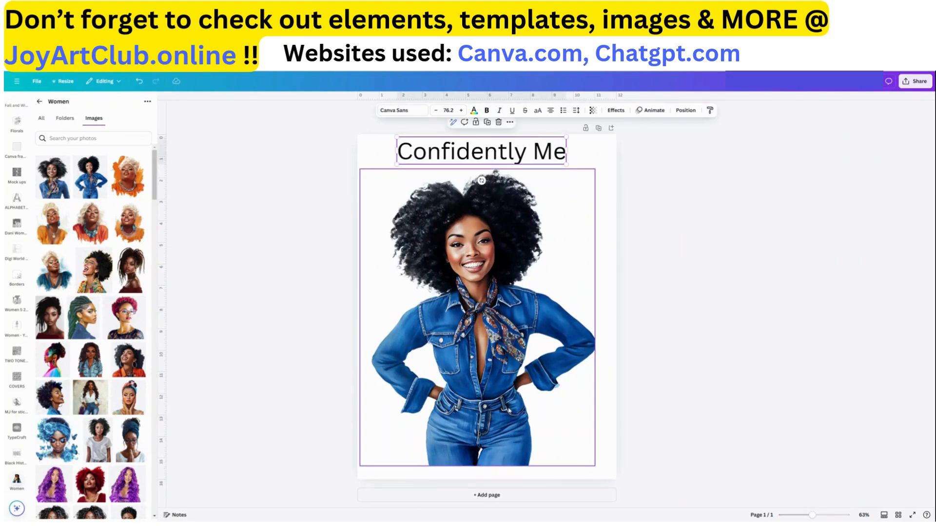
left_click(508, 410)
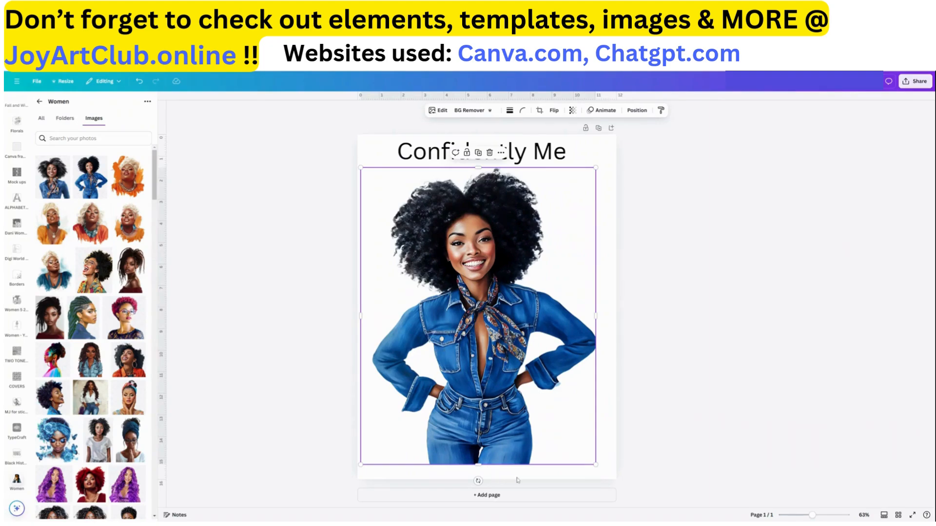
left_click(553, 152)
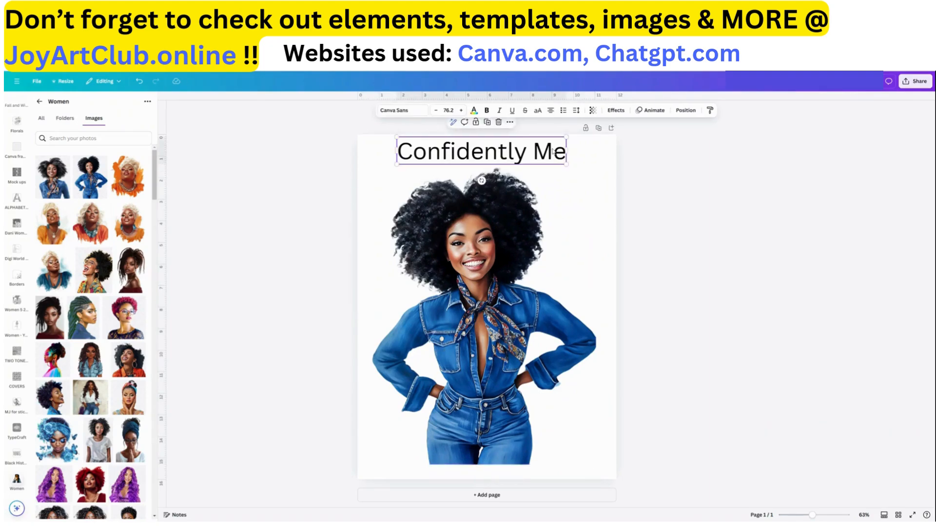
left_click(414, 114)
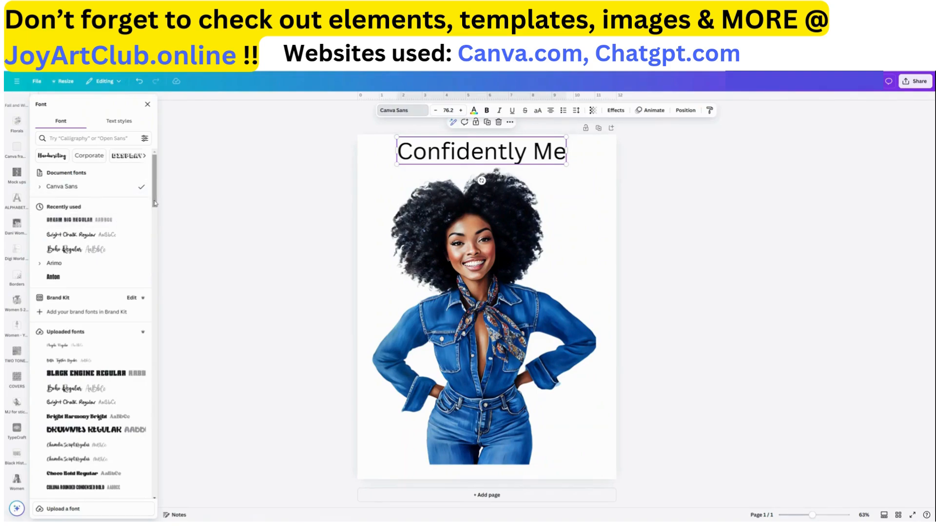
scroll(154, 203, "down", 3)
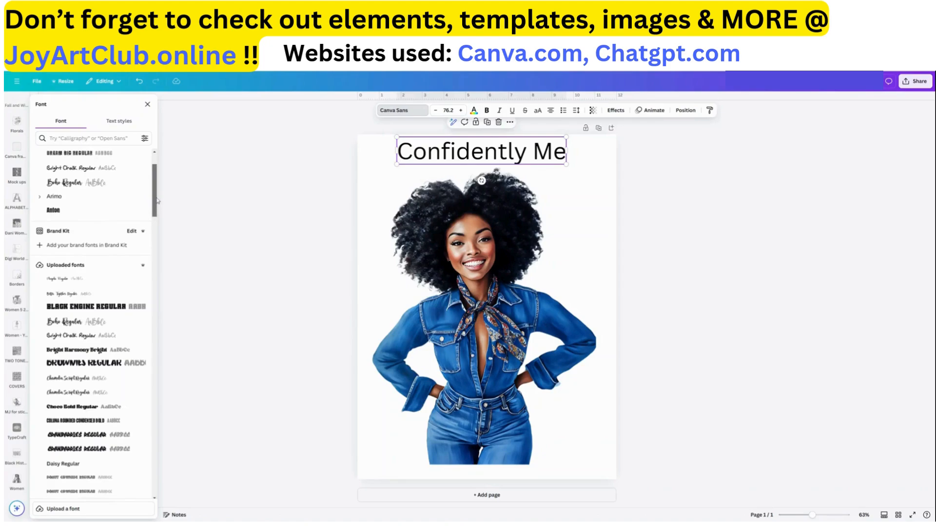
left_click_drag(155, 201, 155, 186)
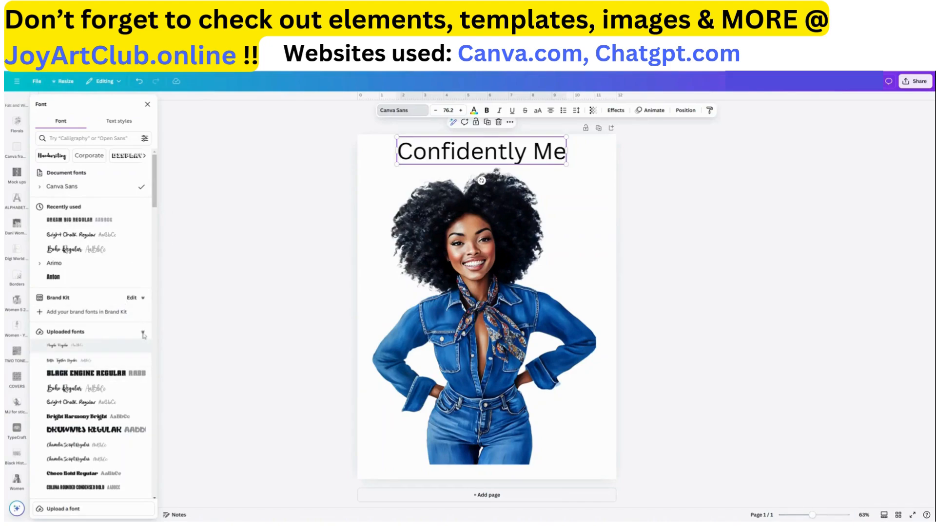
scroll(142, 341, "down", 2)
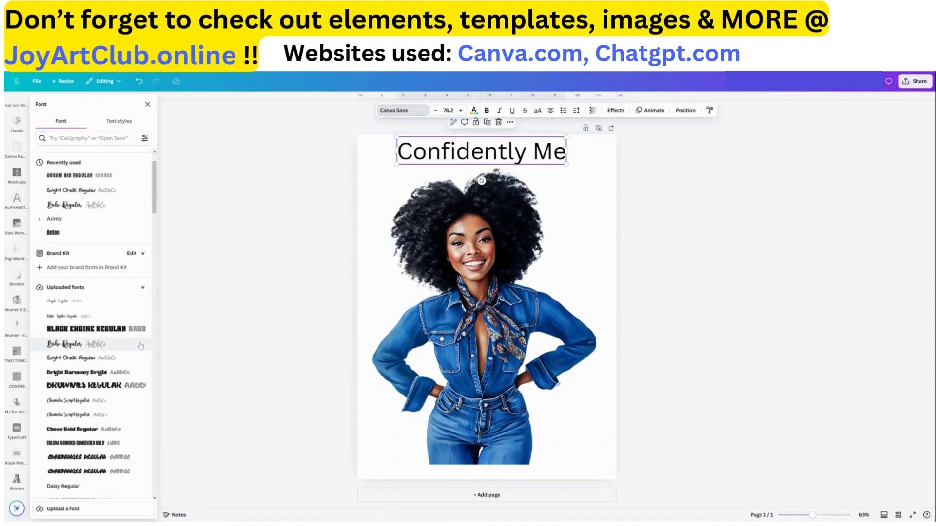
scroll(140, 346, "down", 3)
scroll(107, 411, "down", 2)
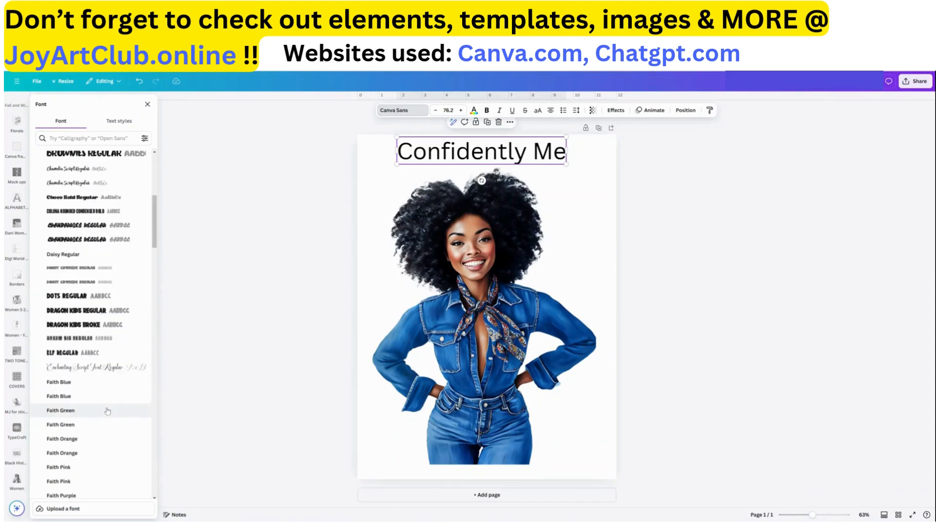
scroll(107, 411, "down", 7)
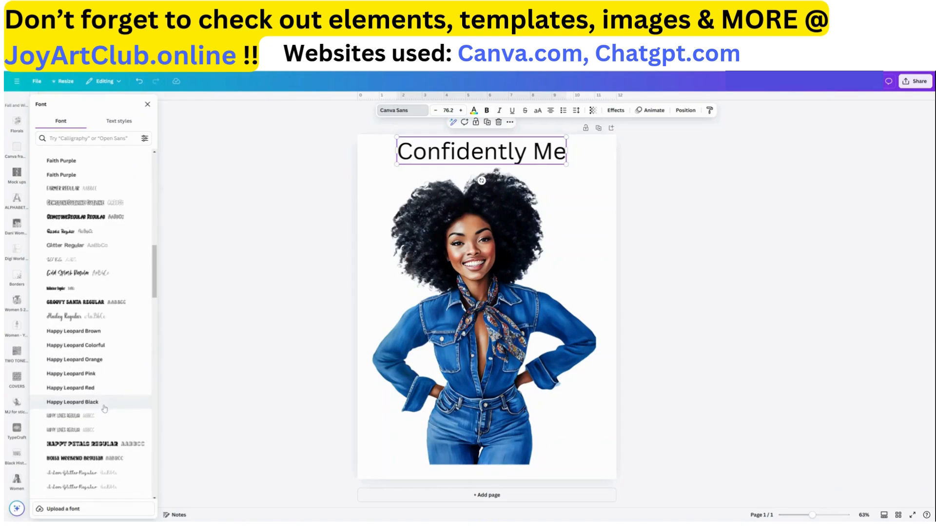
scroll(105, 408, "down", 12)
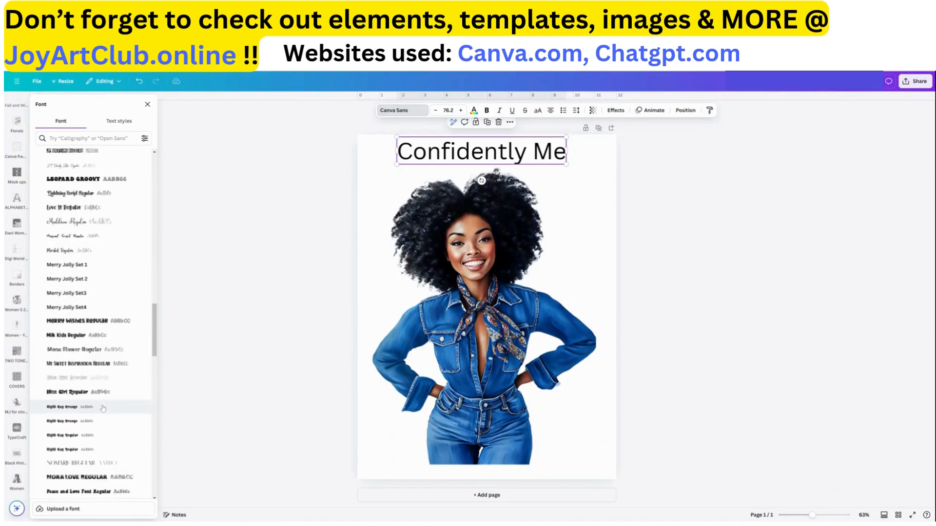
scroll(103, 408, "down", 10)
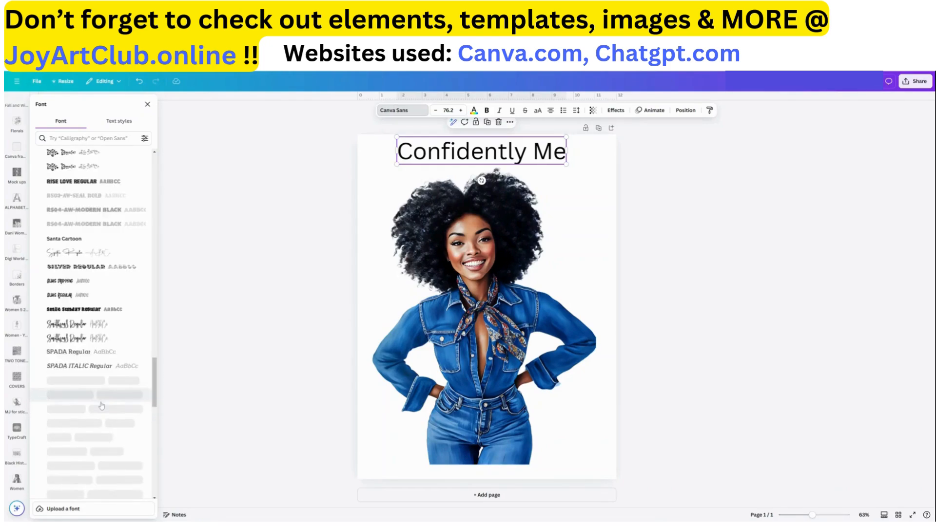
scroll(102, 406, "down", 8)
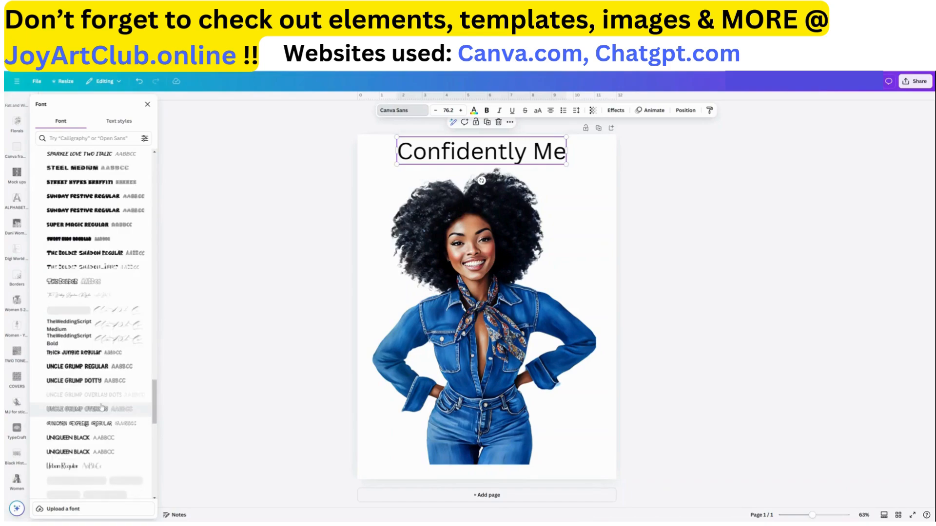
scroll(101, 407, "down", 3)
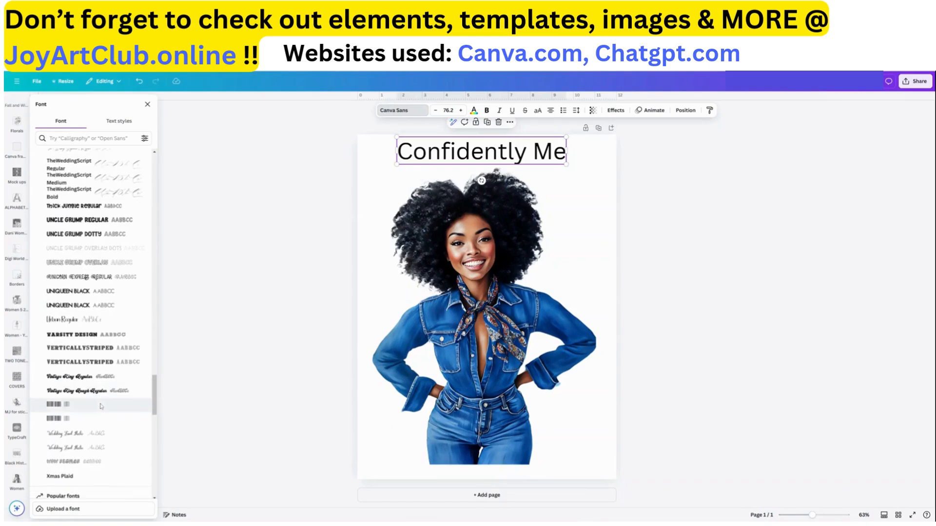
scroll(101, 404, "down", 5)
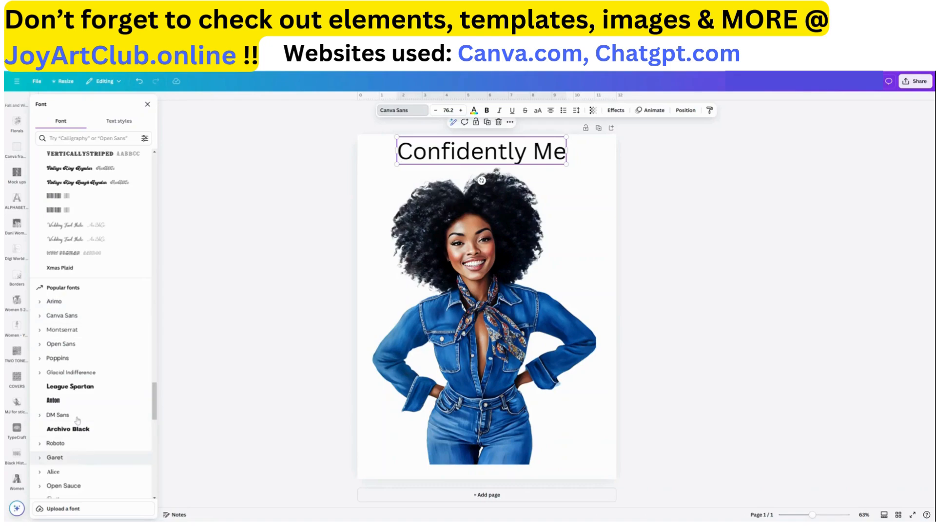
scroll(79, 431, "down", 5)
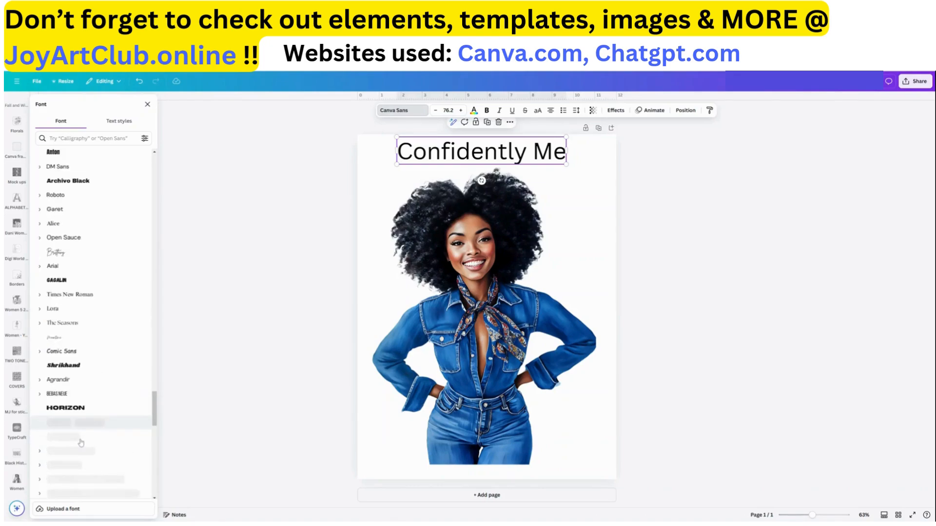
scroll(80, 439, "down", 10)
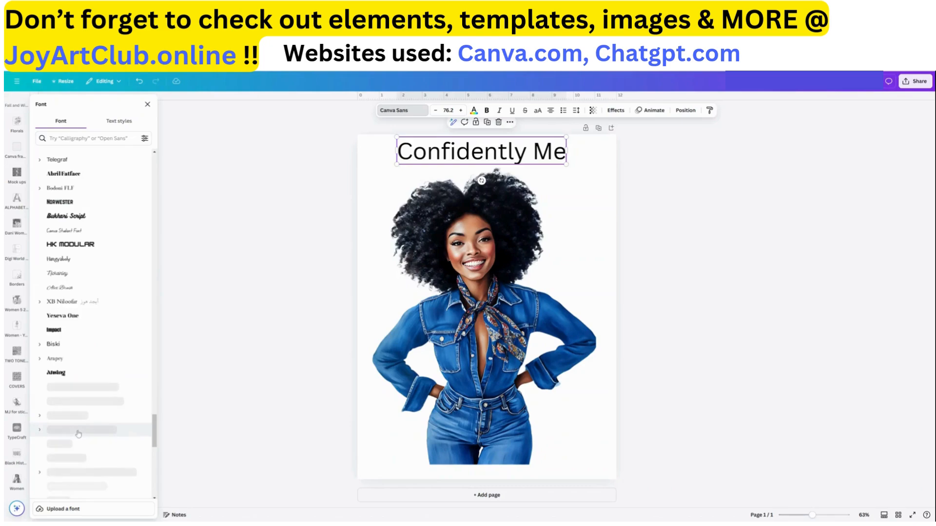
scroll(108, 460, "down", 1)
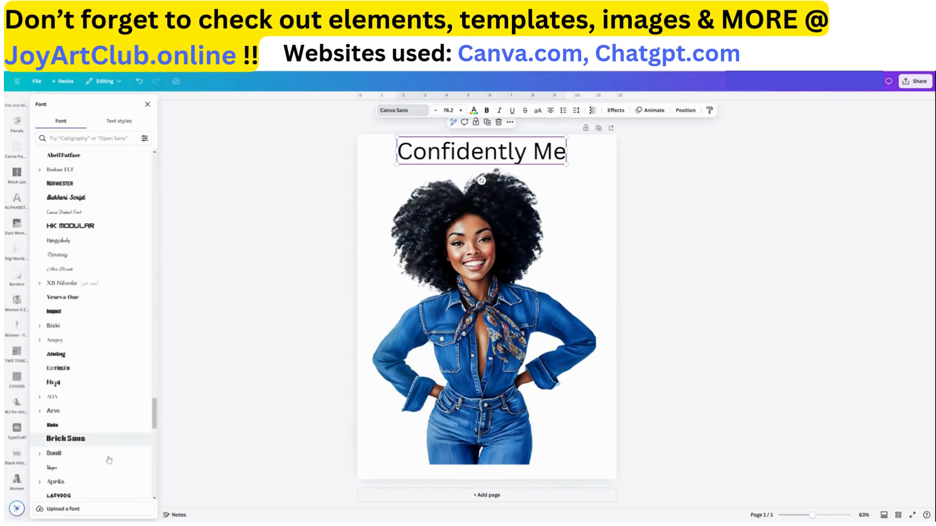
scroll(108, 460, "down", 10)
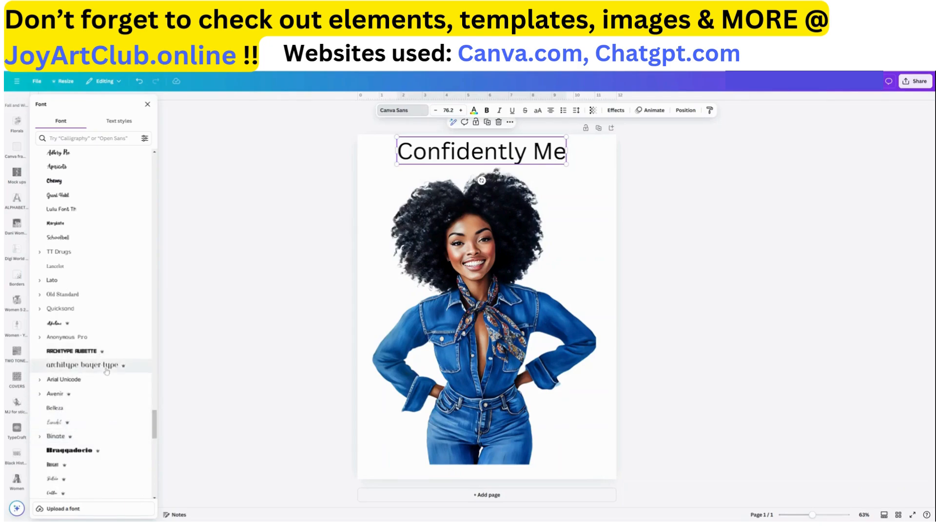
left_click_drag(156, 425, 156, 236)
left_click_drag(158, 173, 157, 182)
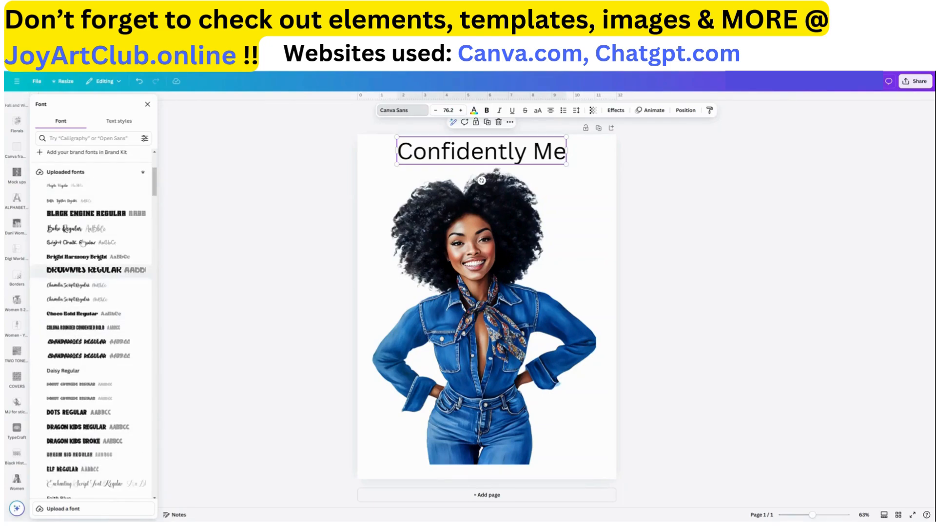
left_click(64, 232)
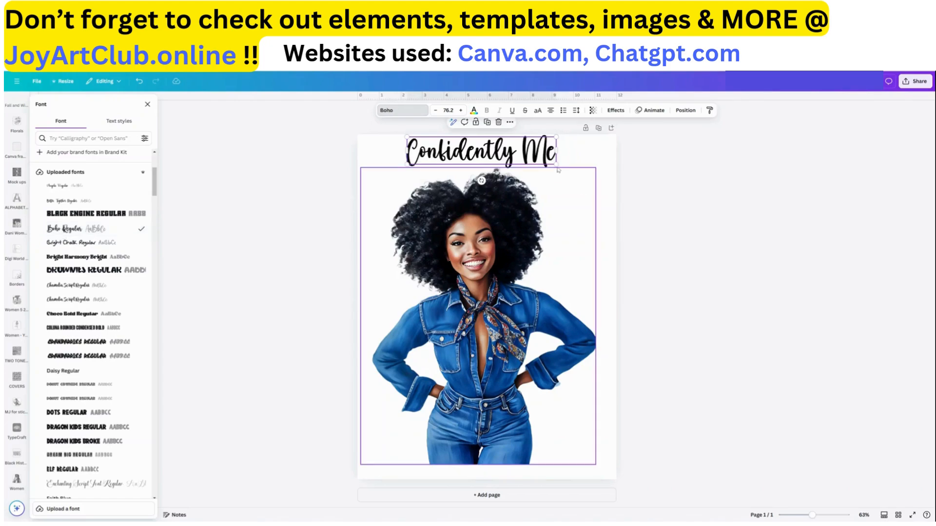
Enlarge the quote to size 122 so it spans the full page width
left_click_drag(557, 167, 596, 186)
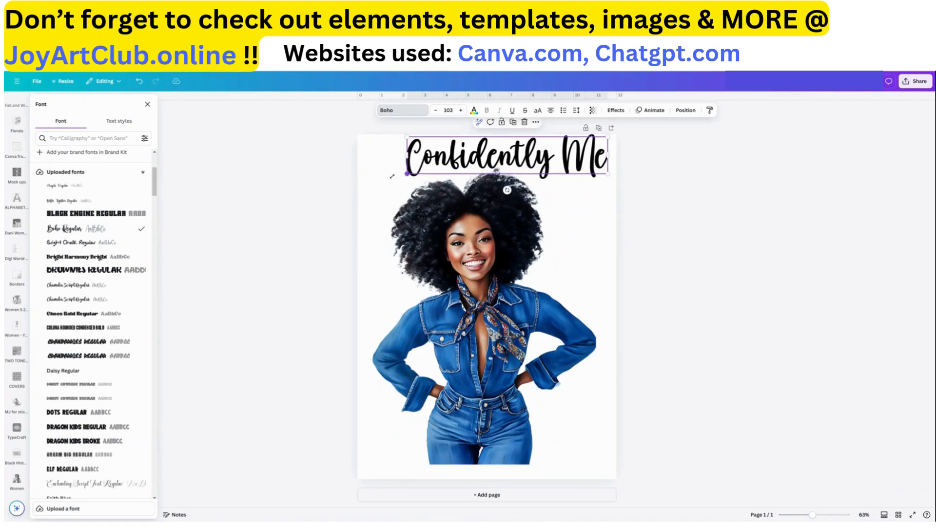
left_click_drag(392, 177, 355, 184)
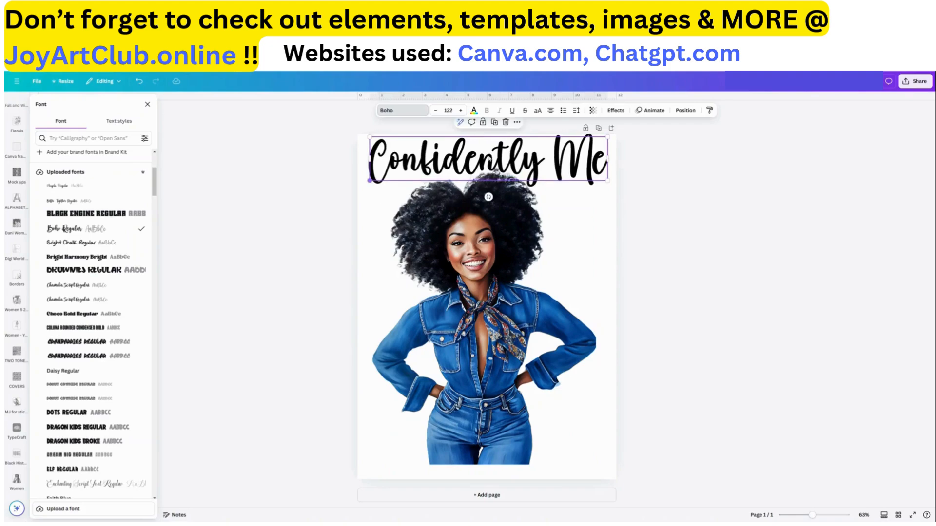
left_click_drag(565, 174, 562, 166)
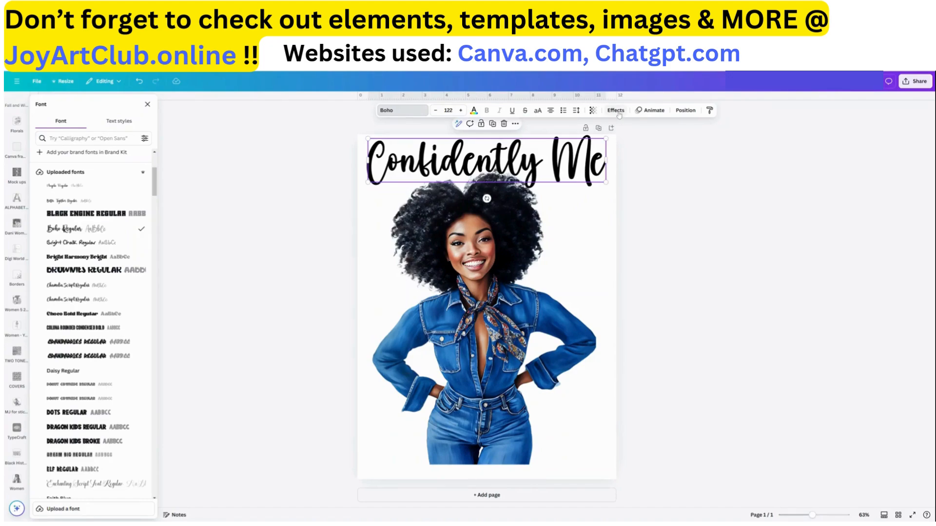
Apply the Curve text effect to the quote and set the curve to 64
left_click(616, 111)
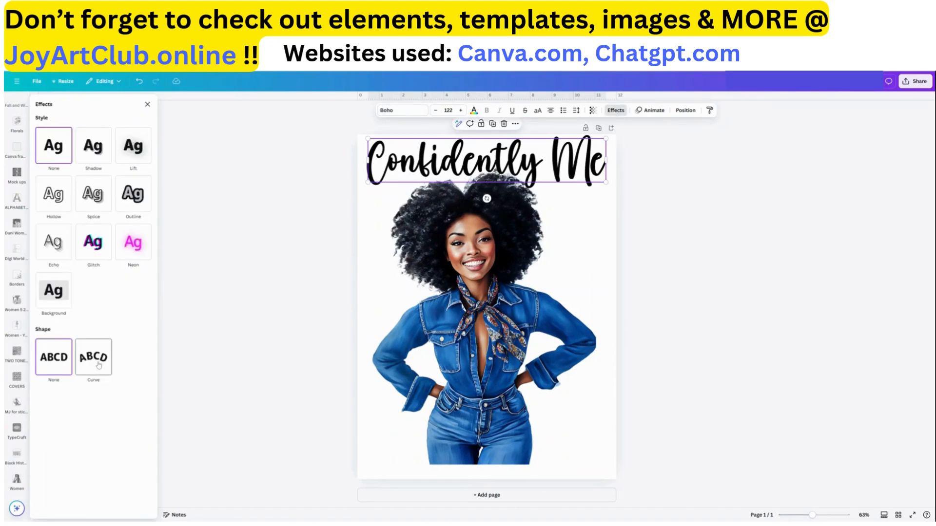
left_click(99, 365)
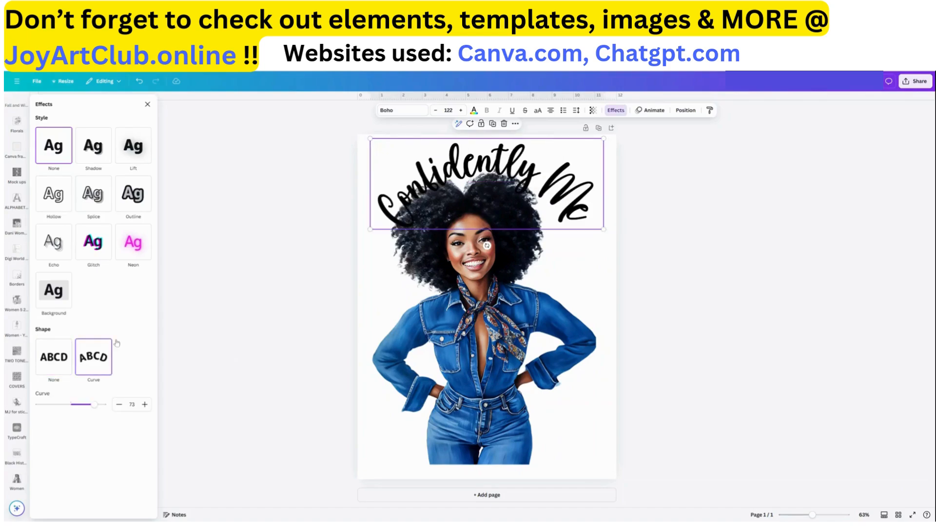
left_click_drag(542, 192, 530, 188)
left_click_drag(93, 408, 91, 404)
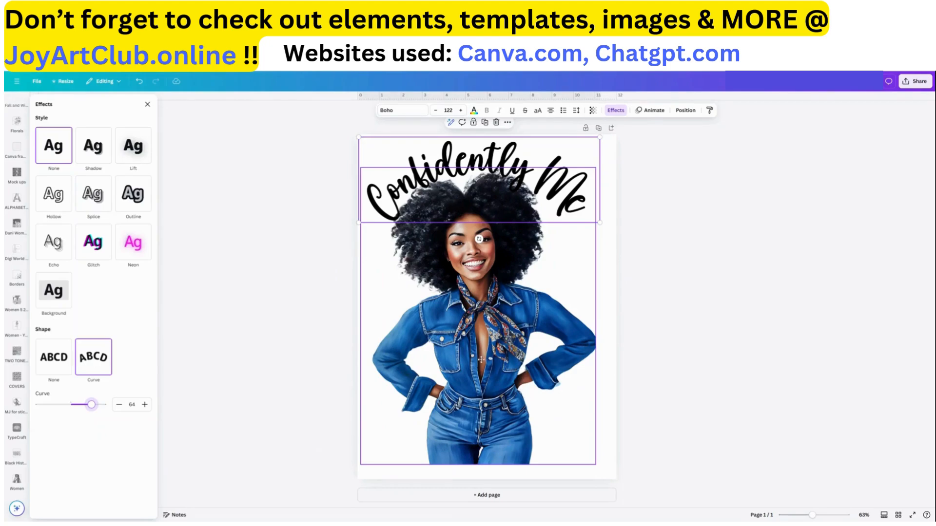
Reposition the woman image slightly upward beneath the curved quote
mouse_move(480, 358)
left_mouse_down()
mouse_move(482, 369)
mouse_move(485, 348)
left_mouse_up()
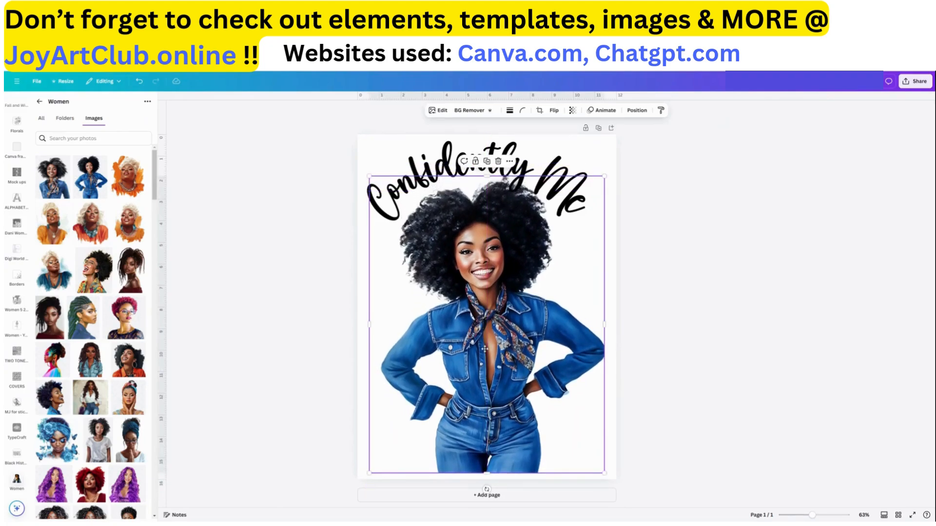
Apply the Outline effect to the quote and enlarge the quote to size 130
left_click(563, 166)
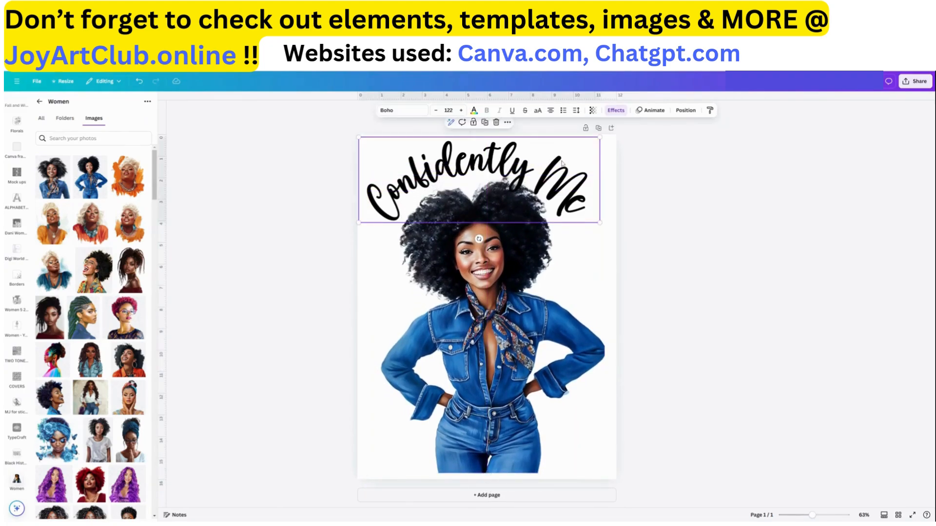
left_click(615, 111)
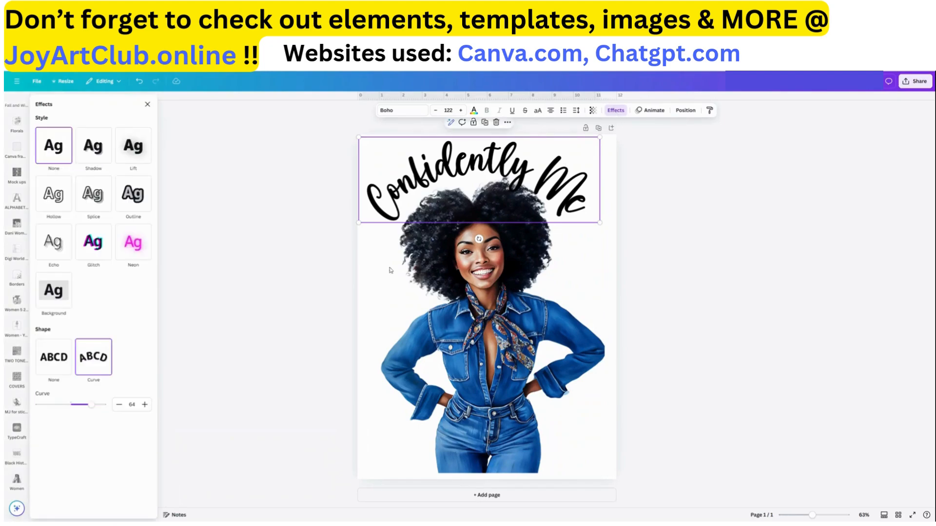
left_click(135, 205)
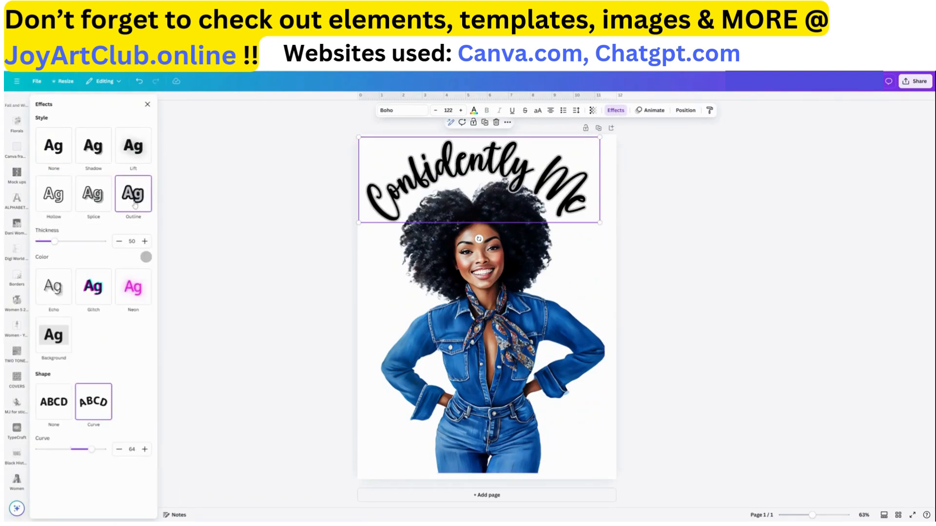
left_click(146, 258)
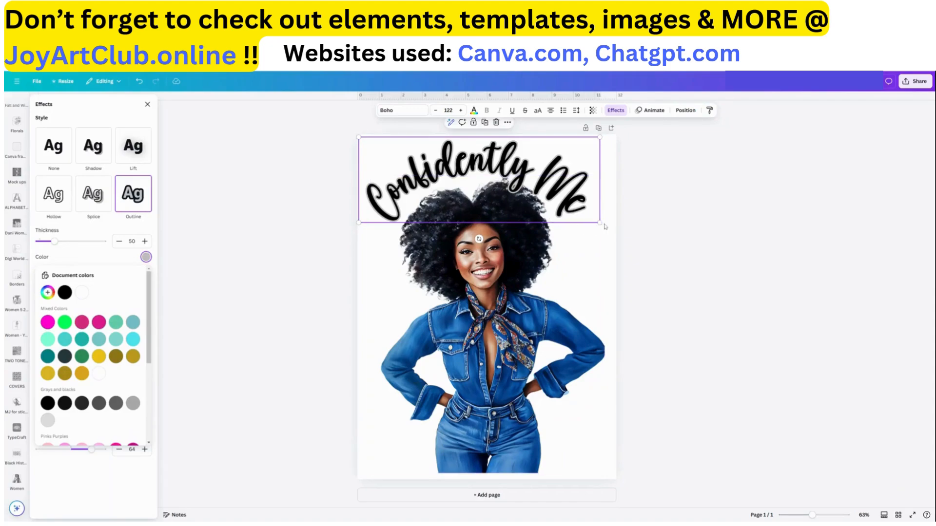
left_click_drag(599, 223, 613, 233)
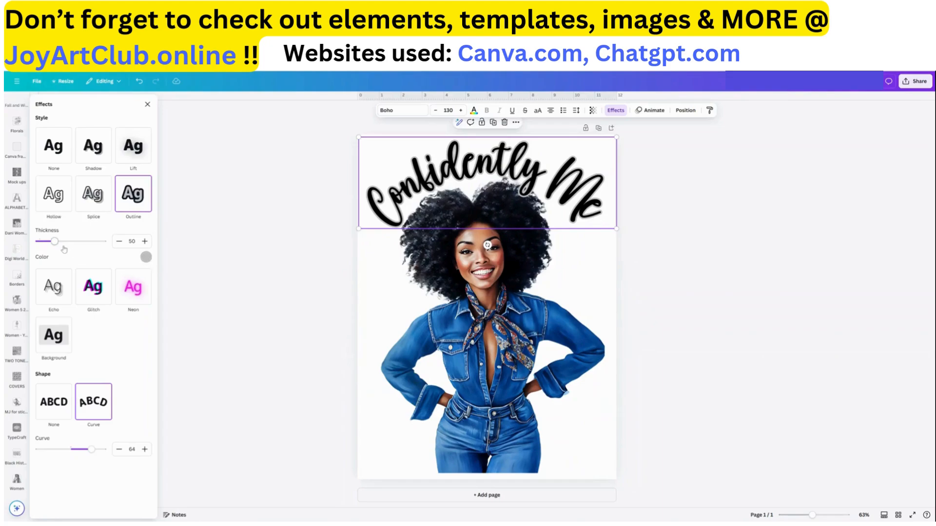
Set the quote's outline thickness to 51 and its colour to #226EB7
mouse_move(55, 242)
left_mouse_down()
mouse_move(46, 242)
mouse_move(83, 246)
mouse_move(65, 247)
left_mouse_up()
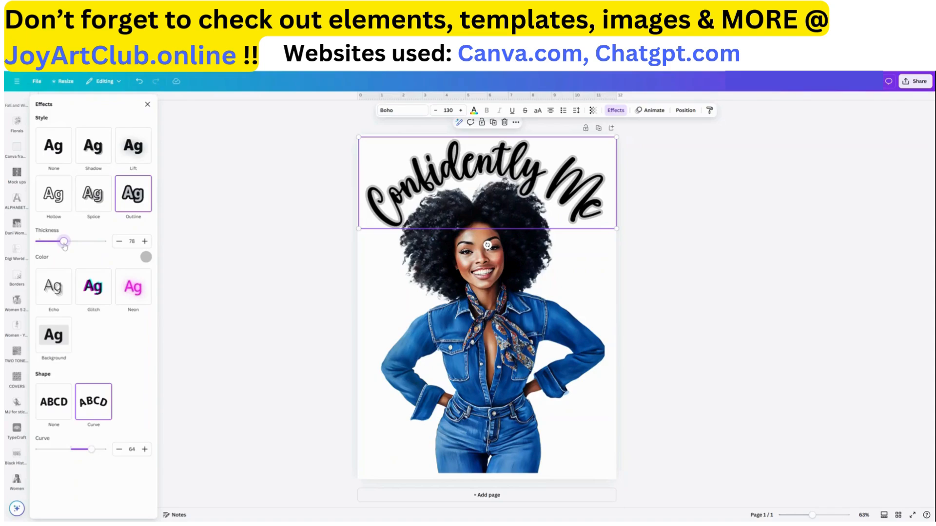
left_click(145, 257)
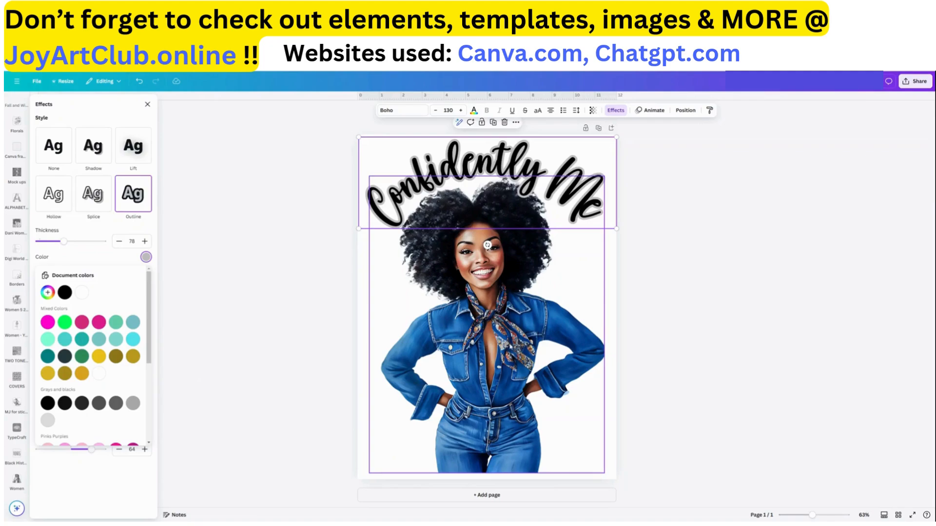
scroll(113, 374, "down", 3)
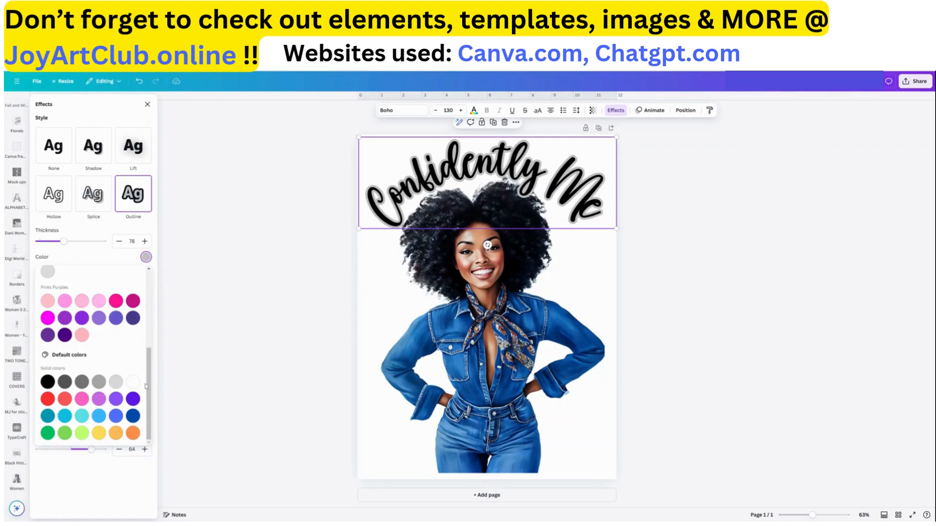
scroll(146, 382, "up", 3)
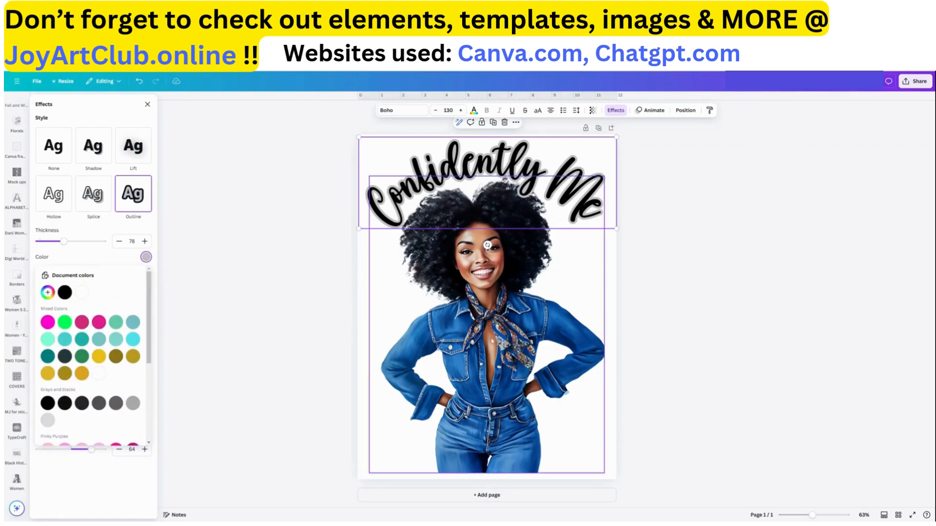
left_click(48, 292)
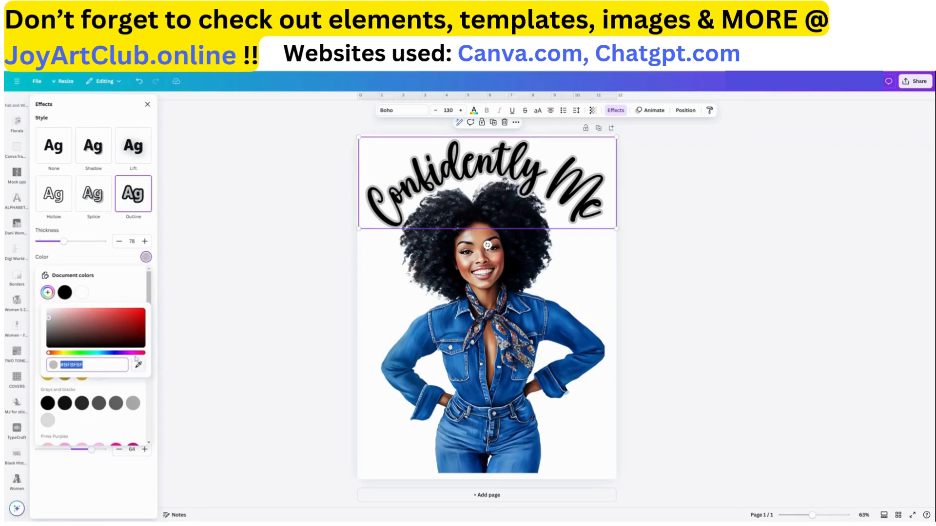
left_click(139, 317)
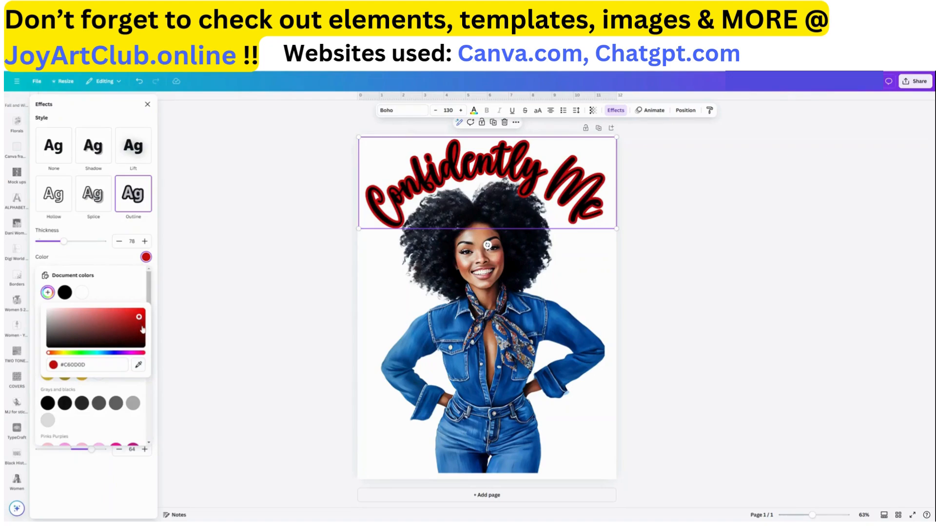
left_click_drag(64, 242, 55, 244)
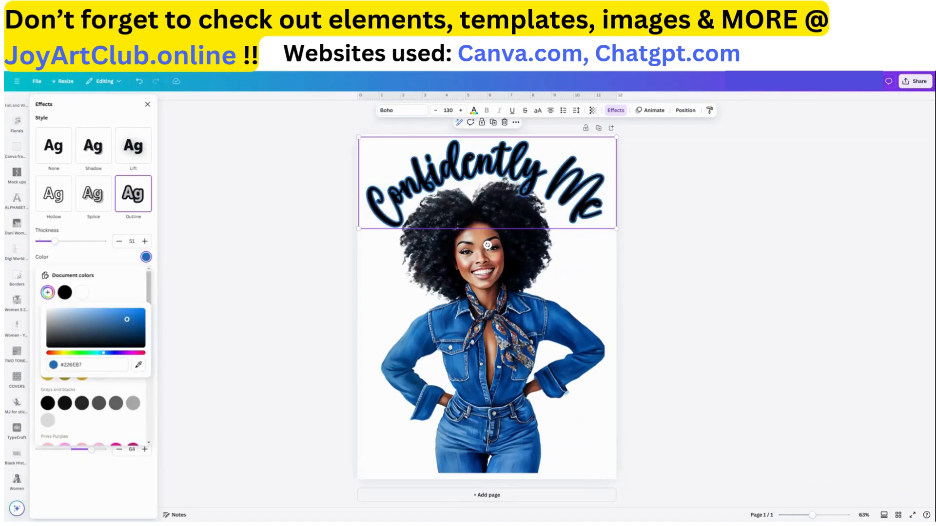
left_click(592, 221)
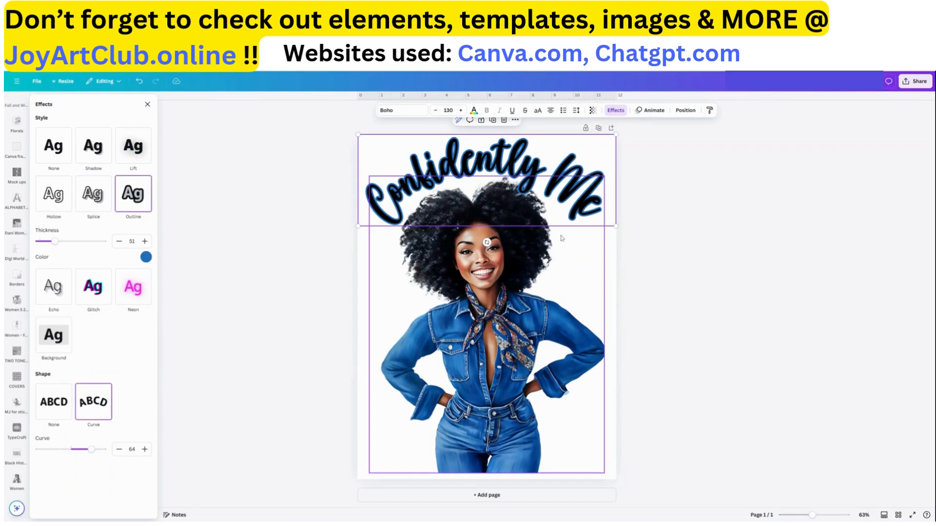
Search the elements for blue watercolor graphics, add a dark blue splash and send it behind the woman image
left_click_drag(578, 173, 580, 173)
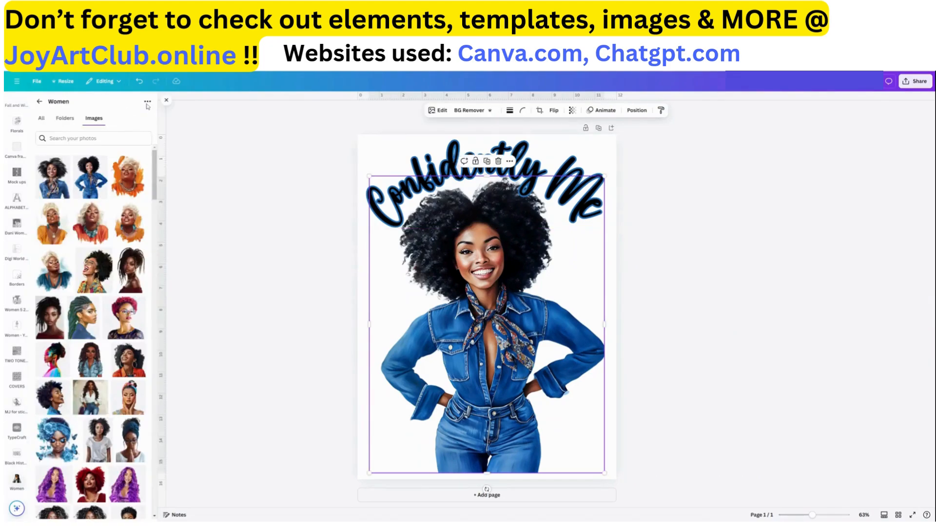
left_click(39, 102)
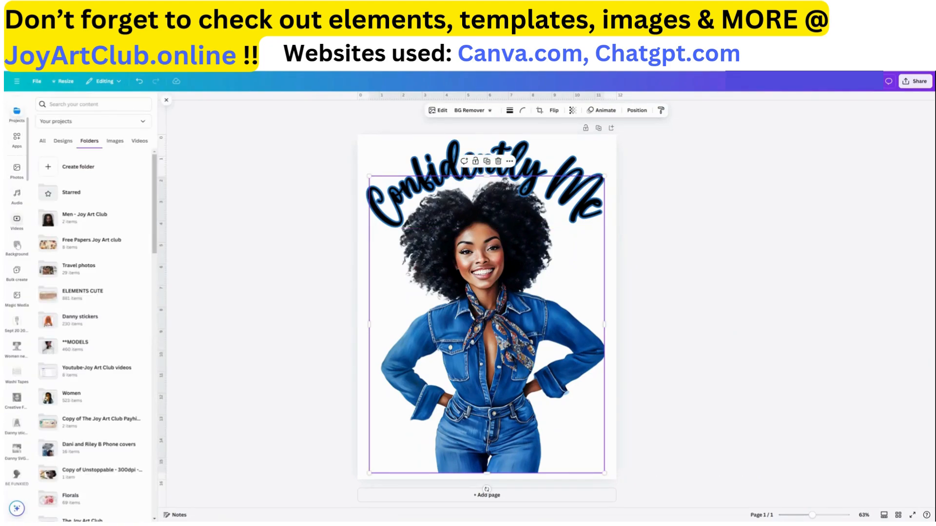
scroll(17, 234, "up", 3)
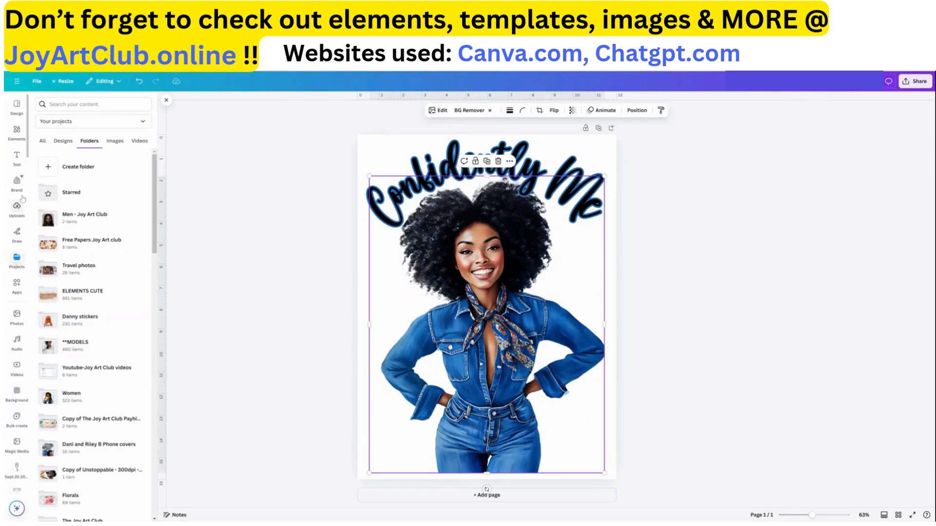
left_click(16, 134)
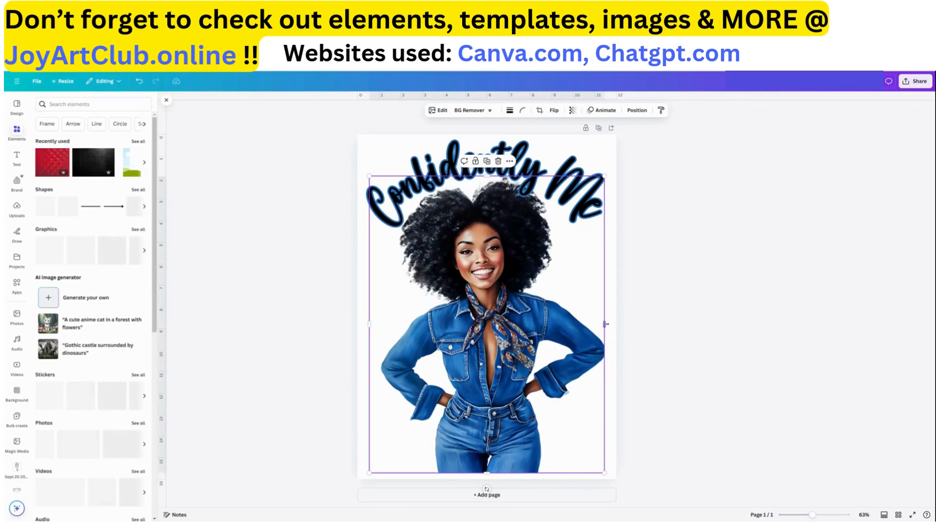
left_click_drag(605, 325, 606, 324)
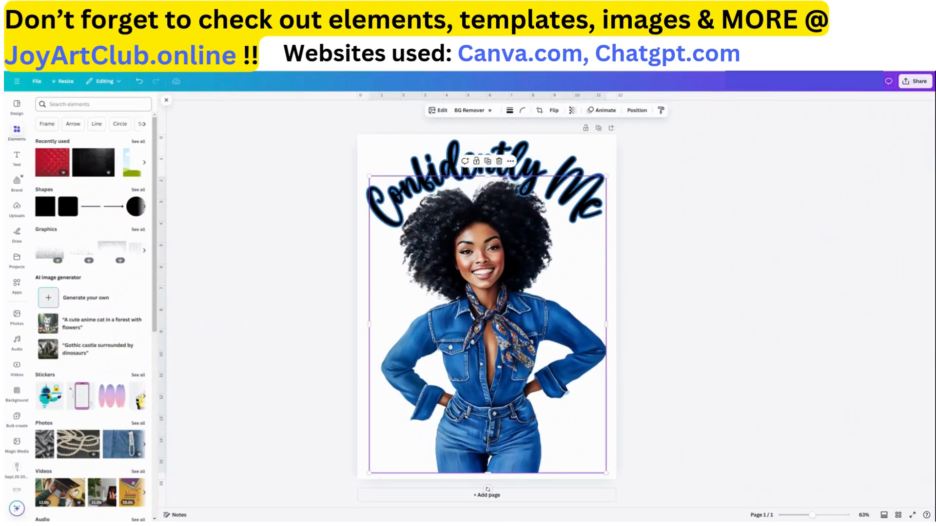
left_click(93, 104)
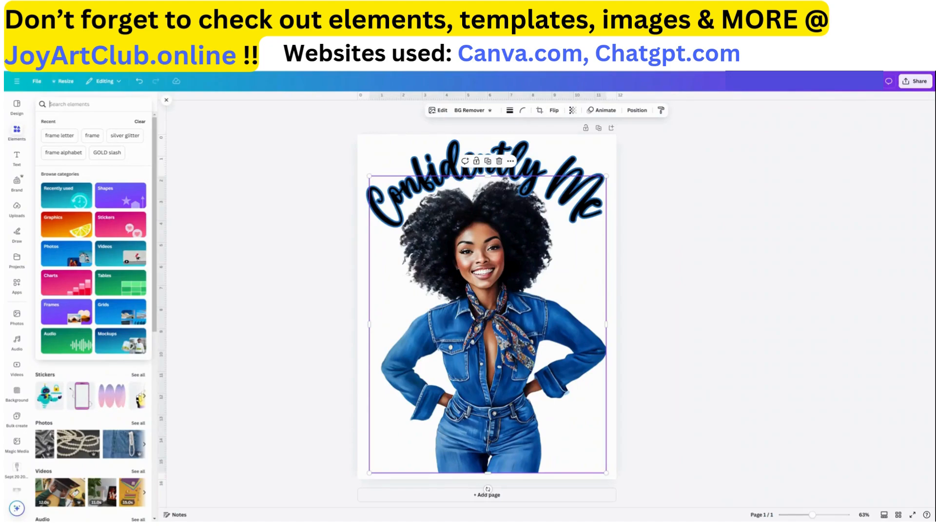
type("blue wat")
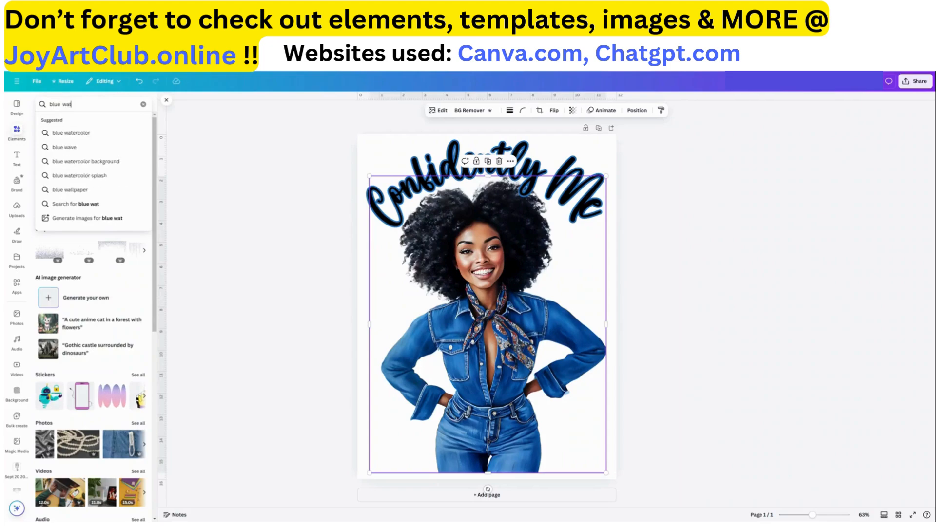
type("ercolor")
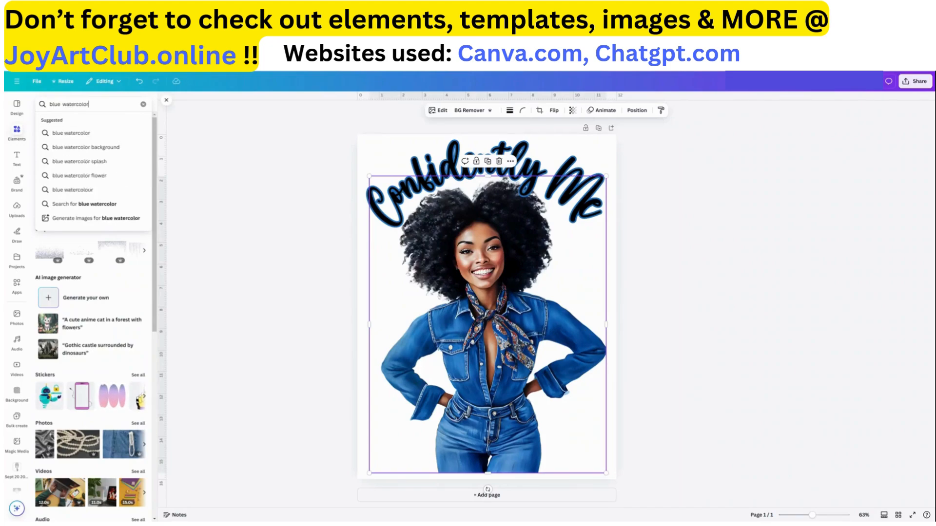
key("Return")
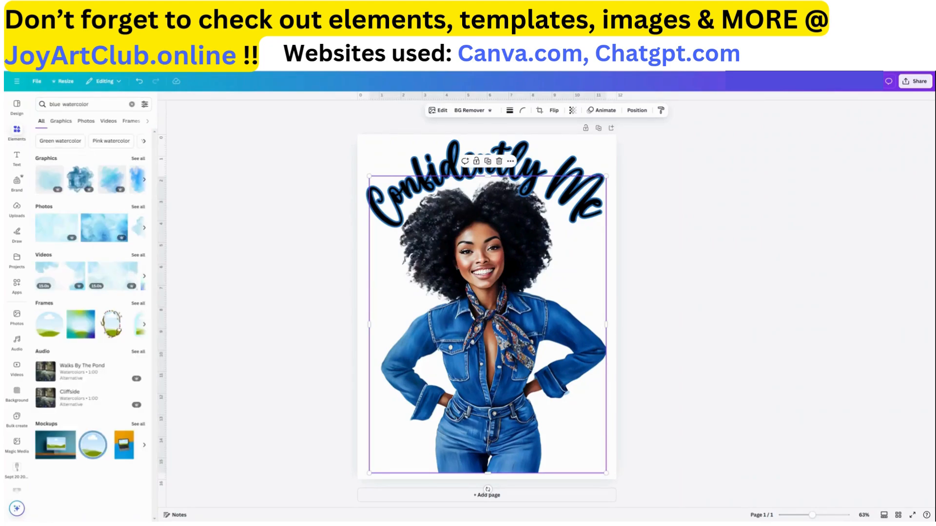
left_click(139, 159)
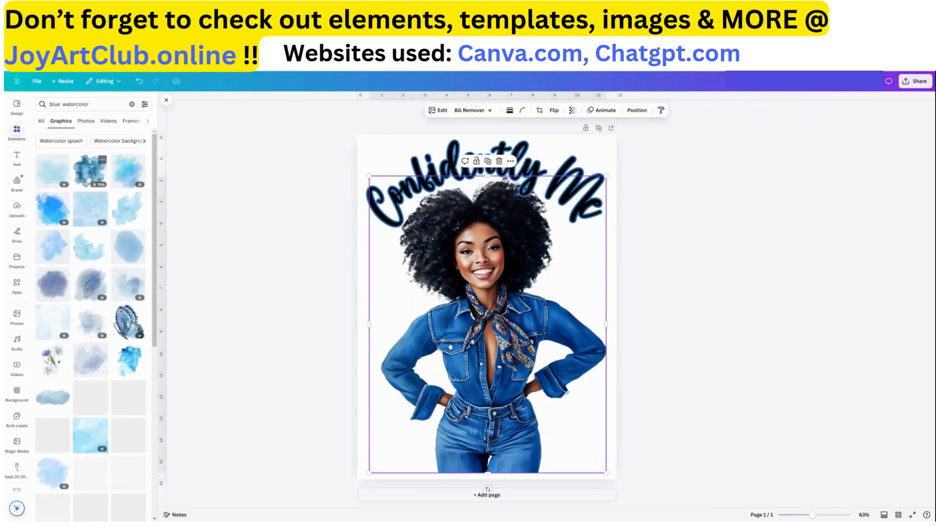
left_click(91, 289)
left_click_drag(512, 305, 488, 319)
key("ctrl+[")
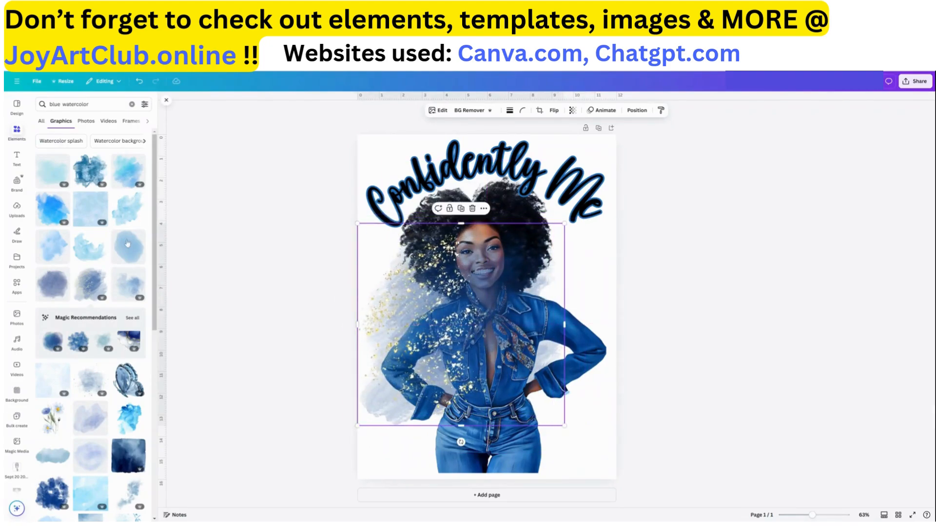
Add a light blue watercolor graphic and move it over the woman's lower body
left_click(129, 210)
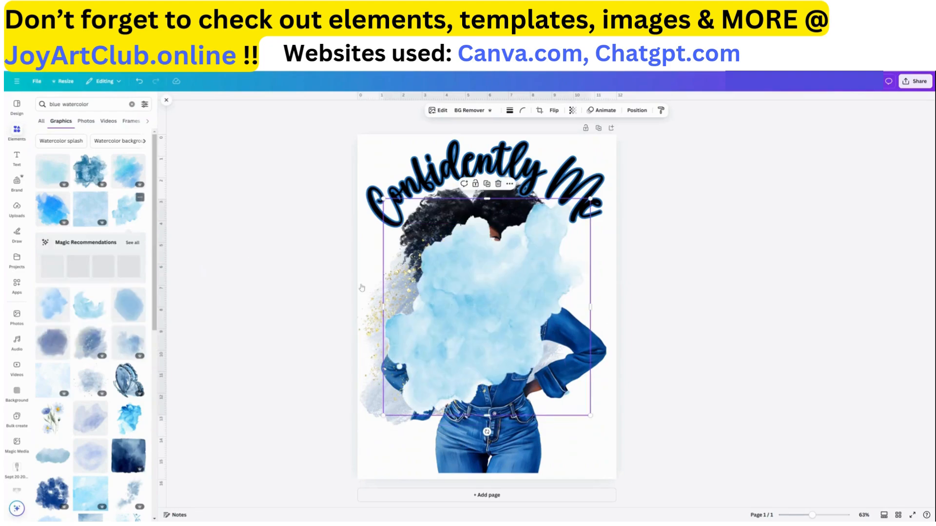
left_click_drag(458, 314, 489, 333)
left_click(371, 299)
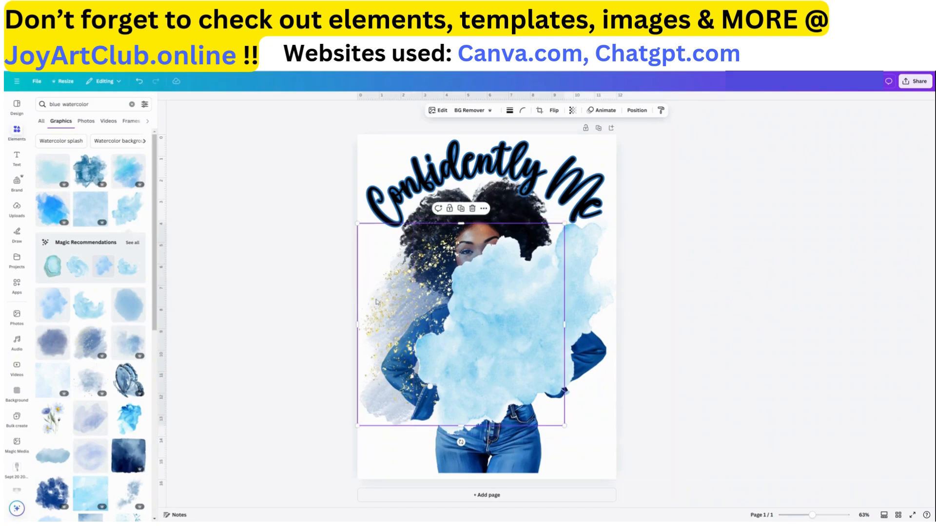
Duplicate the dark blue watercolor splash and move the copy toward the upper right behind the quote
scroll(77, 345, "down", 5)
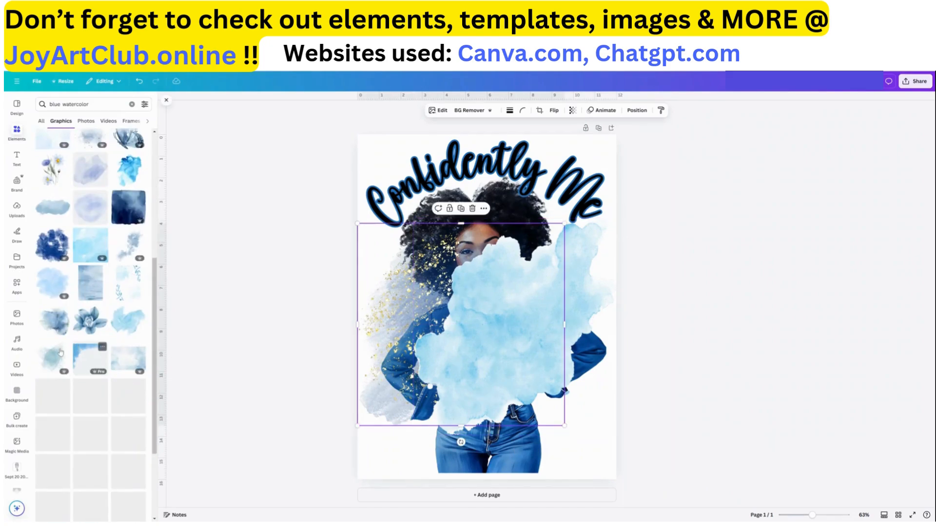
scroll(61, 352, "down", 5)
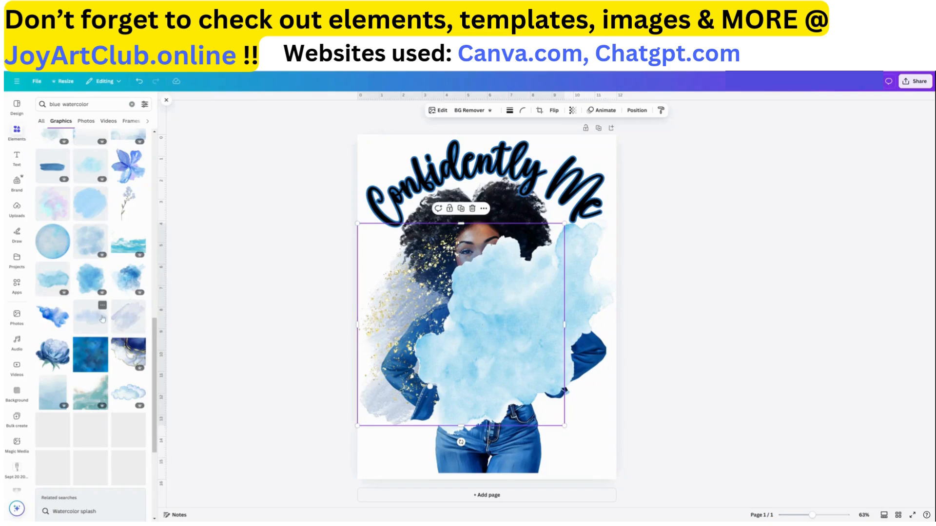
scroll(102, 319, "down", 5)
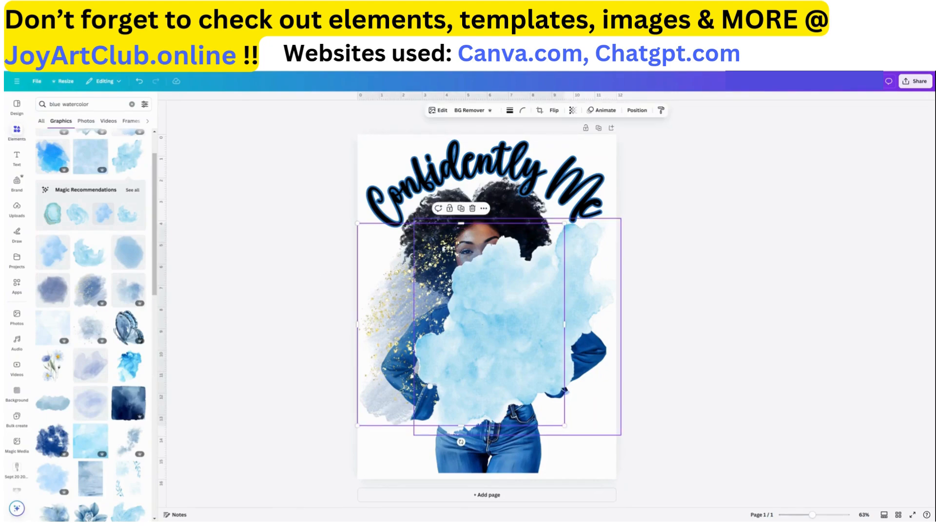
left_click(461, 209)
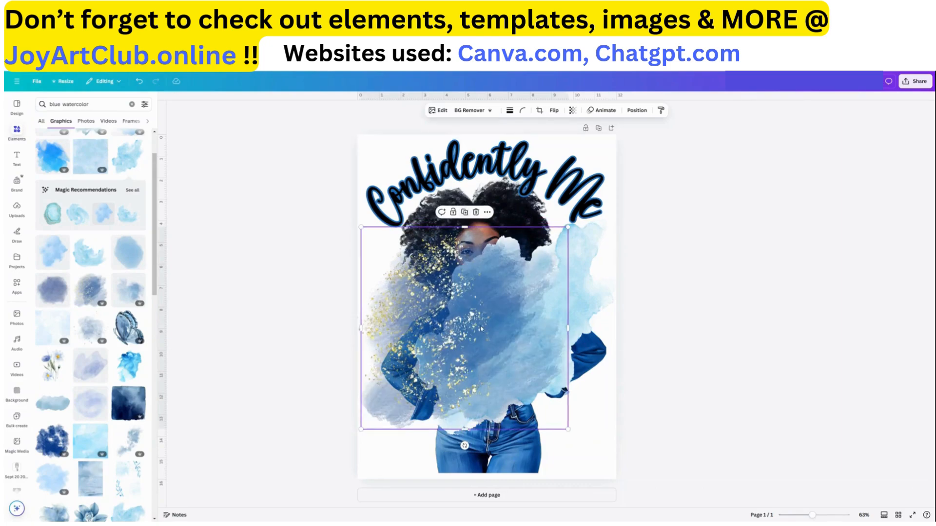
left_click_drag(480, 327, 535, 237)
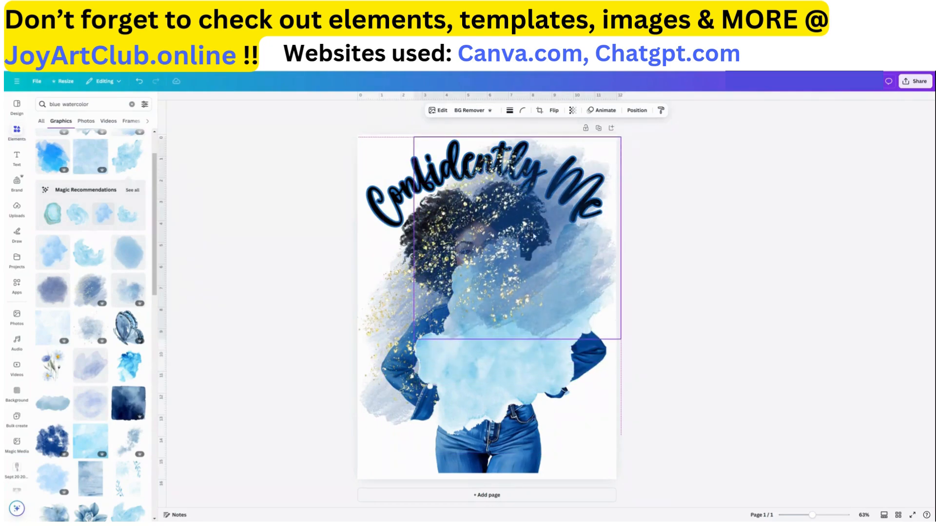
Flip the duplicated splash horizontally, rotate it diagonally, and reposition it behind the woman's head
left_click(553, 110)
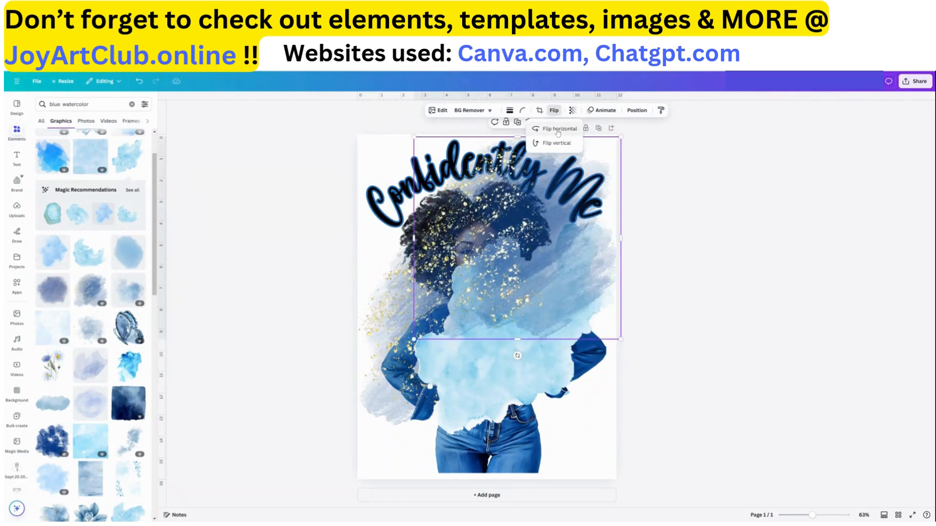
left_click(558, 129)
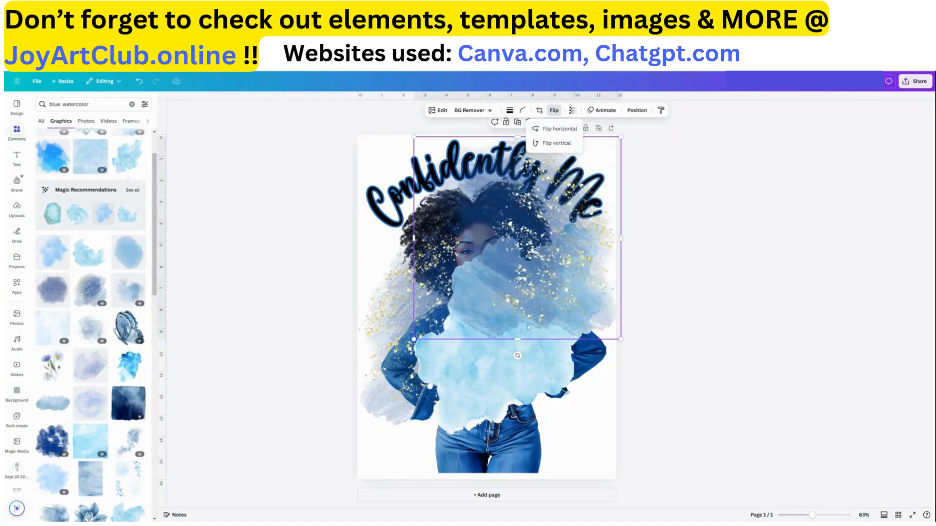
left_click_drag(518, 356, 576, 305)
mouse_move(567, 245)
left_mouse_down()
mouse_move(566, 235)
mouse_move(565, 245)
left_mouse_up()
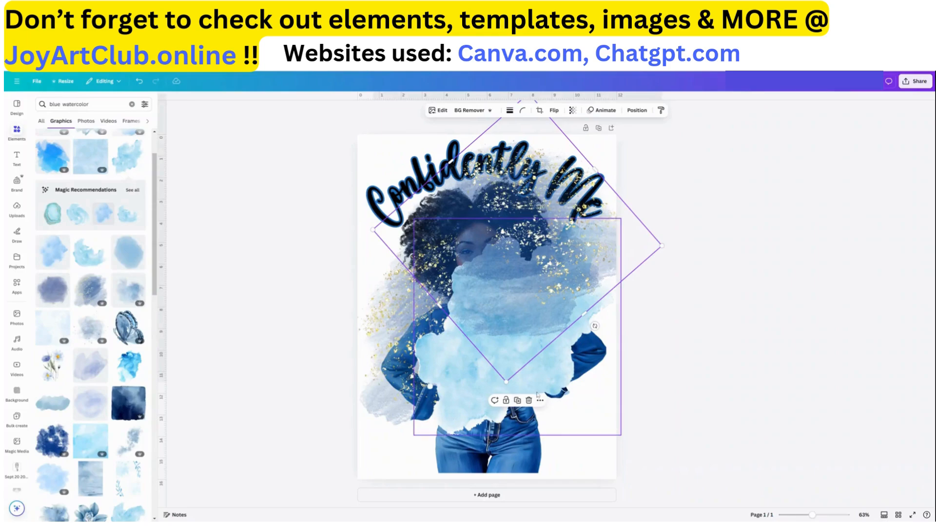
mouse_move(535, 393)
left_mouse_down()
mouse_move(565, 462)
mouse_move(516, 390)
mouse_move(525, 399)
left_mouse_up()
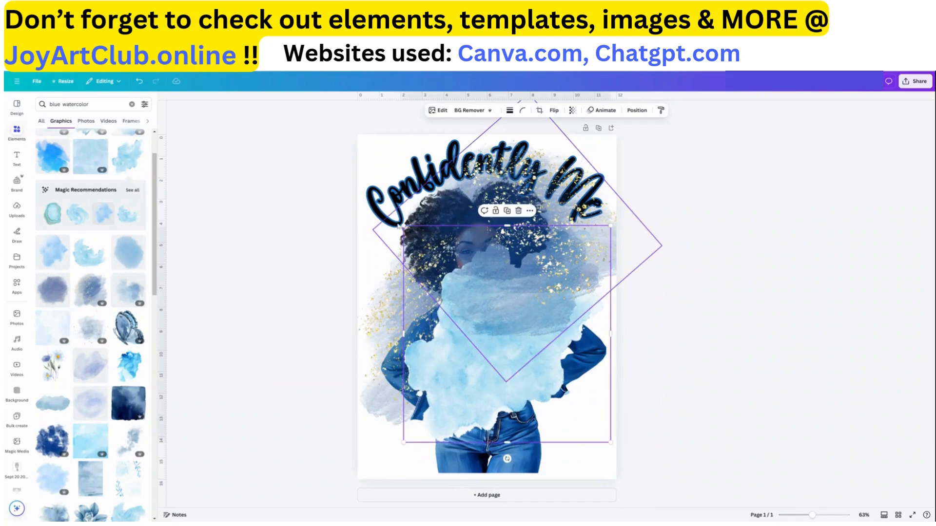
Enlarge the light blue watercolor graphic toward the upper left and send it to the back behind the woman
left_click_drag(403, 225, 360, 199)
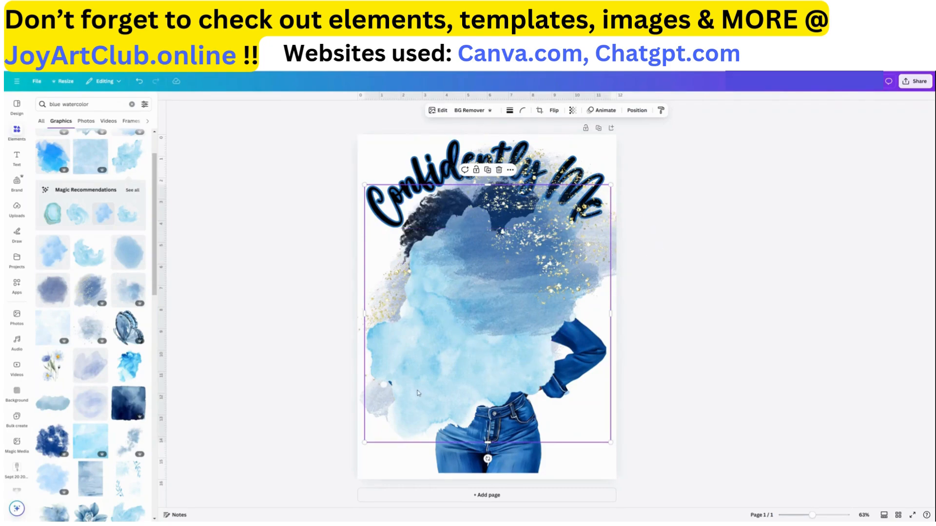
left_click(638, 112)
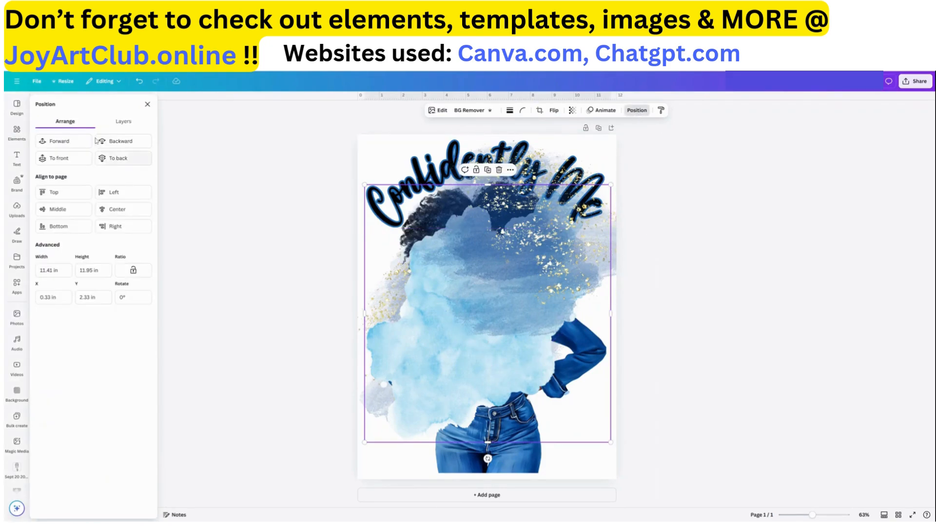
left_click(123, 161)
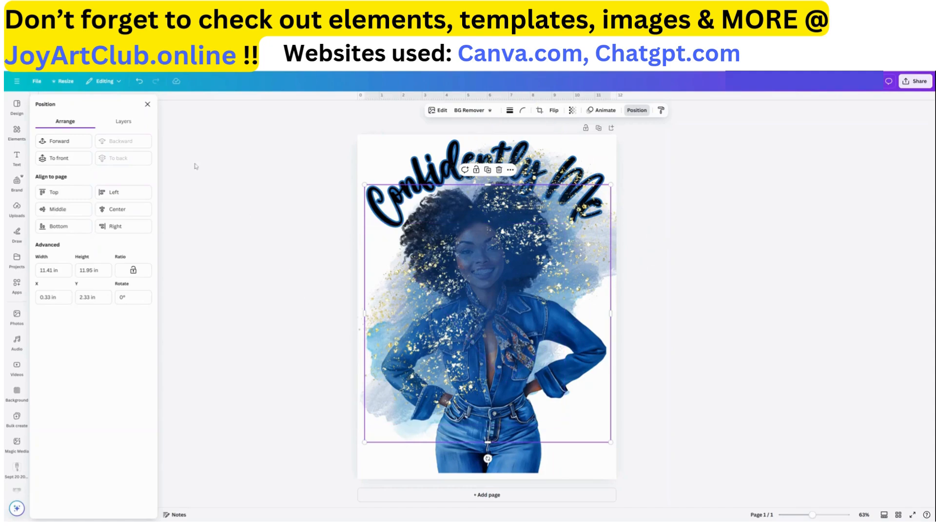
Rearrange the layer order so both dark blue splashes sit behind the woman, and nudge the rotated splash slightly left
left_click(122, 122)
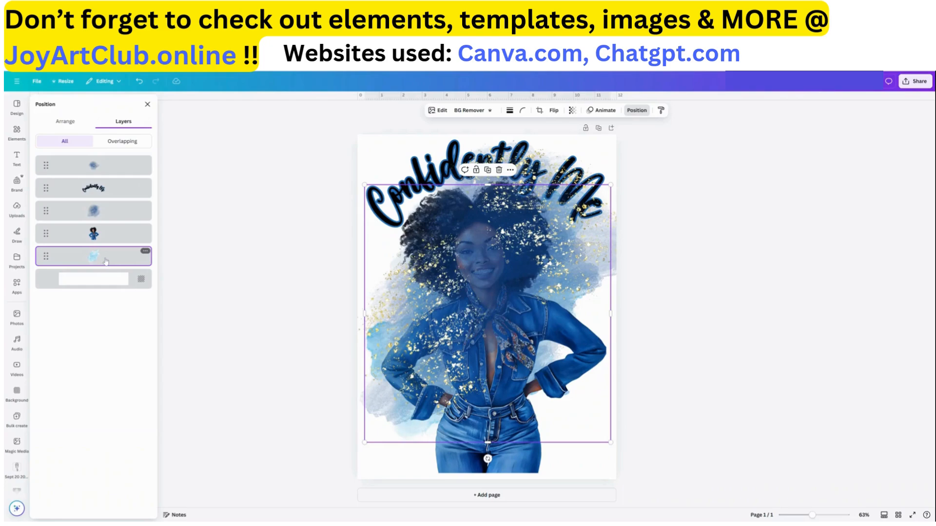
left_click_drag(104, 244, 98, 234)
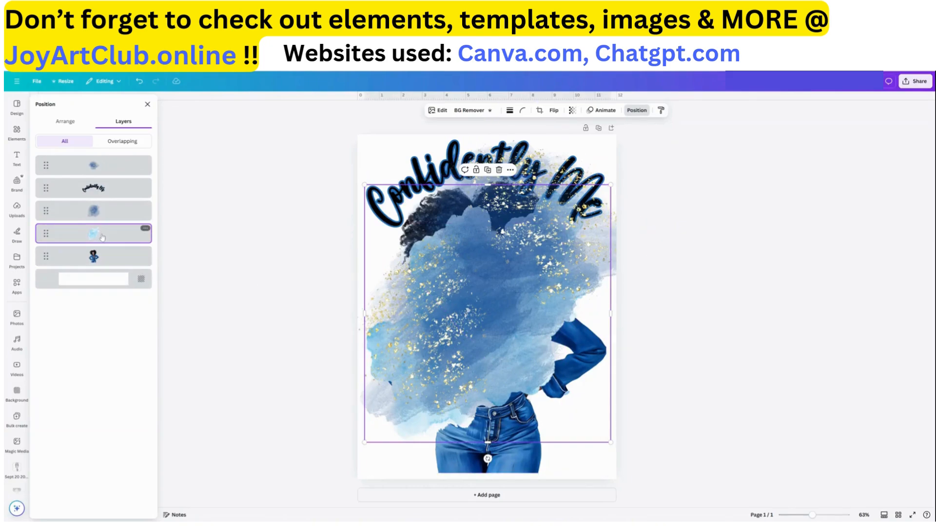
left_click_drag(102, 237, 101, 272)
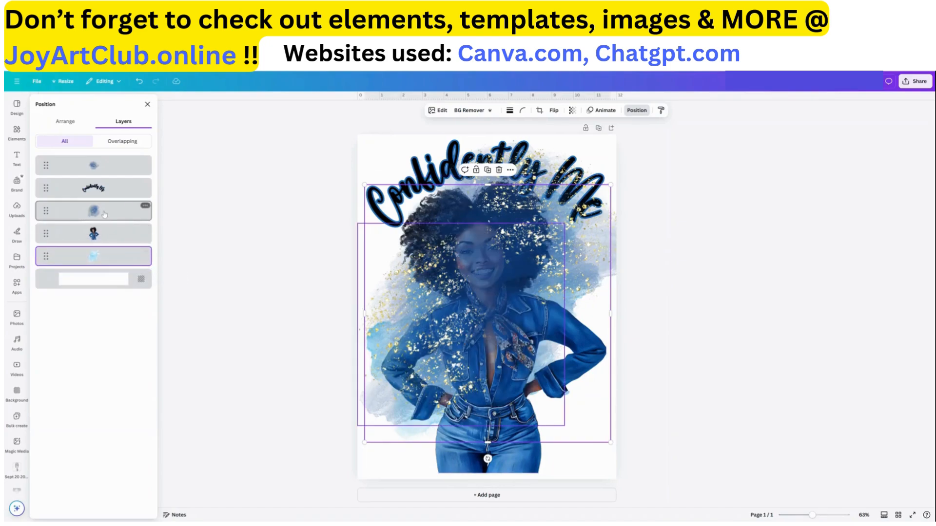
left_click(145, 207)
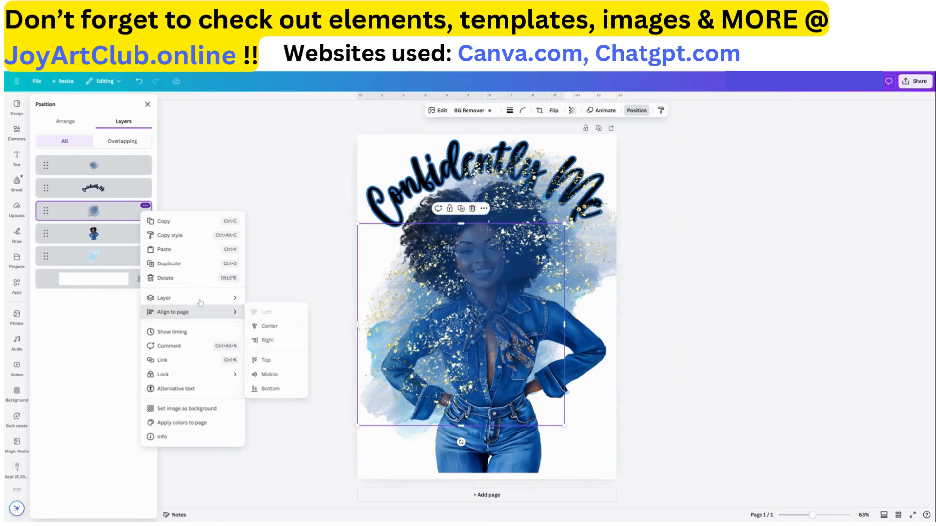
mouse_move(229, 298)
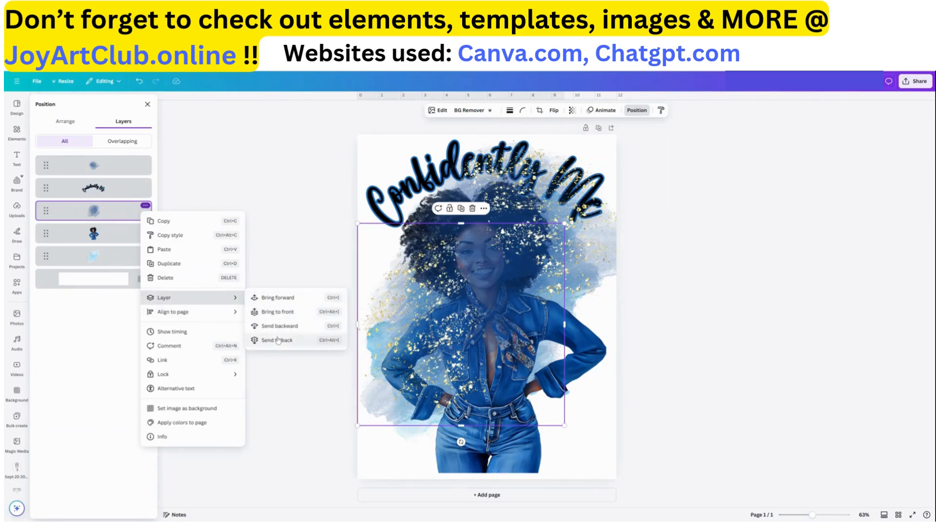
left_click(53, 212)
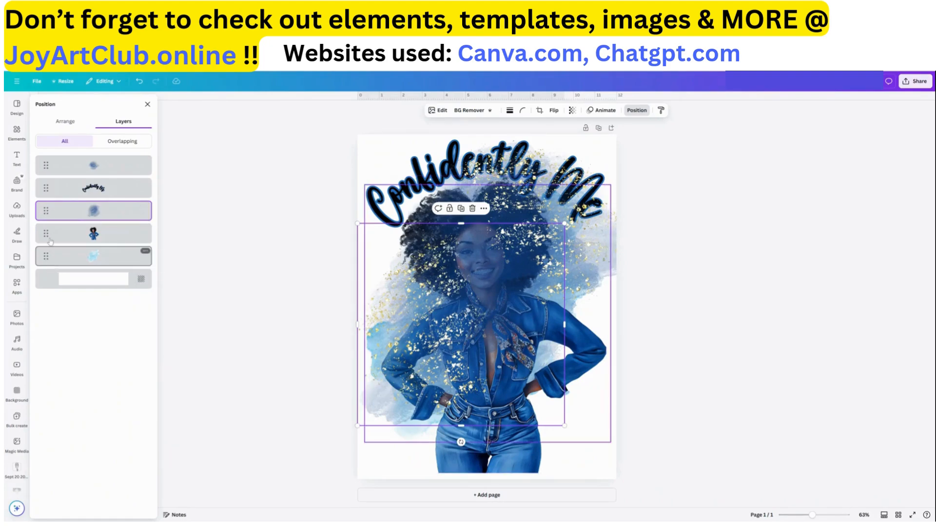
left_click_drag(43, 224, 45, 244)
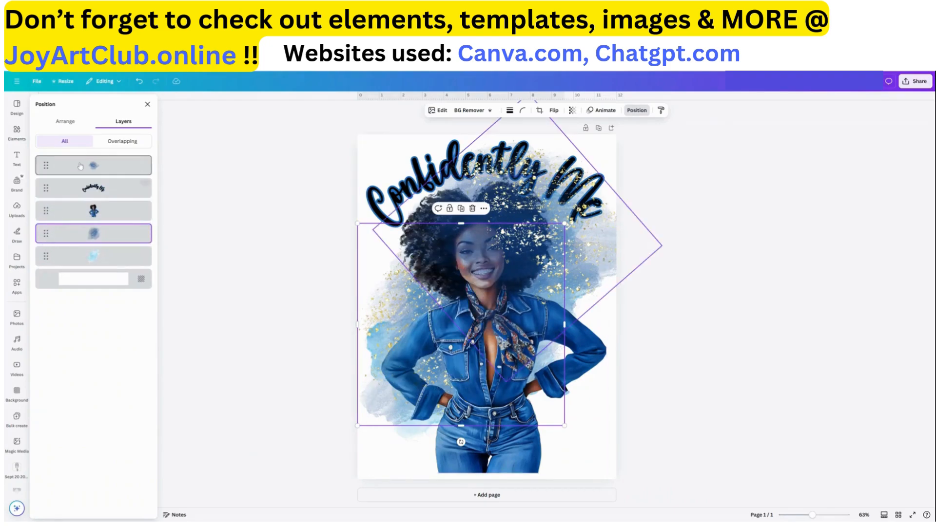
left_click_drag(85, 202, 75, 226)
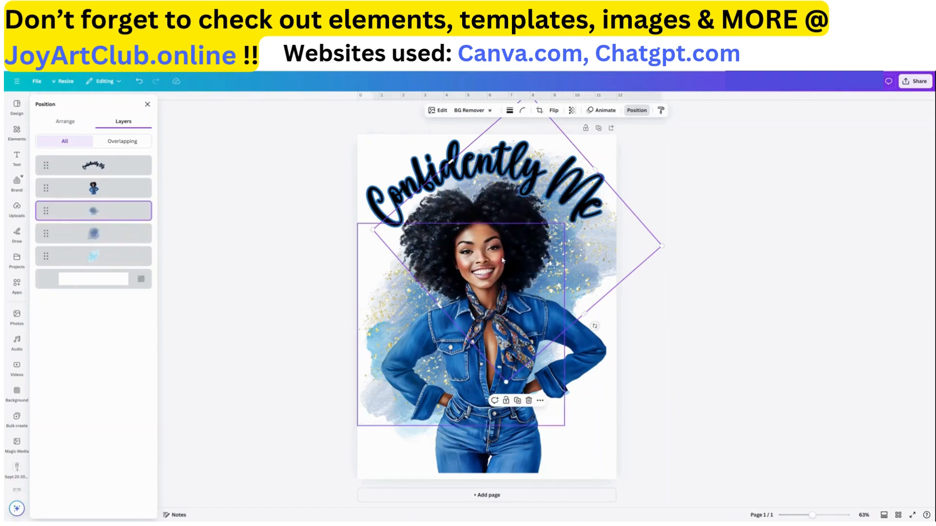
left_click_drag(622, 250, 602, 245)
Duplicate the light blue watercolor graphic, rotate the copy slightly, and move it to the bottom layer above the background
left_click(399, 436)
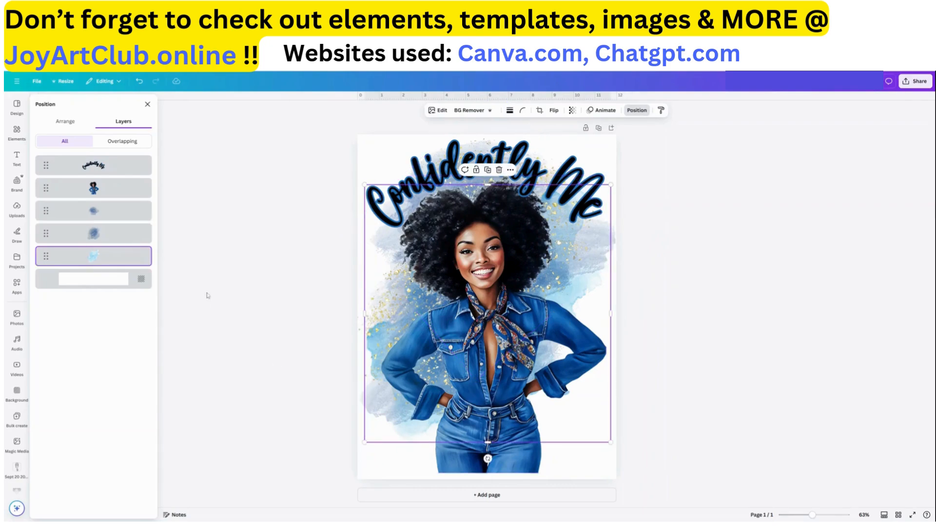
left_click(145, 252)
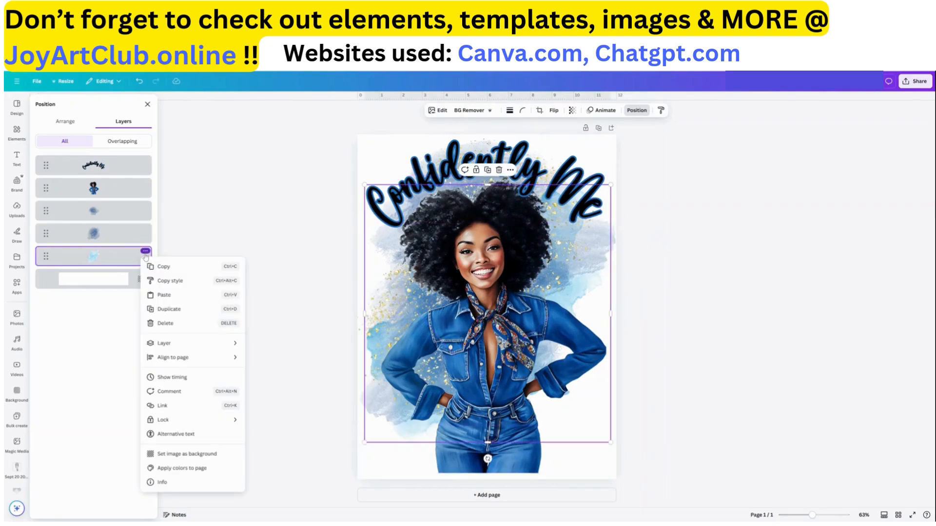
left_click(166, 309)
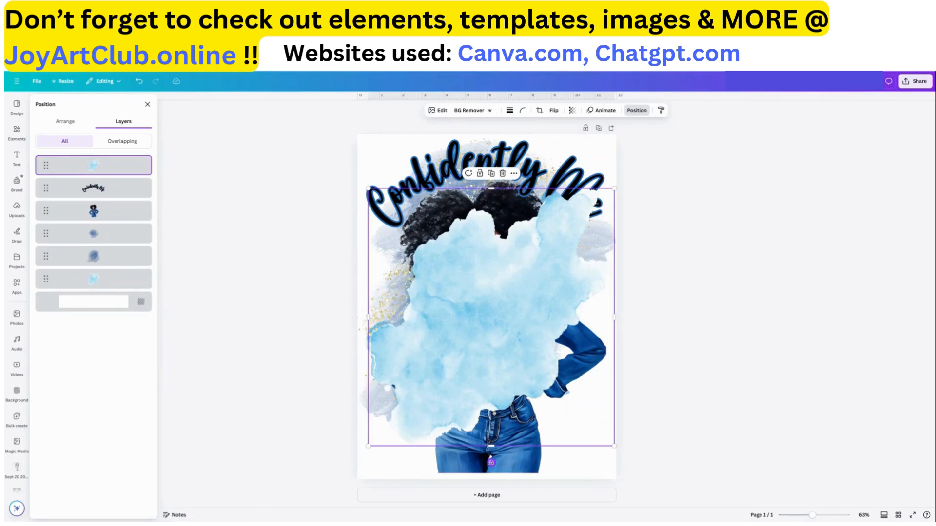
left_click_drag(492, 462, 603, 347)
left_click_drag(543, 335, 550, 341)
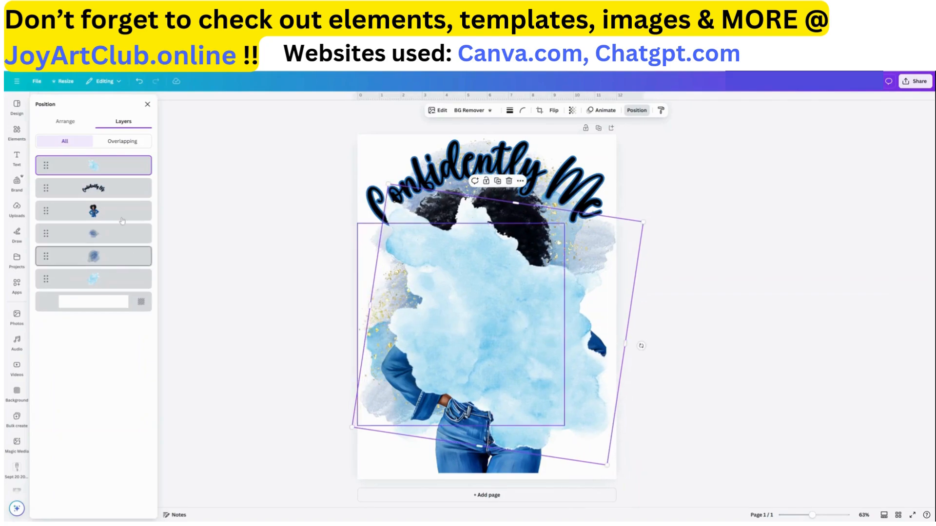
left_click_drag(58, 166, 62, 297)
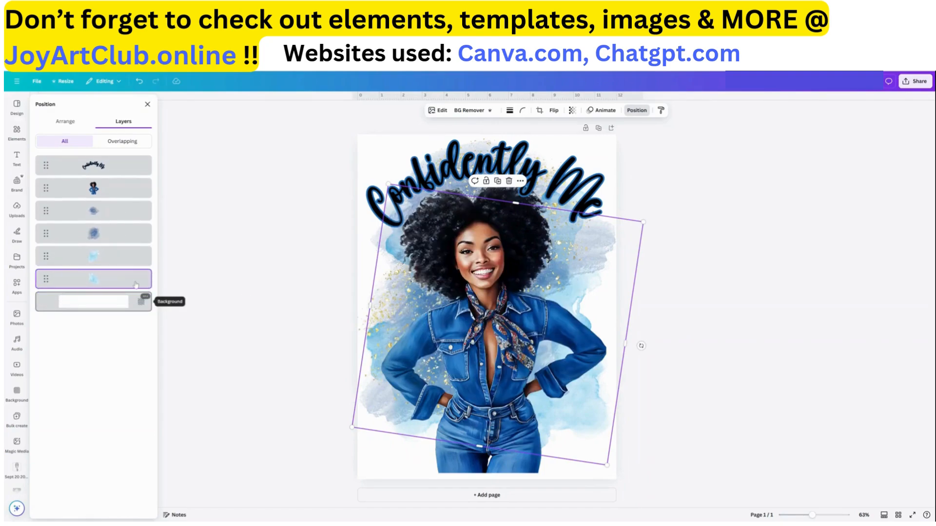
Select the woman image and shorten it slightly from its bottom edge
left_click(463, 161)
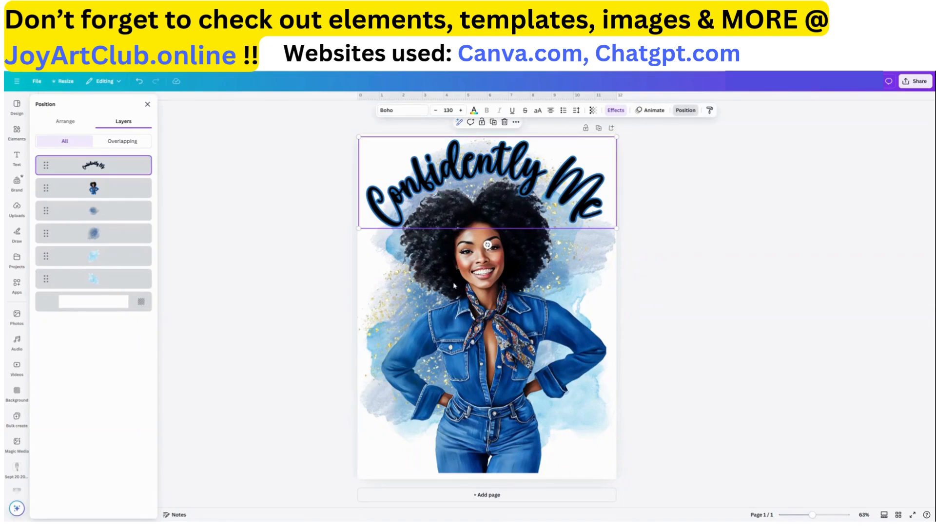
left_click(493, 403)
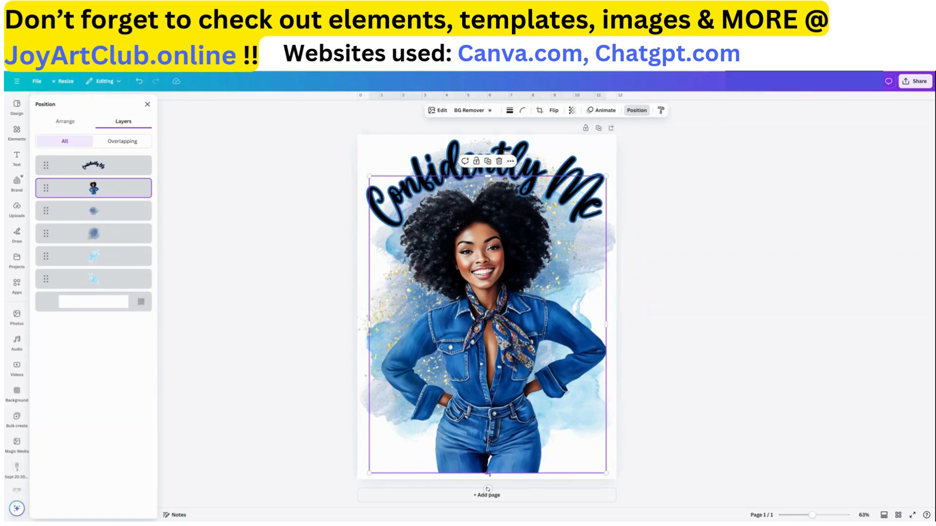
mouse_move(488, 468)
left_mouse_down()
mouse_move(487, 480)
mouse_move(488, 462)
left_mouse_up()
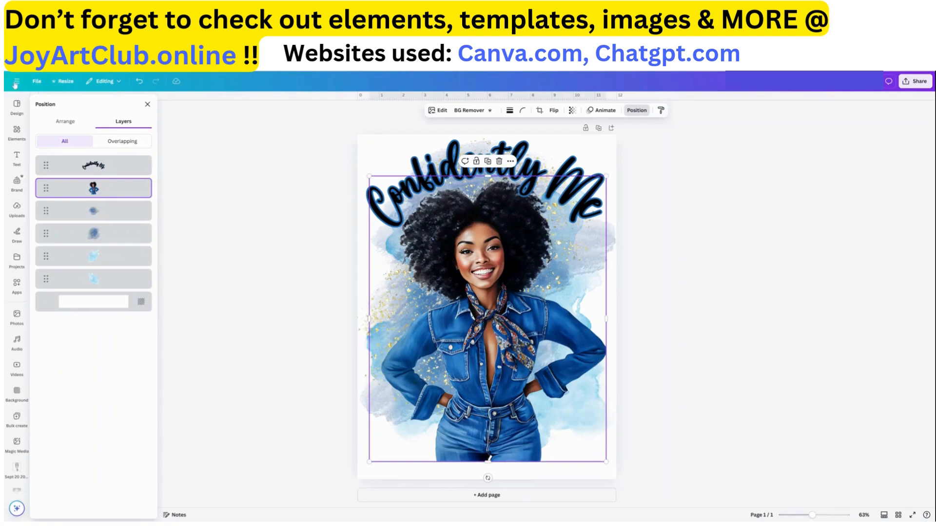
Search the elements for "blue slash" and show all graphic results
left_click(18, 138)
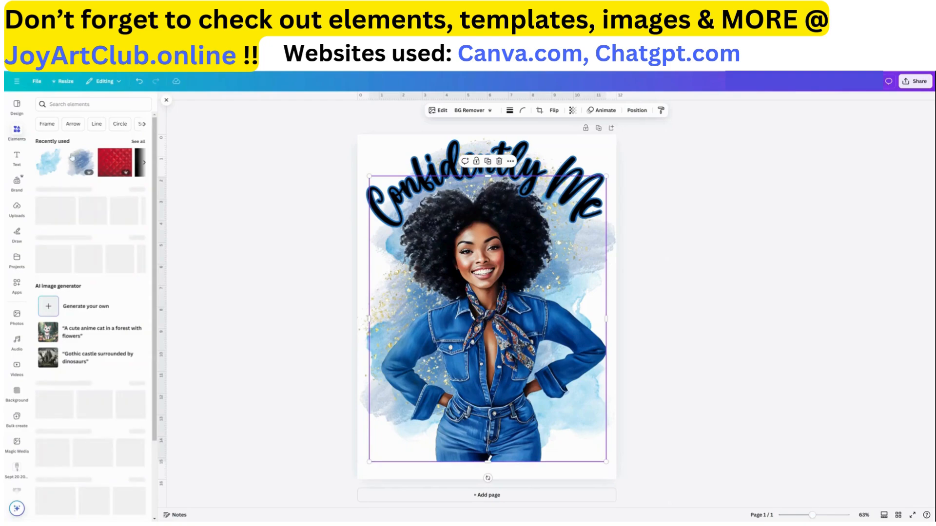
left_click(67, 107)
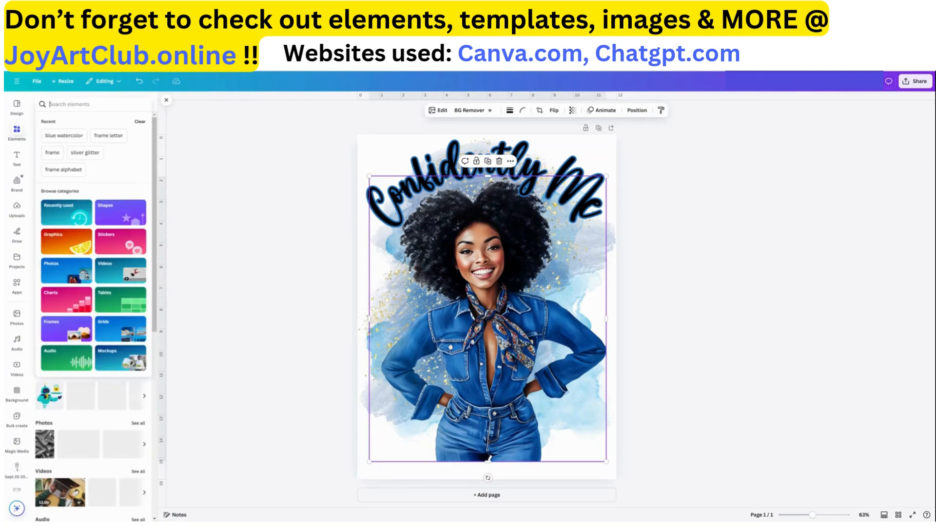
type("blu")
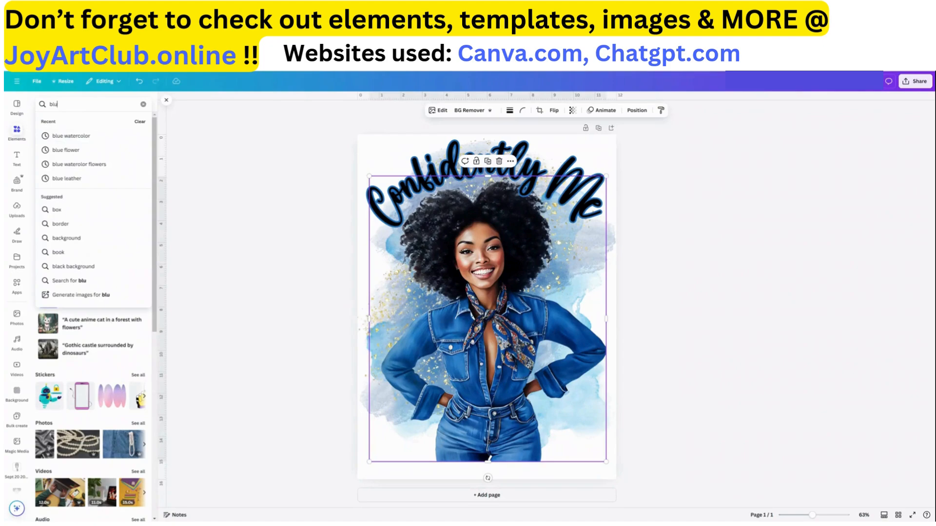
type("e sla")
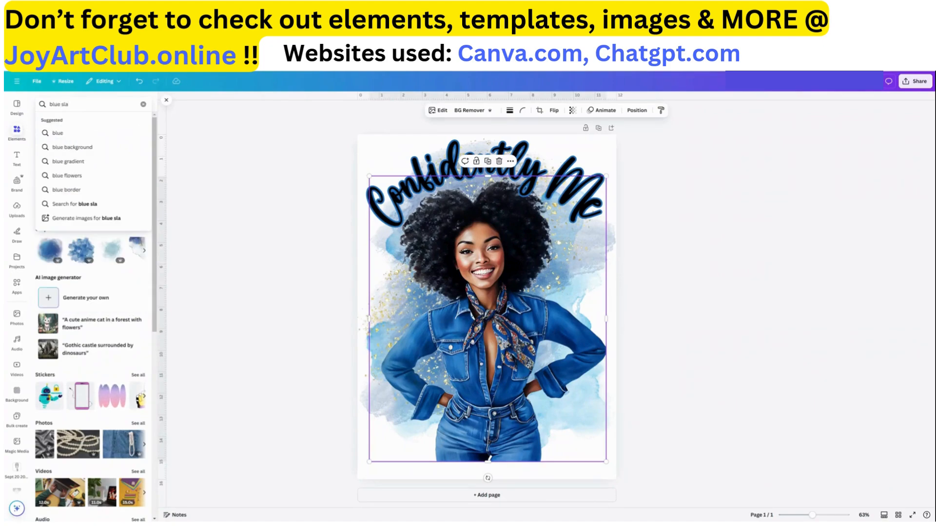
type("sh")
key("Return")
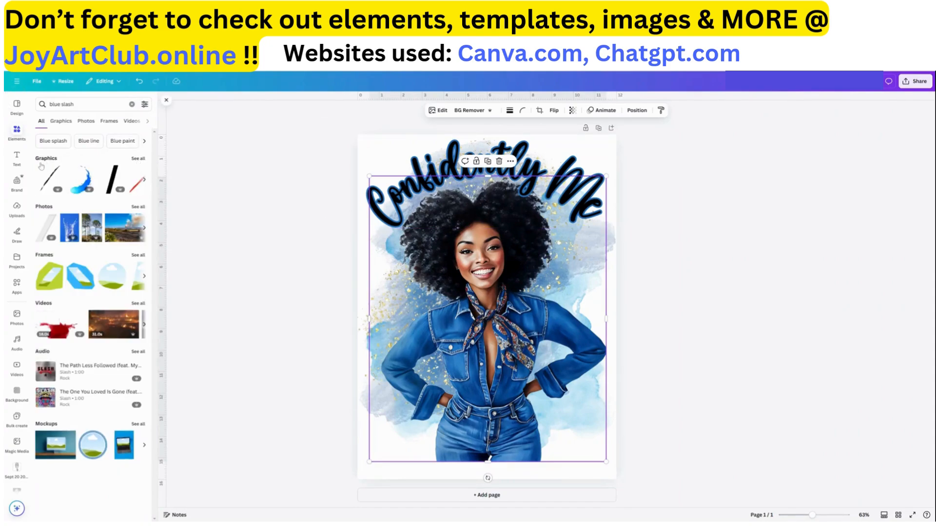
left_click(136, 159)
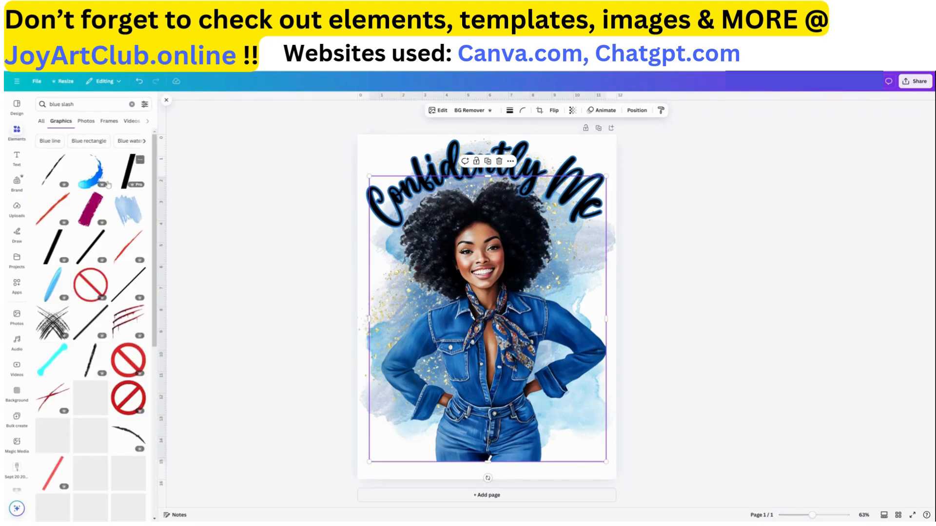
Add a blue slash graphic and rotate, resize and place it horizontally along the bottom of the design
left_click(55, 291)
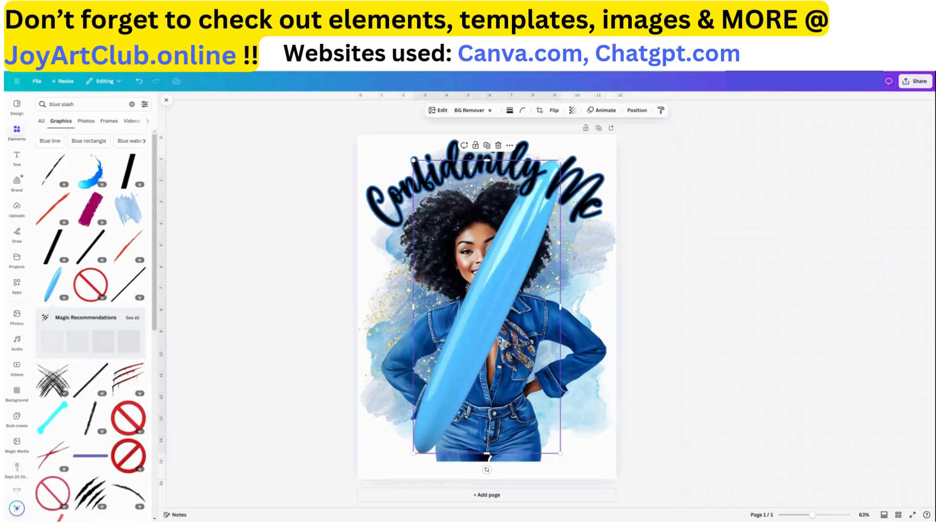
left_click_drag(486, 469, 366, 415)
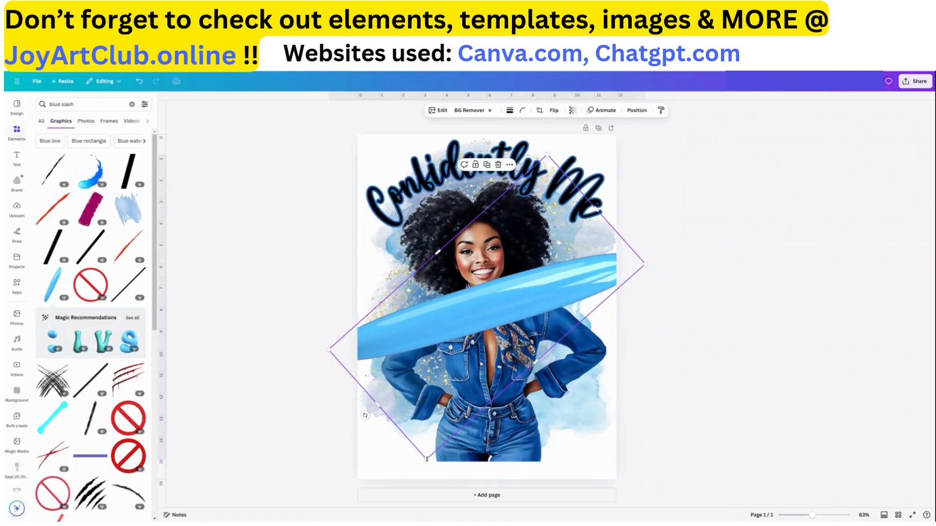
left_click_drag(426, 458, 466, 356)
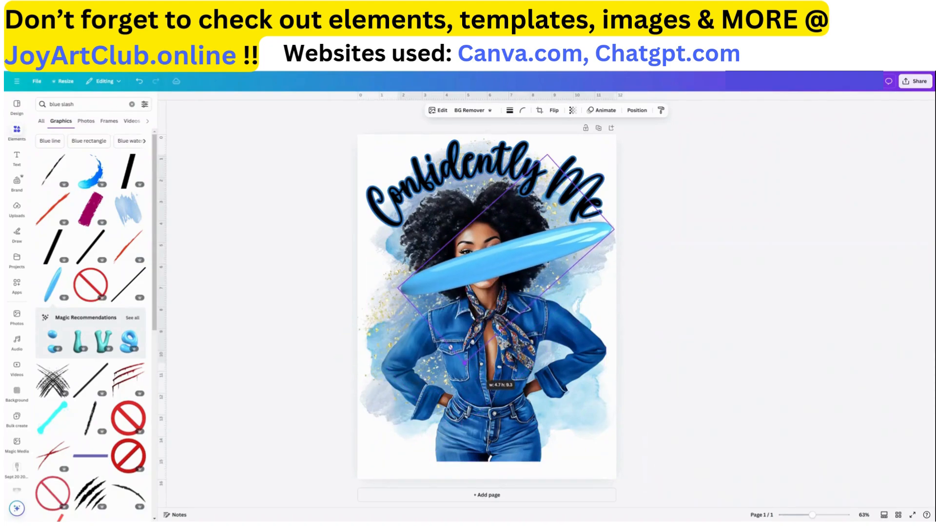
left_click_drag(556, 254, 524, 427)
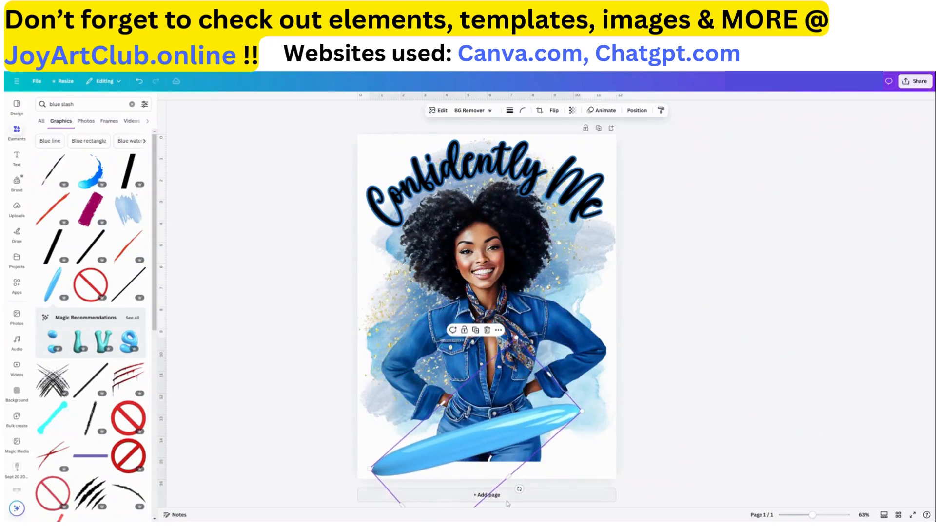
left_click_drag(519, 489, 504, 499)
left_click_drag(531, 441, 512, 457)
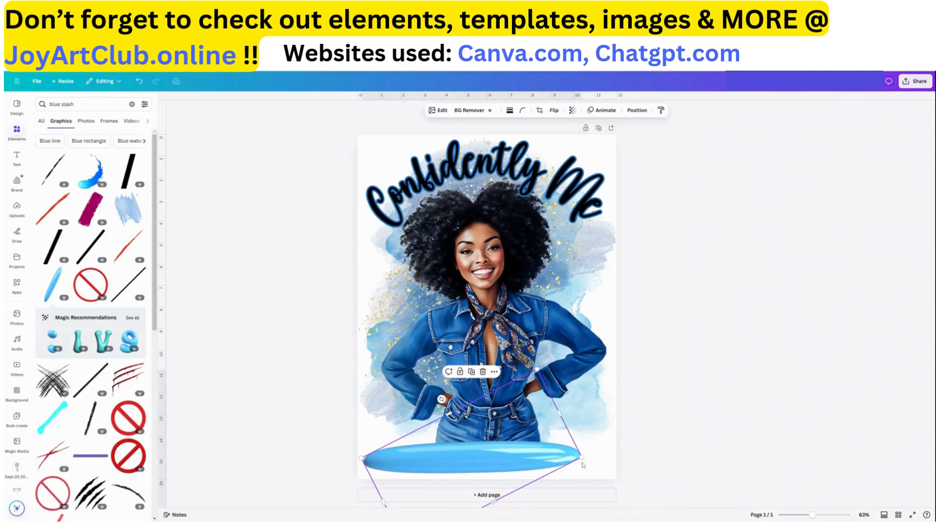
left_click_drag(583, 458, 611, 463)
key("Tab")
key("Tab")
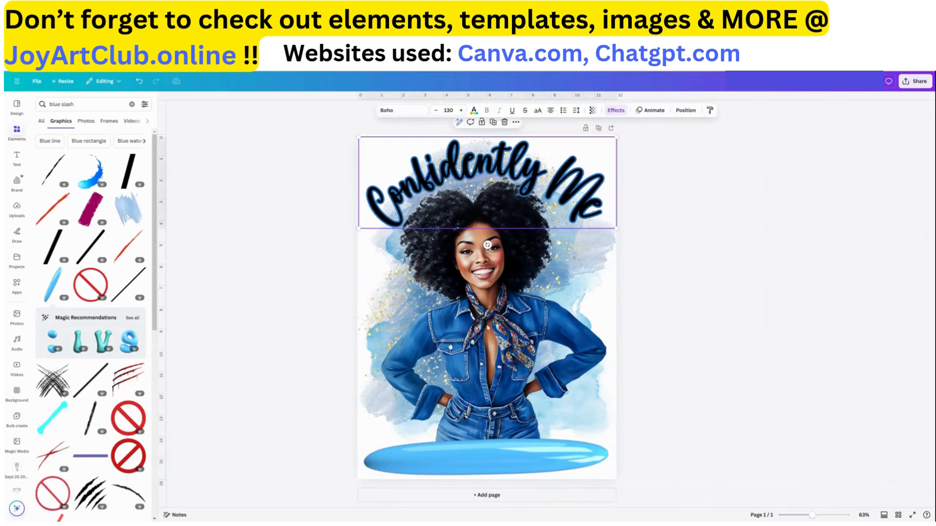
left_click_drag(505, 457, 504, 458)
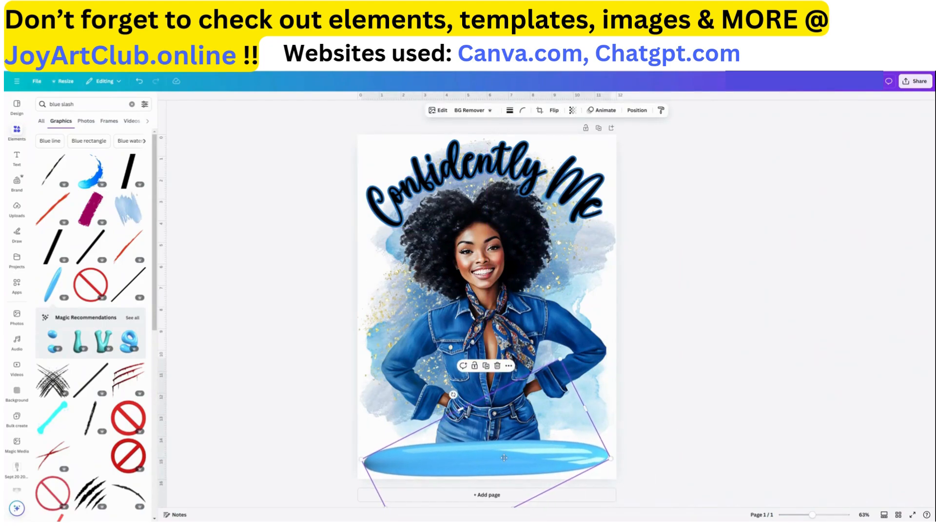
Search the elements for "blue clouds" and delete the blue slash graphic from the design
double_click(67, 104)
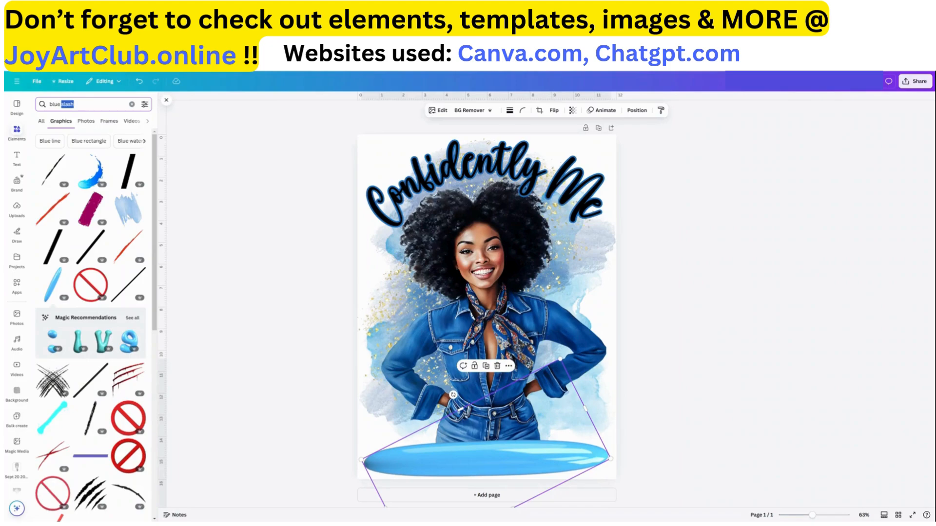
type("clouds")
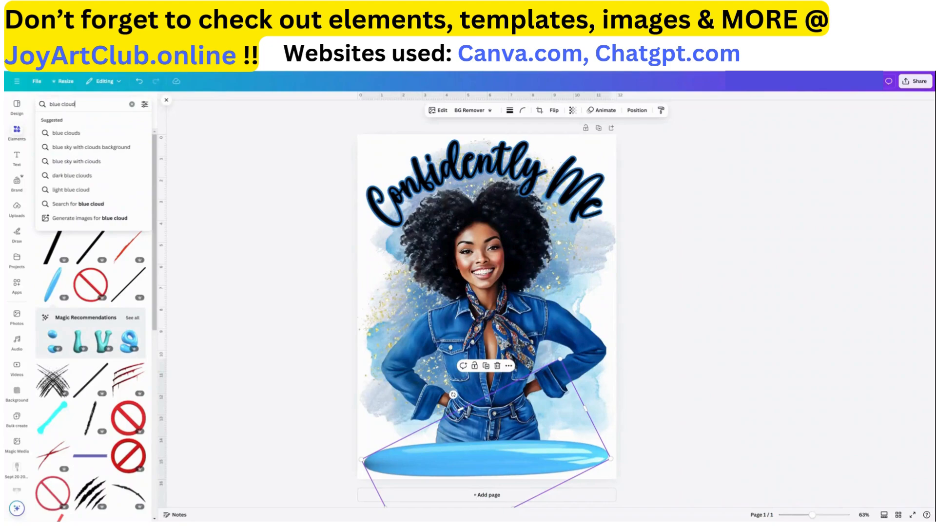
key("Return")
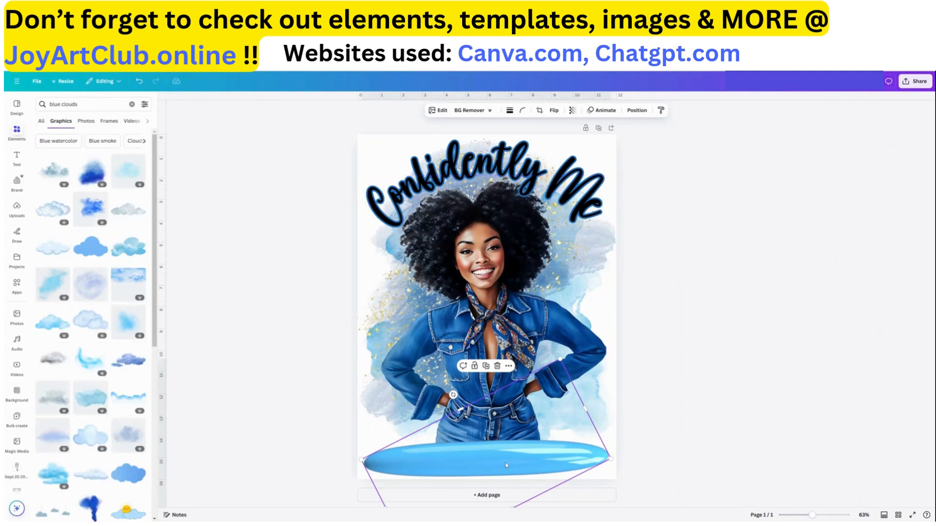
key("Delete")
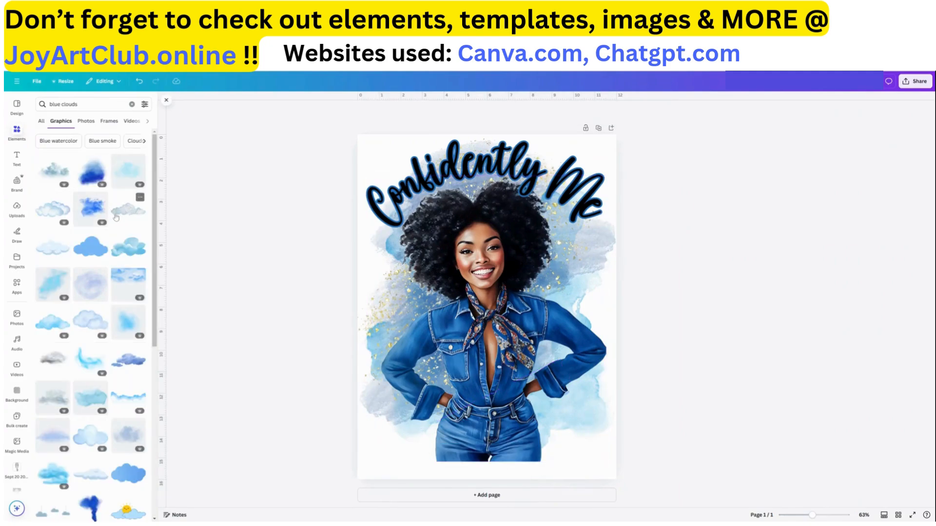
Add a cloud graphic from the blue clouds results, shrink it and place it at the bottom of the design
mouse_move(58, 174)
left_click(57, 173)
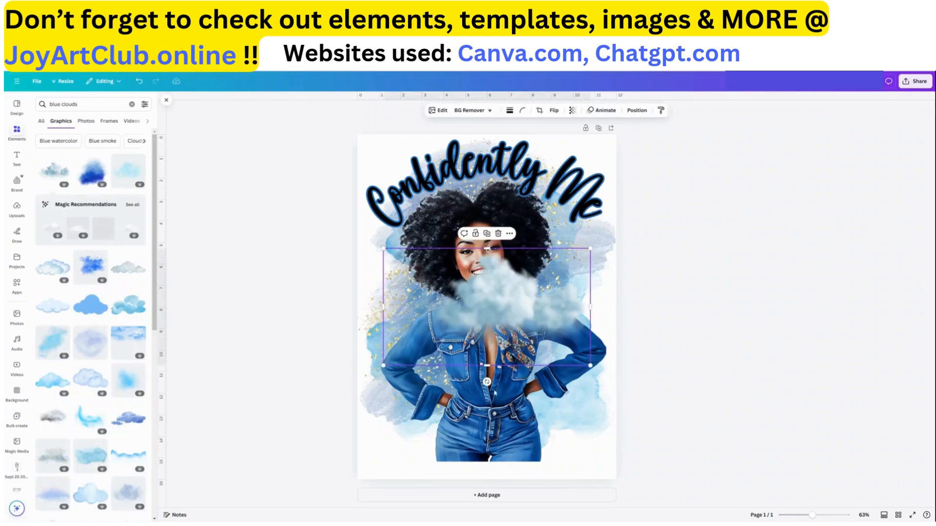
left_click_drag(477, 320, 459, 430)
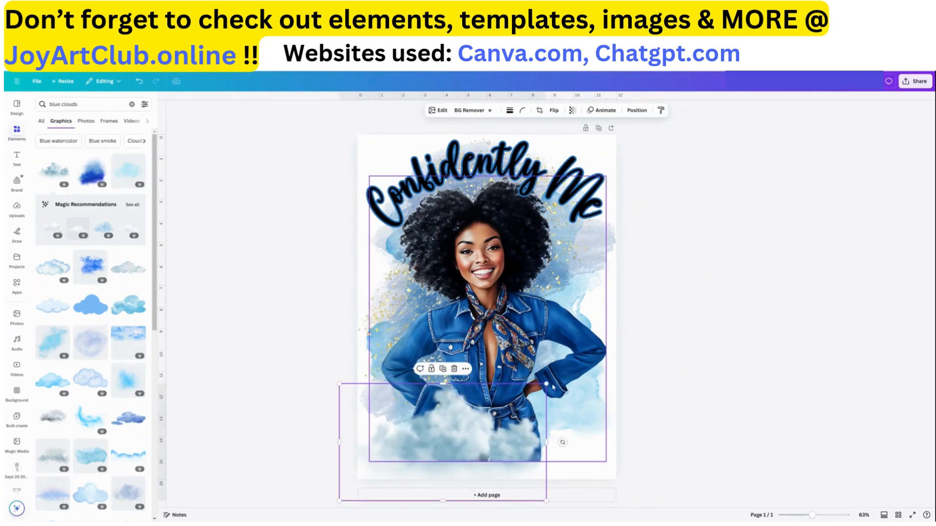
left_click_drag(546, 384, 487, 418)
left_click_drag(434, 471, 446, 459)
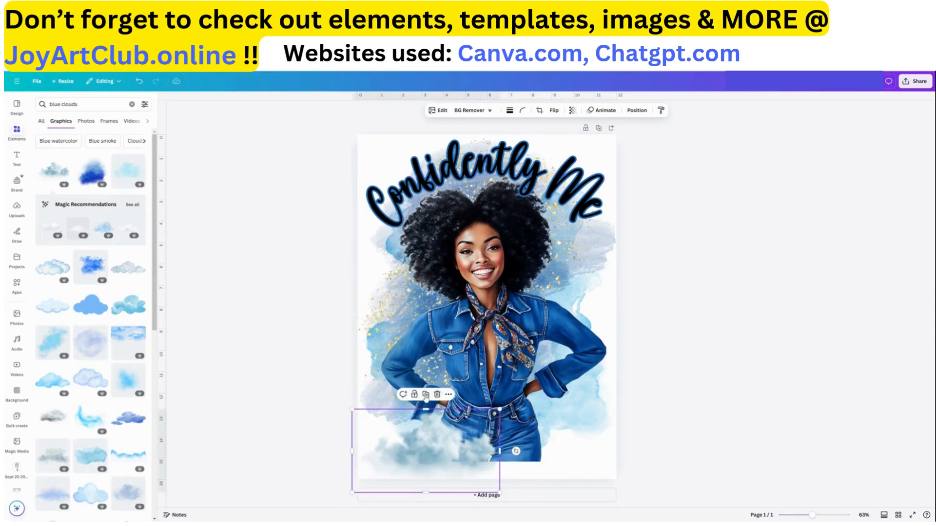
Duplicate the cloud and spread rotated copies across the bottom of the design beneath the woman
left_click(426, 396)
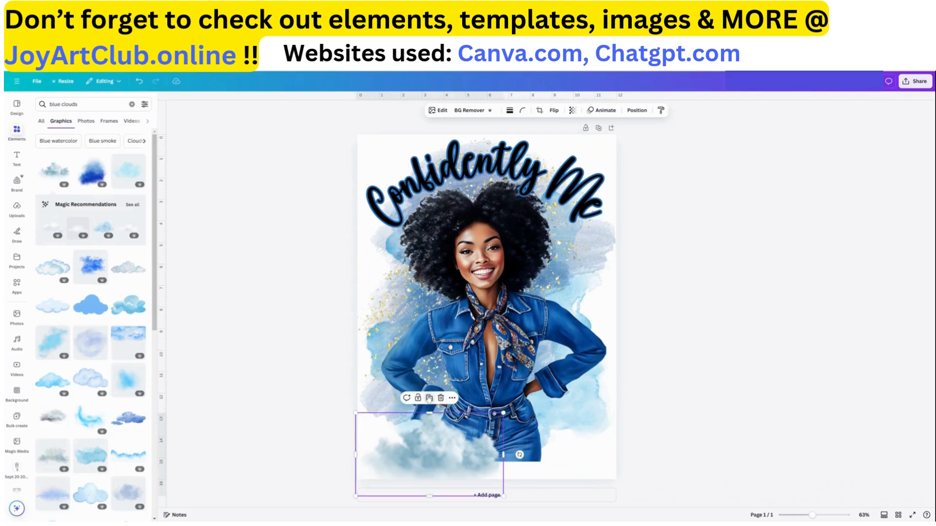
left_click_drag(448, 460, 535, 455)
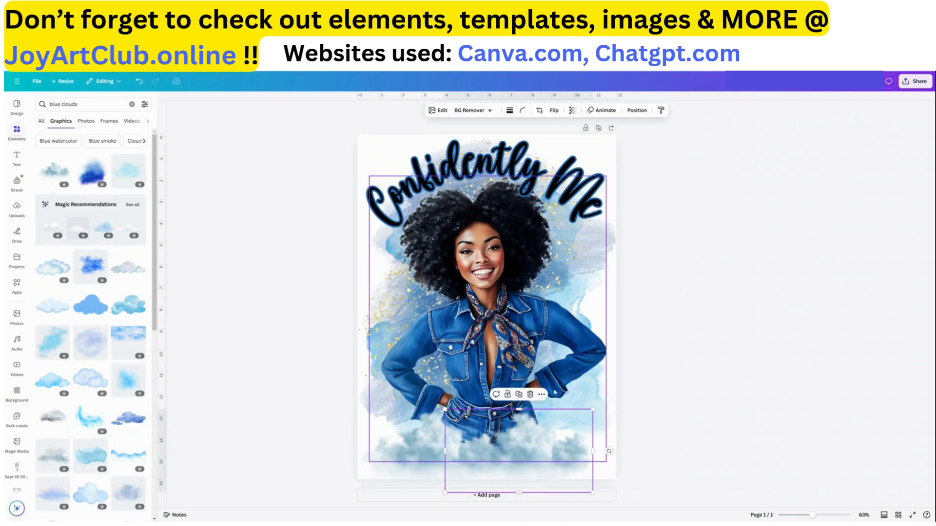
left_click_drag(609, 452, 420, 444)
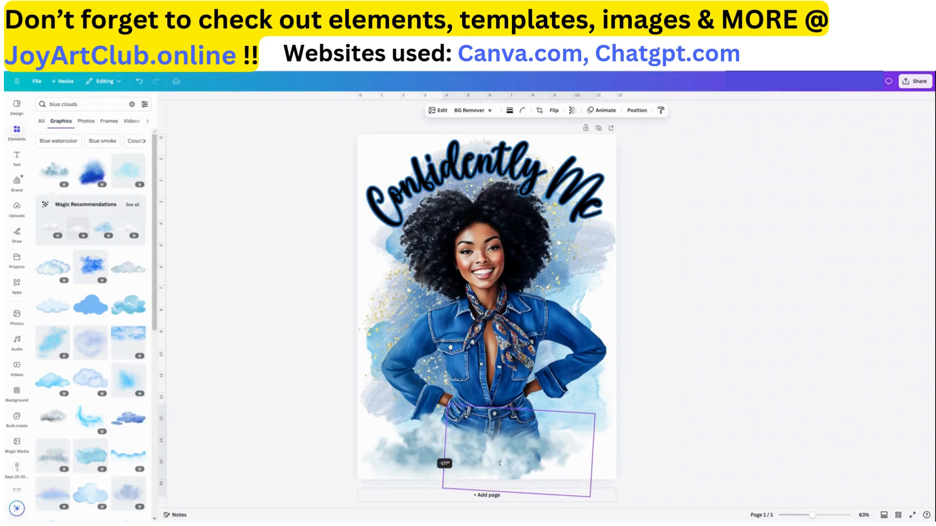
left_click_drag(514, 471, 532, 457)
left_click_drag(443, 452, 441, 446)
left_click(441, 444)
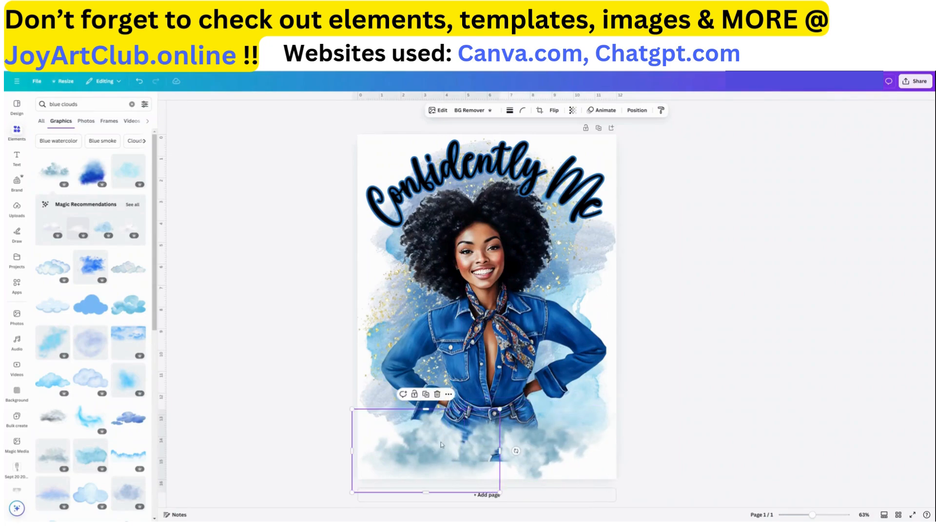
left_click_drag(516, 451, 335, 444)
left_click_drag(420, 464, 463, 454)
left_click(492, 384)
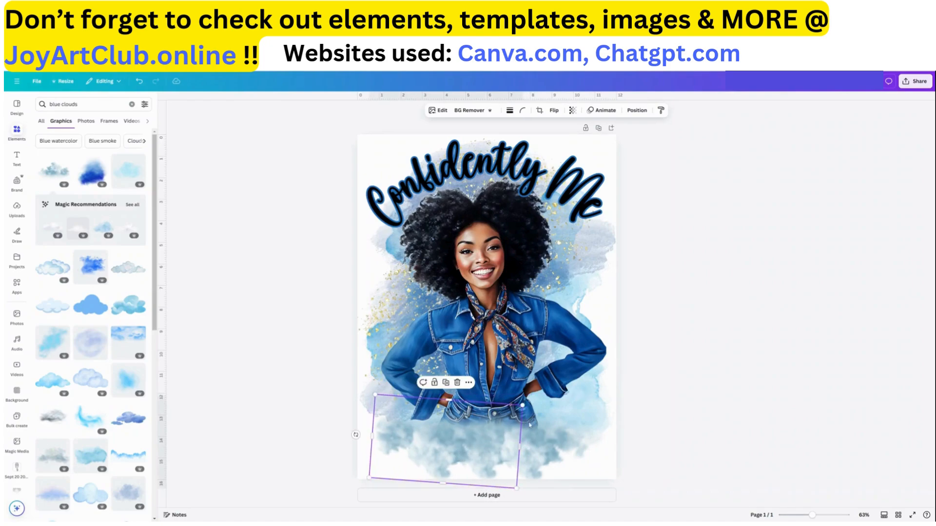
Select the clouds and nudge the right cloud slightly lower and to the right
left_click(327, 485)
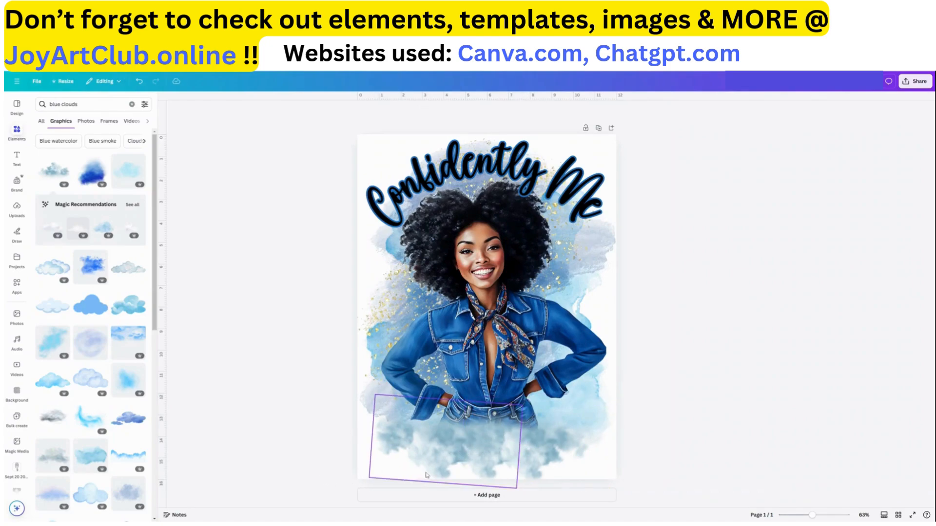
left_click(560, 462)
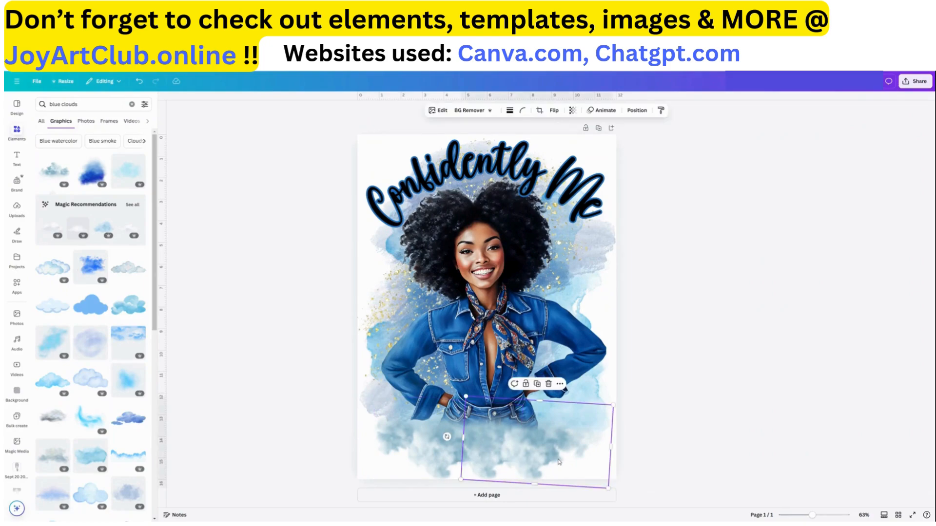
left_click(456, 448, "shift")
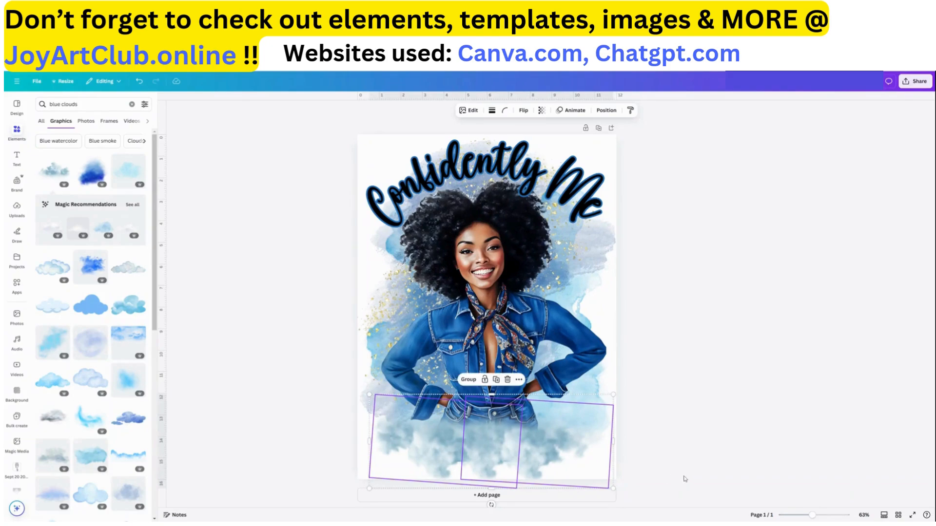
left_click(545, 449)
mouse_move(545, 450)
left_mouse_down()
mouse_move(560, 449)
mouse_move(443, 453)
mouse_move(573, 460)
mouse_move(554, 461)
left_mouse_up()
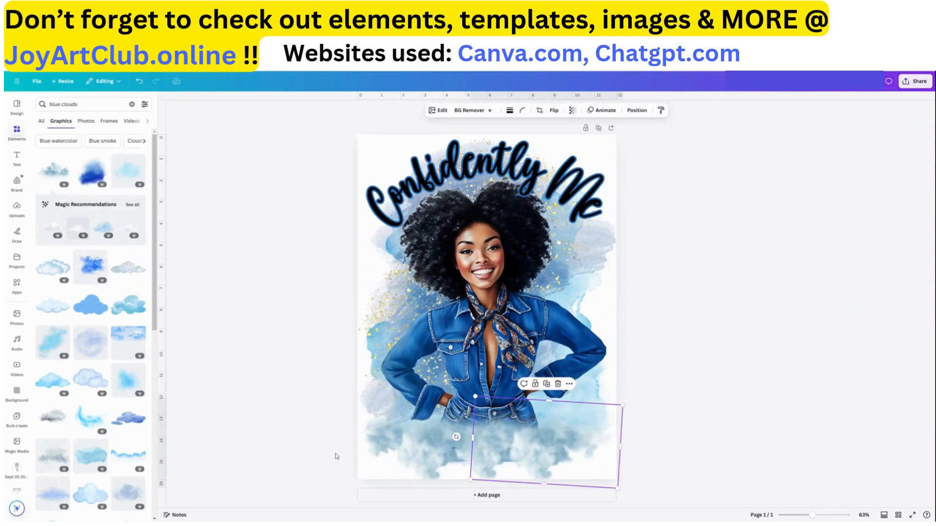
Select all the clouds together, then resize, rotate and reposition the group along the bottom edge
left_click_drag(335, 453, 419, 469)
left_click(322, 468)
left_click_drag(326, 471, 608, 472)
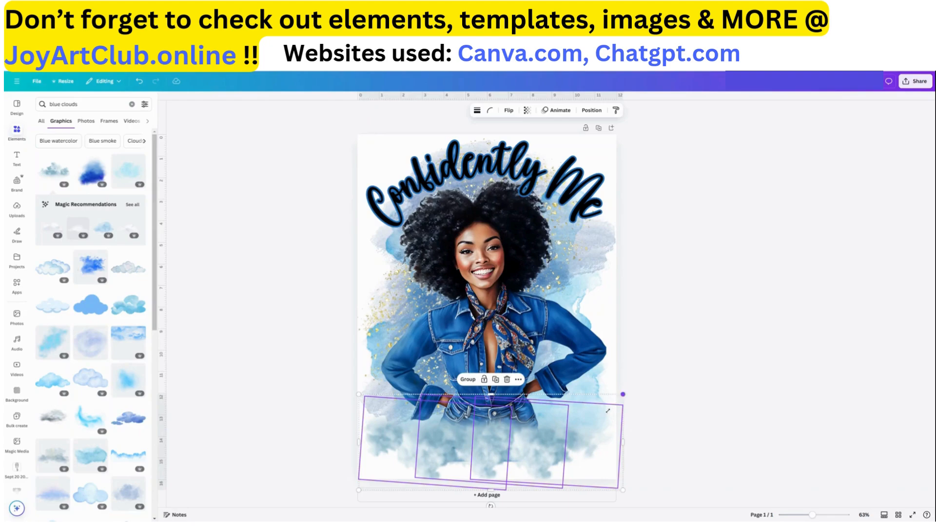
left_click_drag(621, 395, 590, 406)
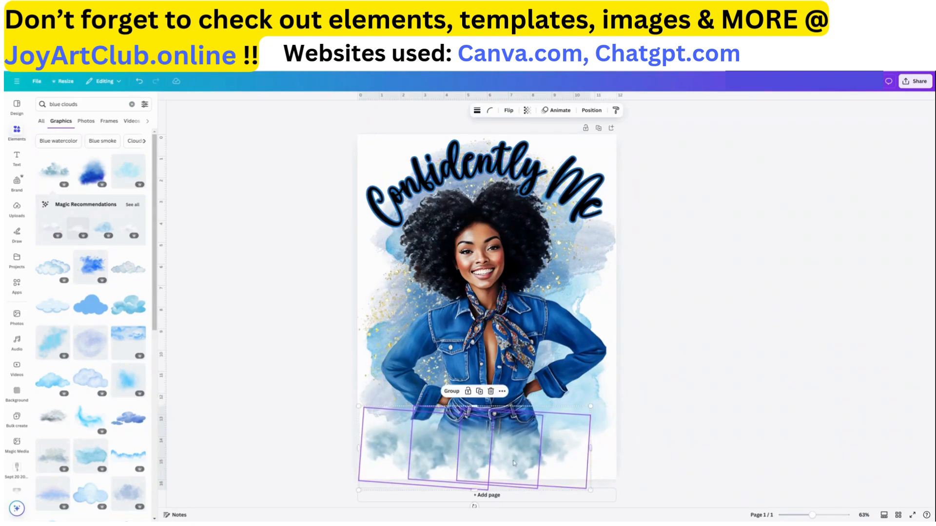
left_click_drag(513, 463, 527, 453)
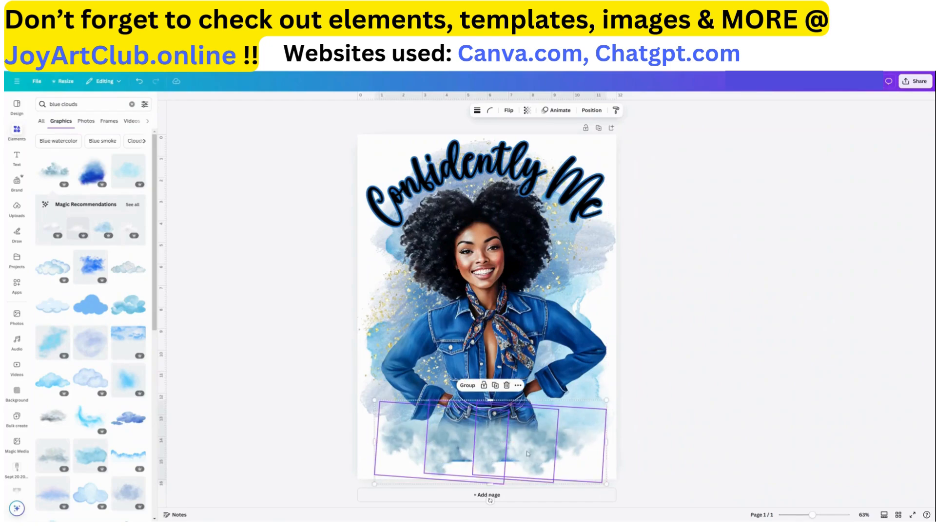
left_click_drag(490, 500, 490, 412)
left_click_drag(520, 448, 509, 458)
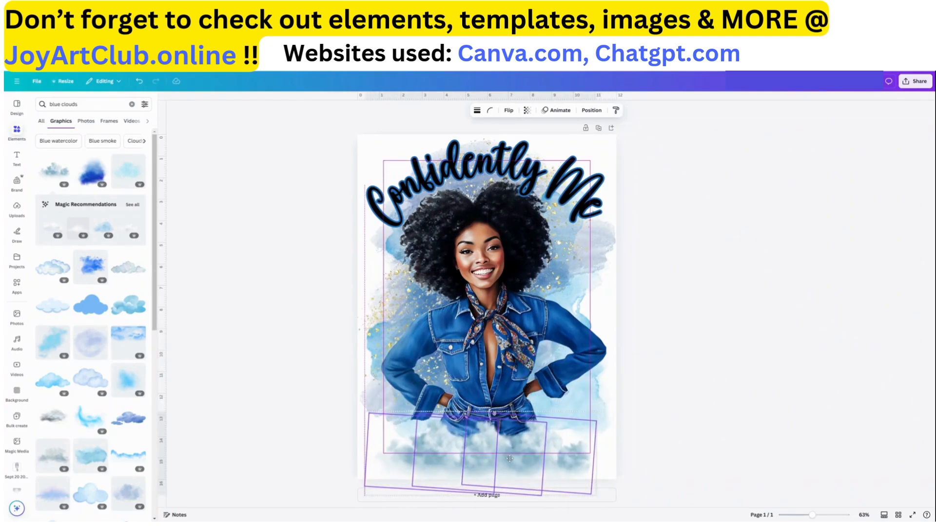
left_click_drag(509, 458, 510, 459)
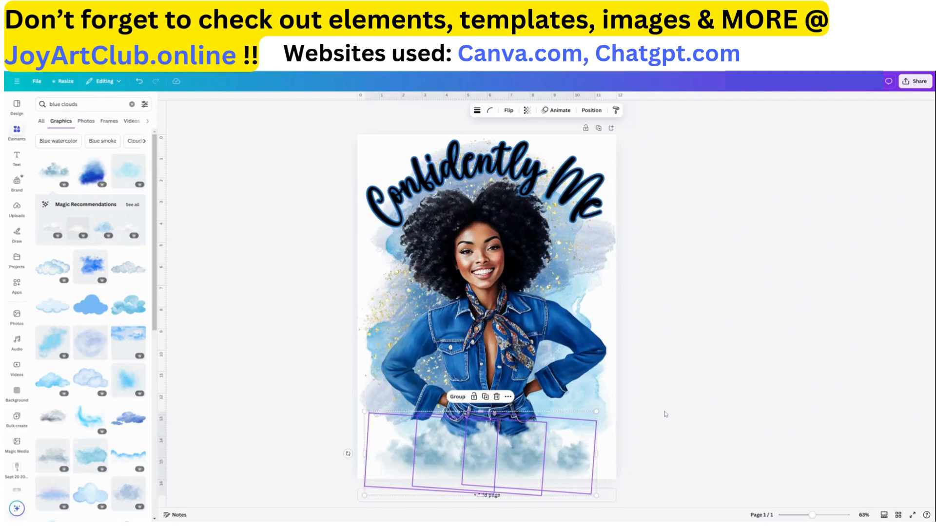
left_click(668, 414)
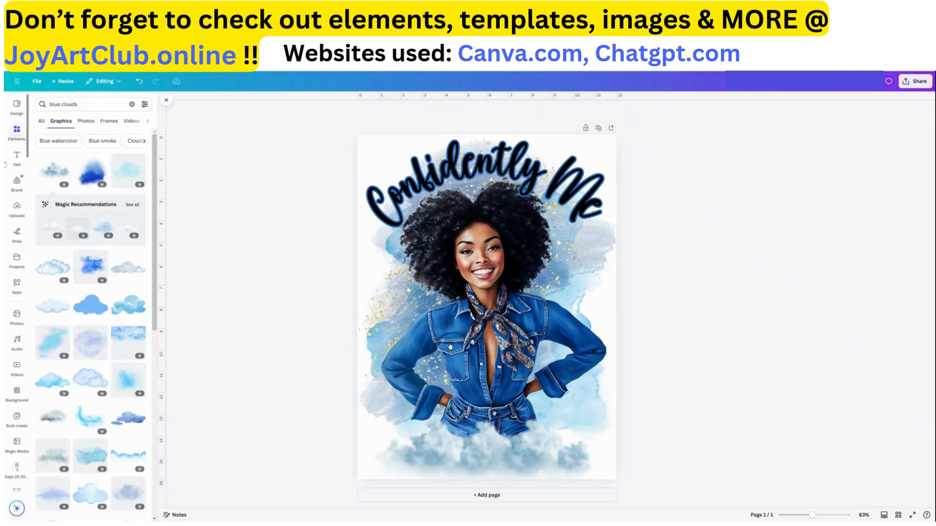
Search the elements for "gold star" and show all graphic results
left_click(20, 131)
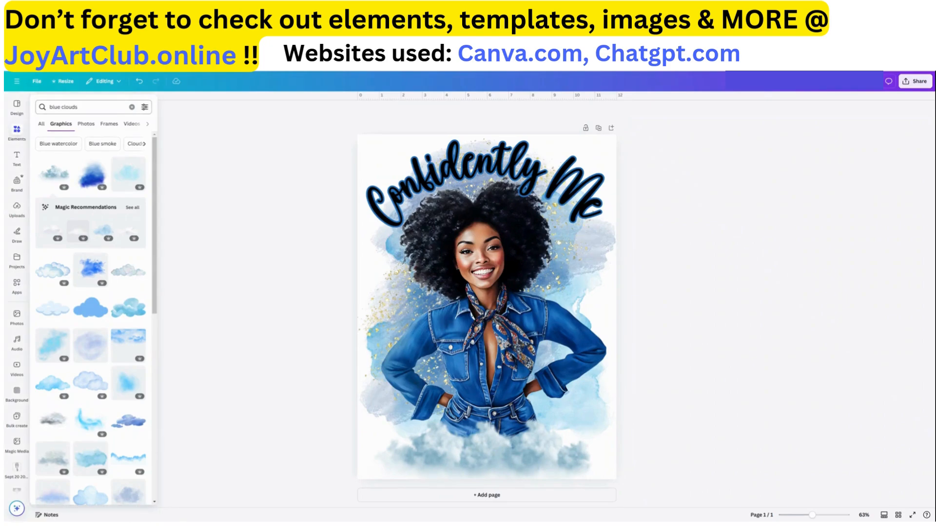
left_click(132, 107)
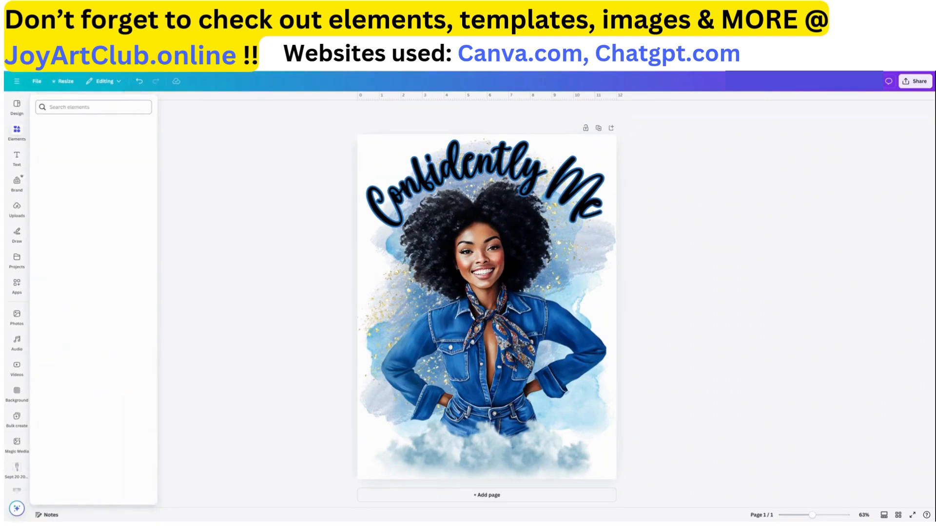
type("gold star")
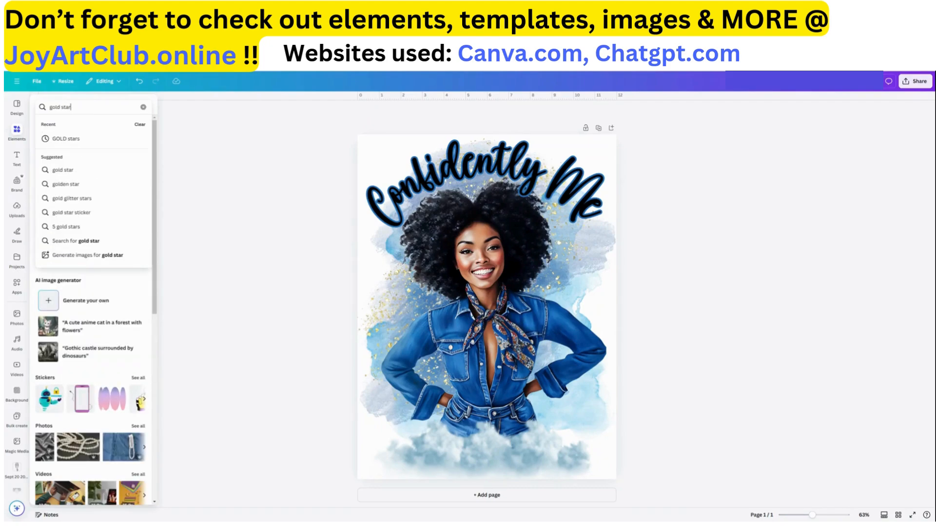
key("Return")
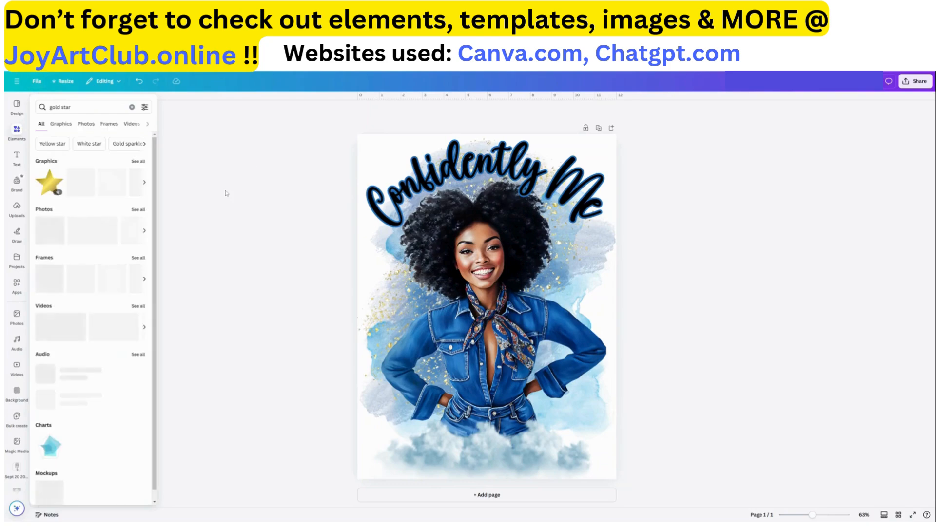
left_click(138, 162)
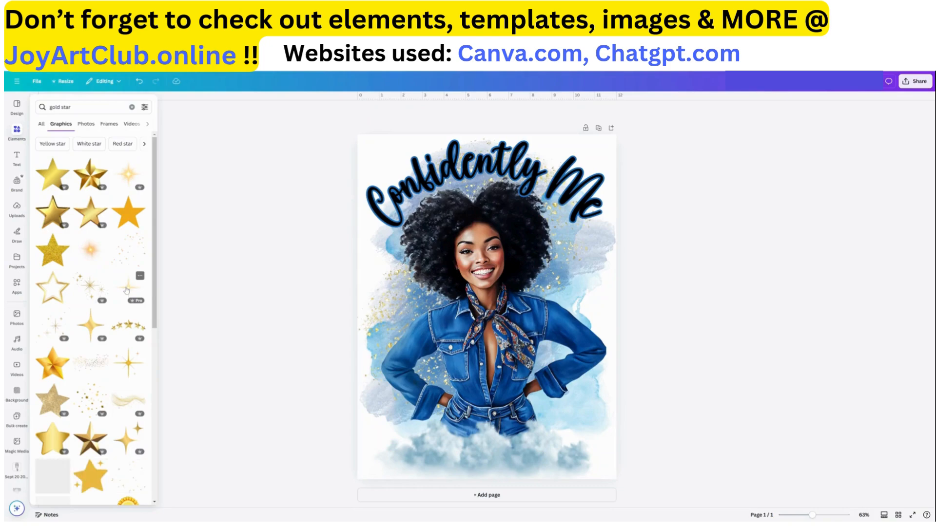
Add a golden sparkle star graphic and move it to the lower left near the woman's hip
left_click(126, 291)
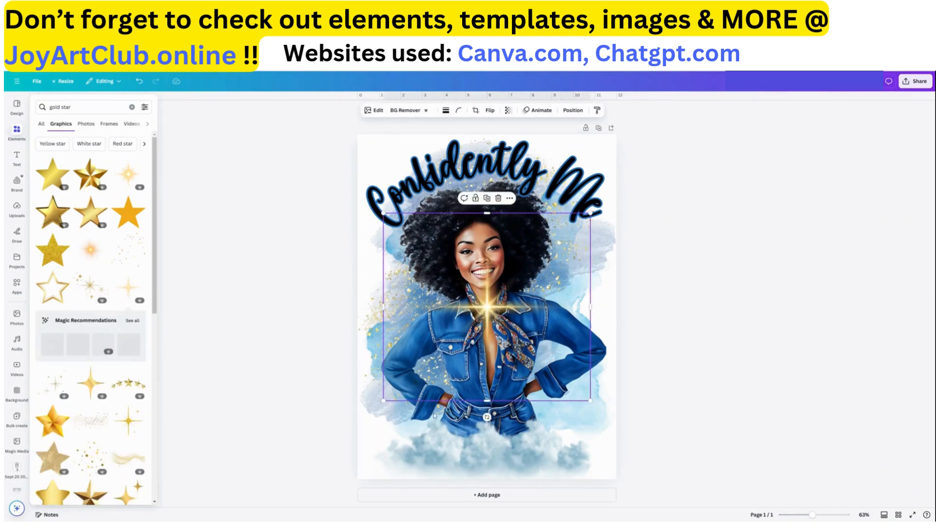
left_click_drag(524, 325, 492, 426)
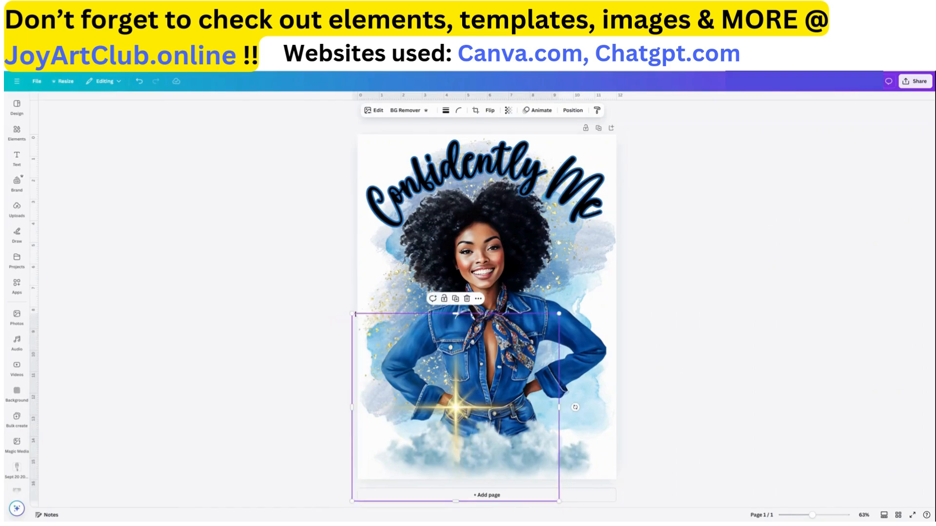
mouse_move(355, 315)
left_mouse_down()
mouse_move(257, 229)
mouse_move(345, 308)
left_mouse_up()
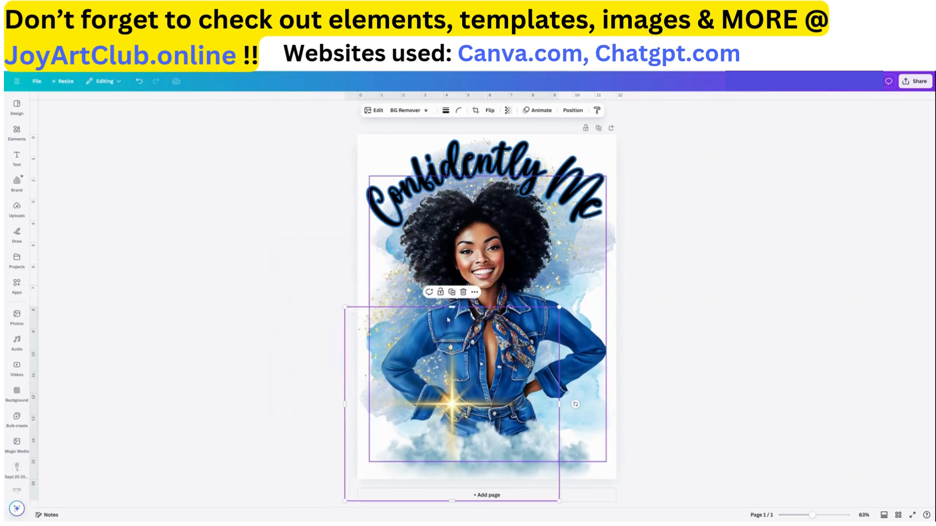
Duplicate the sparkle, shrink the copy, rotate it and place it at the lower right
left_click(451, 291)
left_click_drag(478, 423, 575, 429)
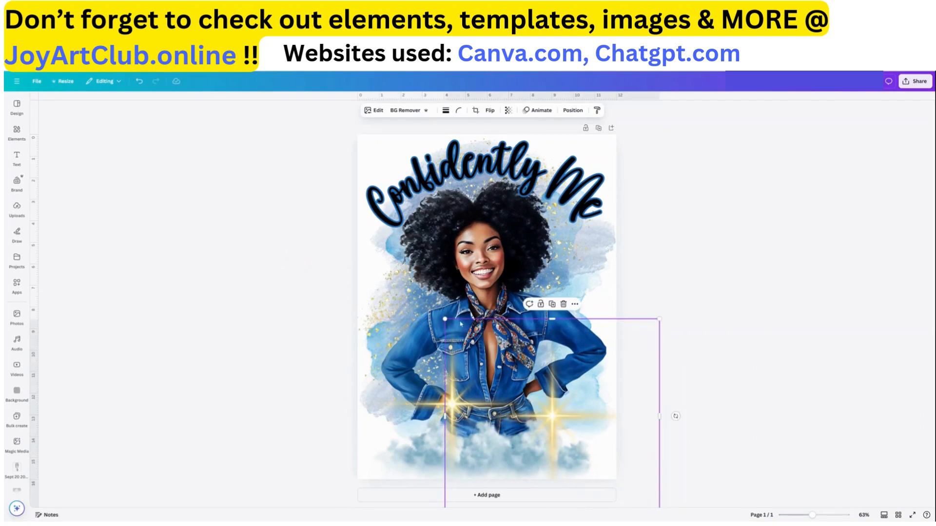
left_click_drag(444, 319, 496, 365)
left_click_drag(581, 441, 574, 422)
left_click_drag(669, 420, 624, 461)
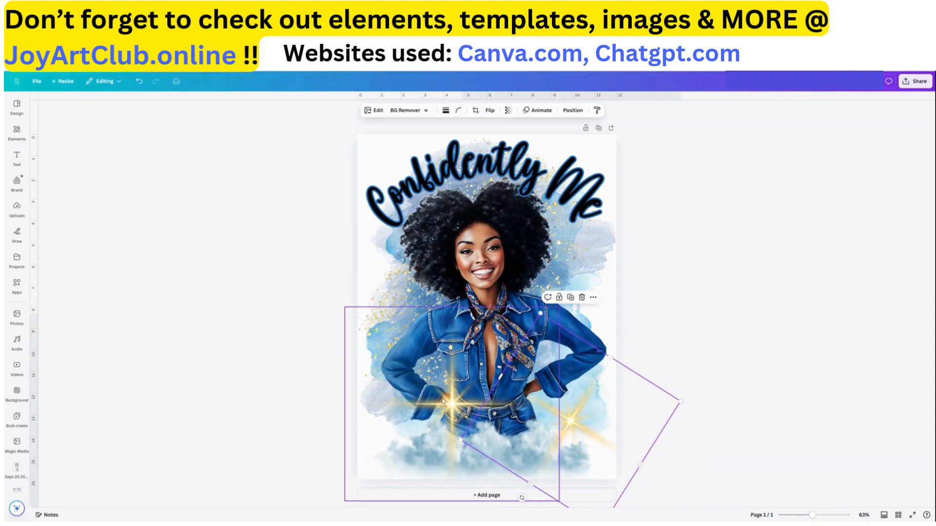
Rotate the left sparkle so it tilts toward the centre
left_click(443, 401)
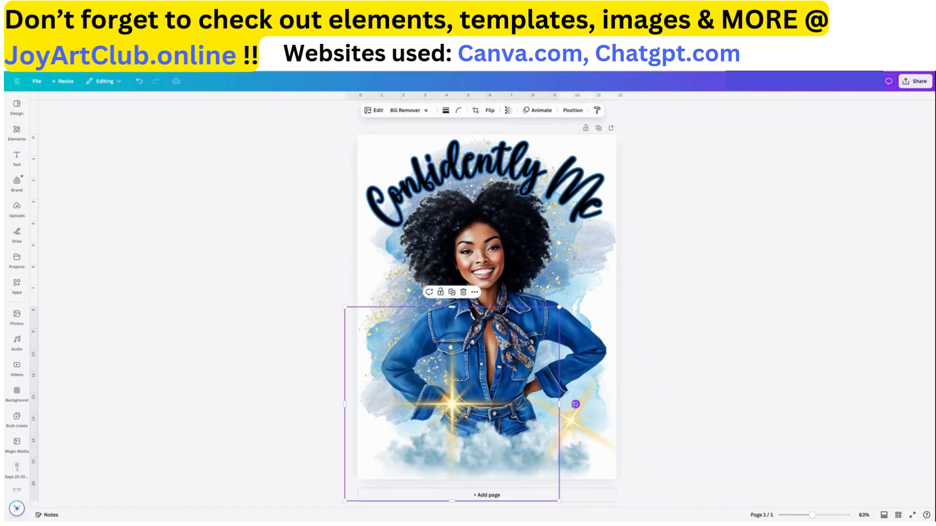
left_click_drag(575, 404, 437, 411)
Try adjusting the transparency of the curved quote text
left_click(596, 199)
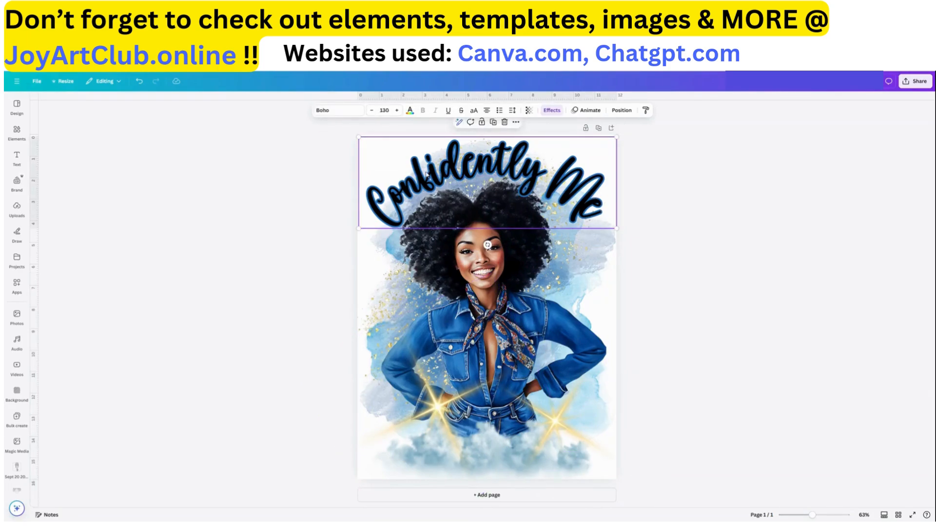
left_click(528, 111)
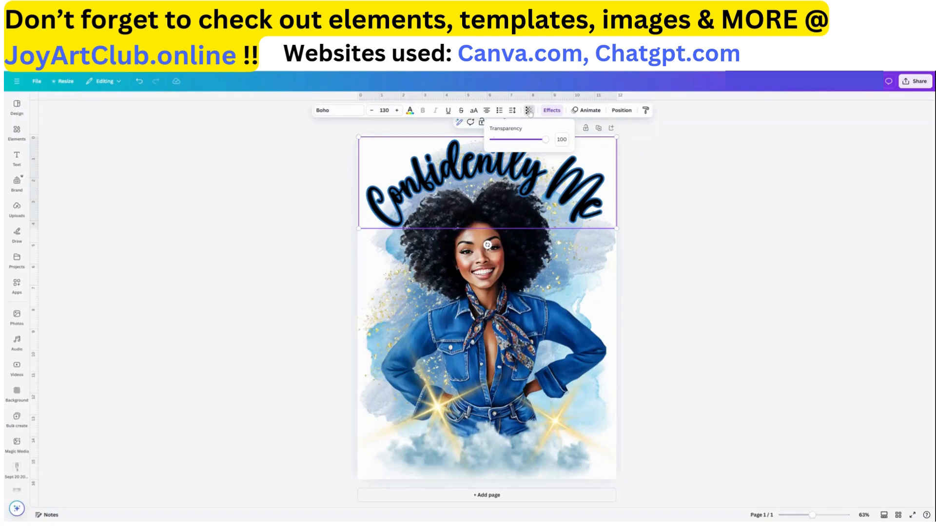
left_click(297, 253)
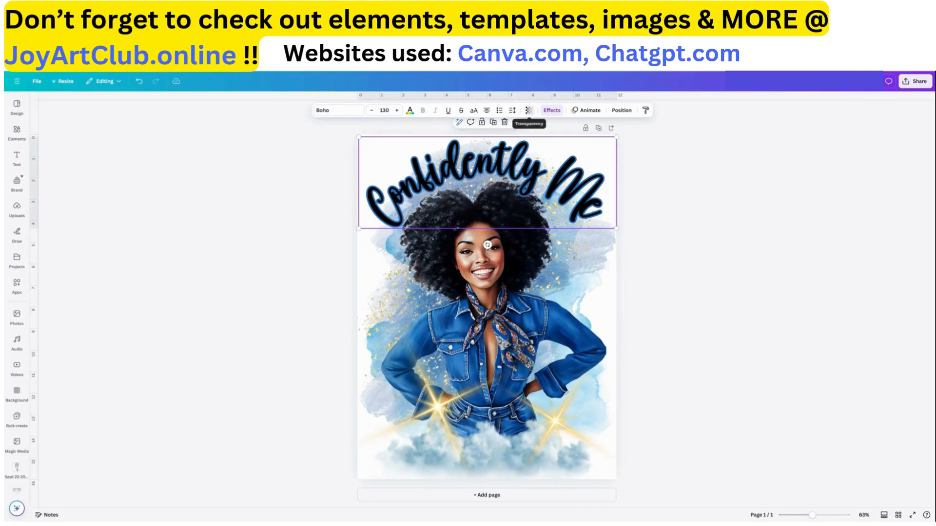
left_click(530, 113)
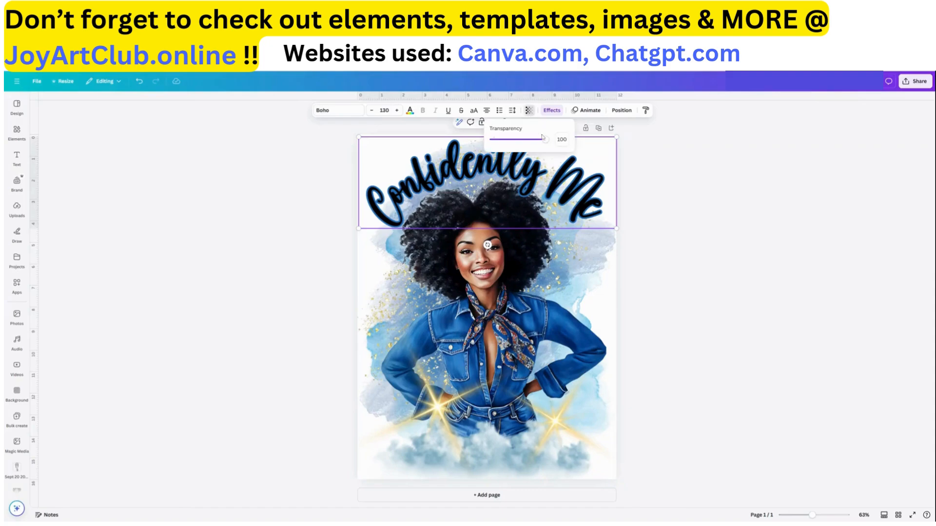
mouse_move(543, 138)
left_mouse_down()
mouse_move(520, 144)
mouse_move(549, 148)
left_mouse_up()
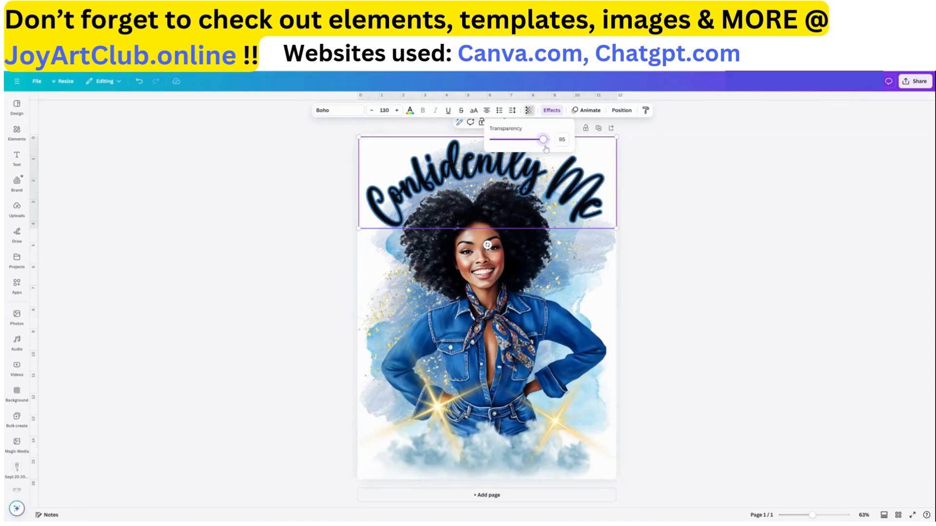
double_click(583, 191)
left_click(687, 208)
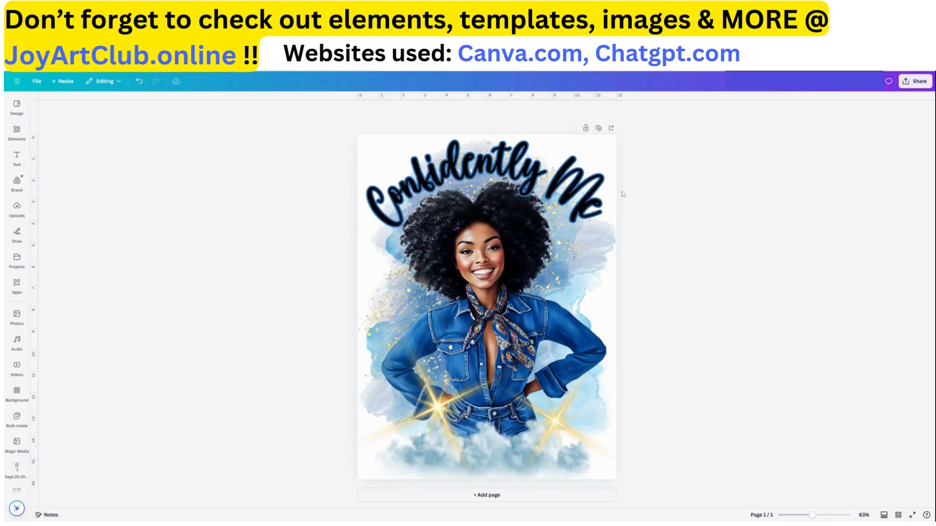
Try several gold and grey text colours on the curved quote, ending on a dark black shade
left_click(564, 181)
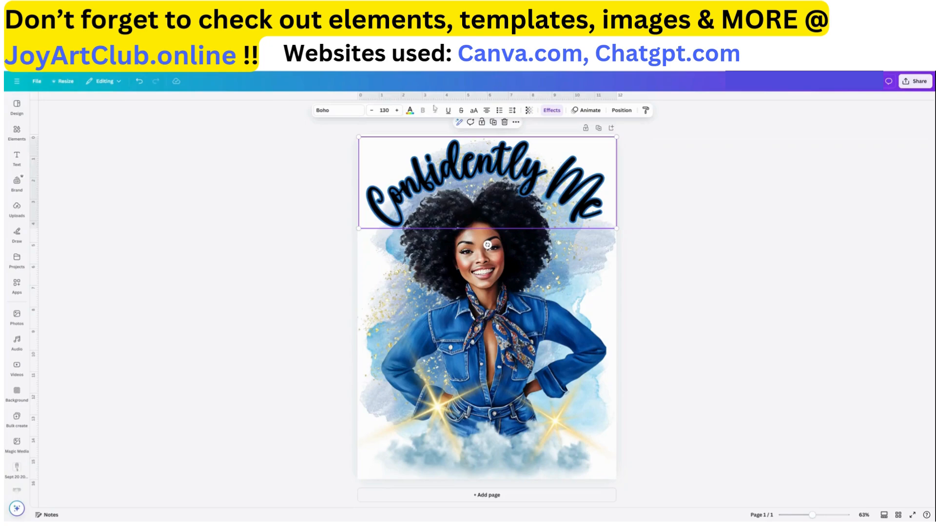
left_click(411, 111)
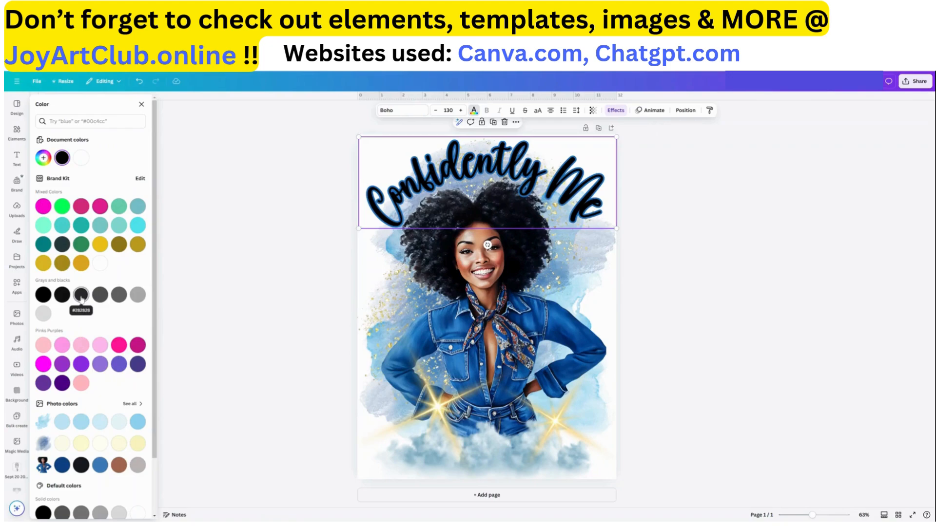
left_click(81, 296)
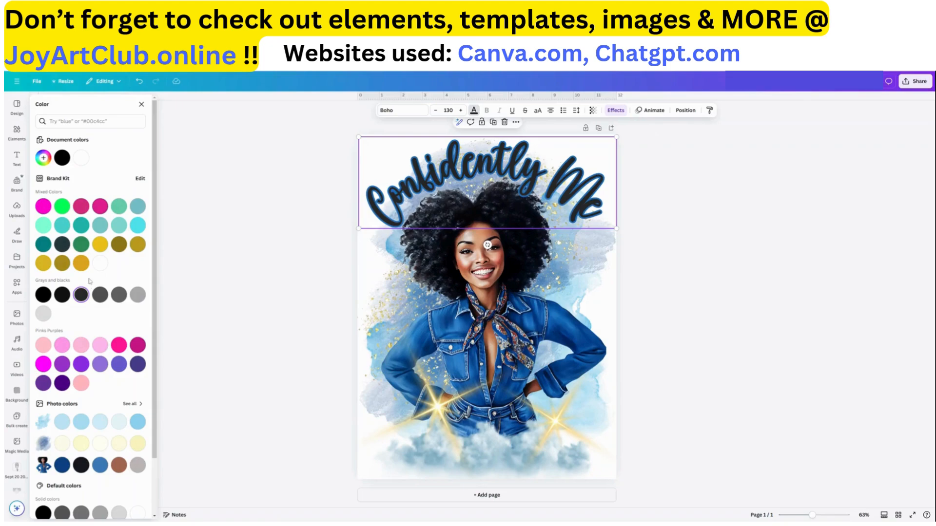
left_click(102, 245)
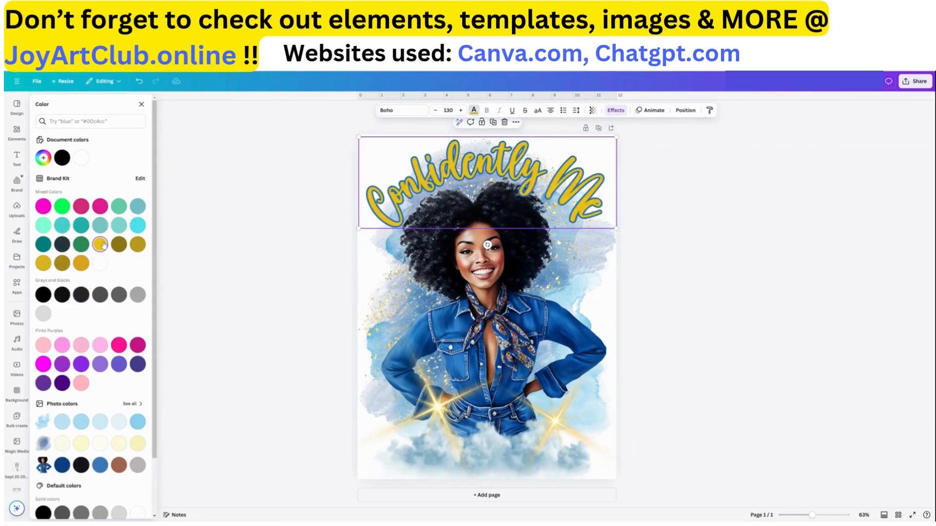
left_click(137, 244)
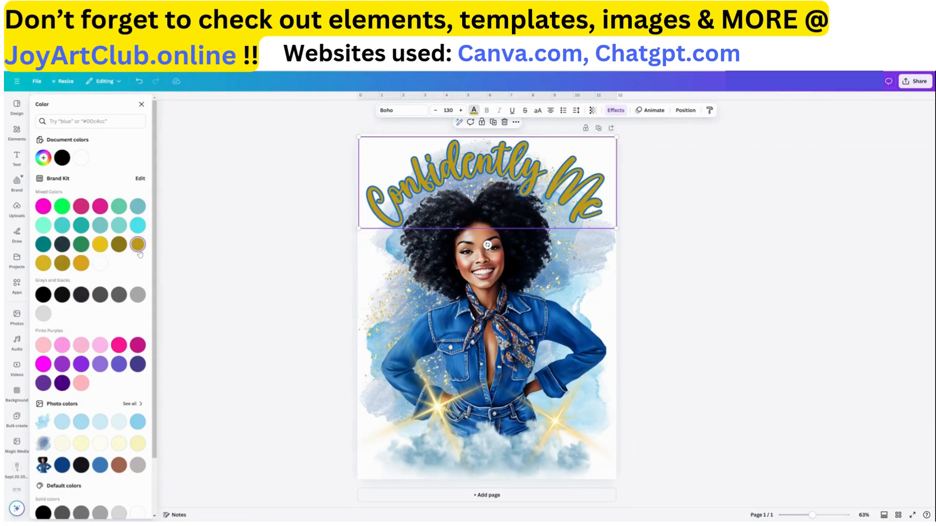
left_click(119, 245)
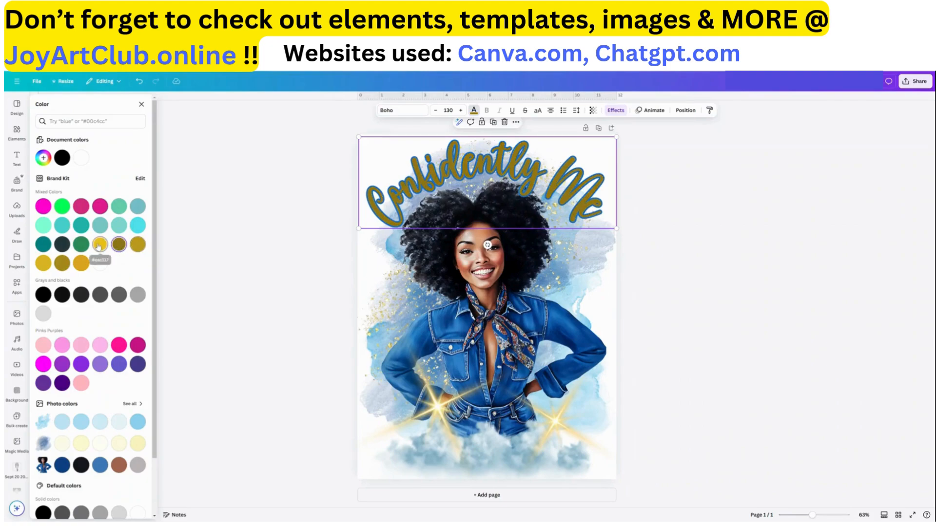
left_click(99, 244)
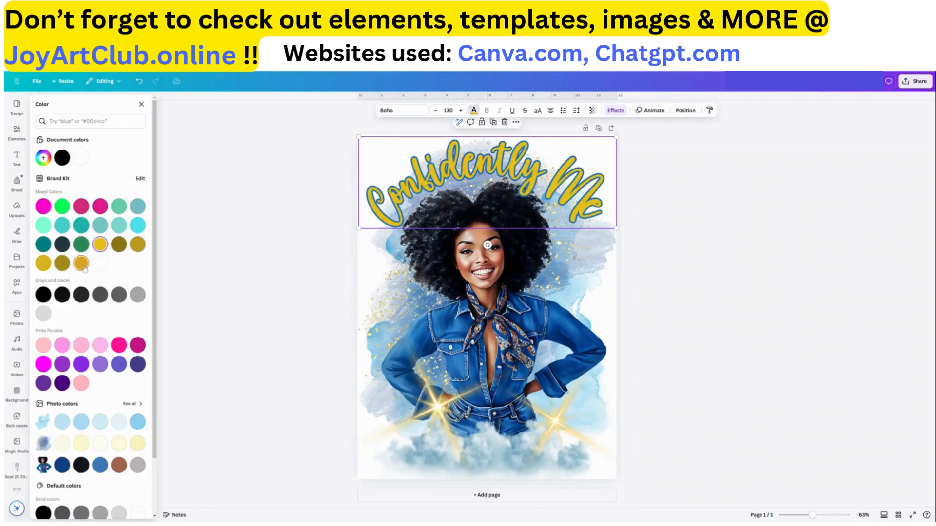
left_click(81, 263)
left_click(42, 264)
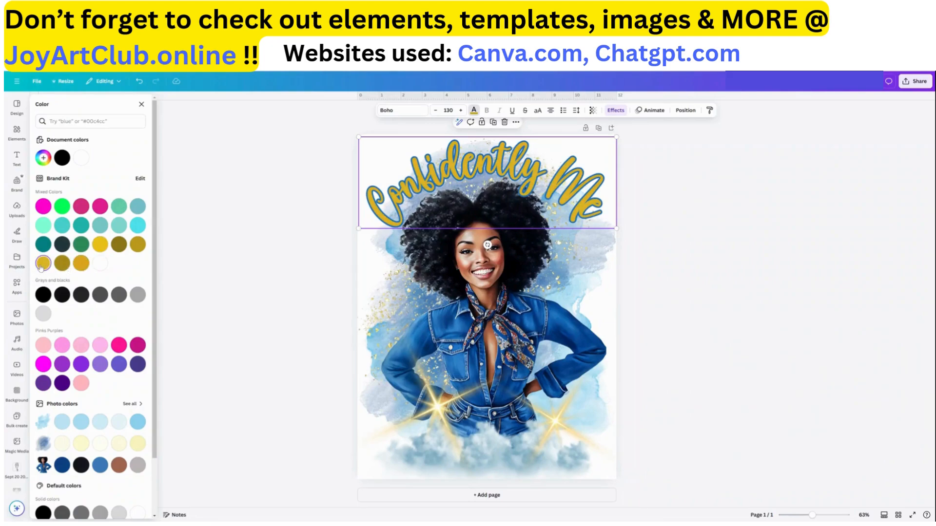
left_click(81, 295)
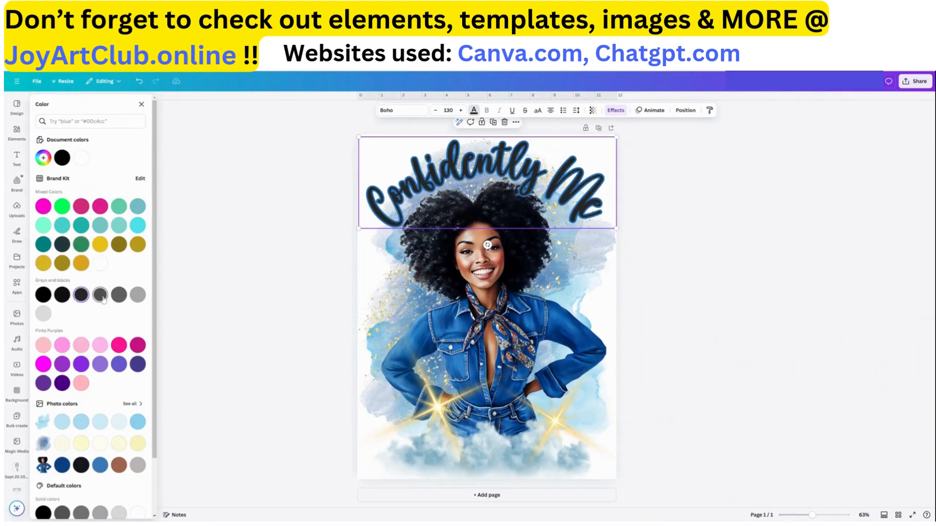
left_click(101, 296)
left_click(81, 295)
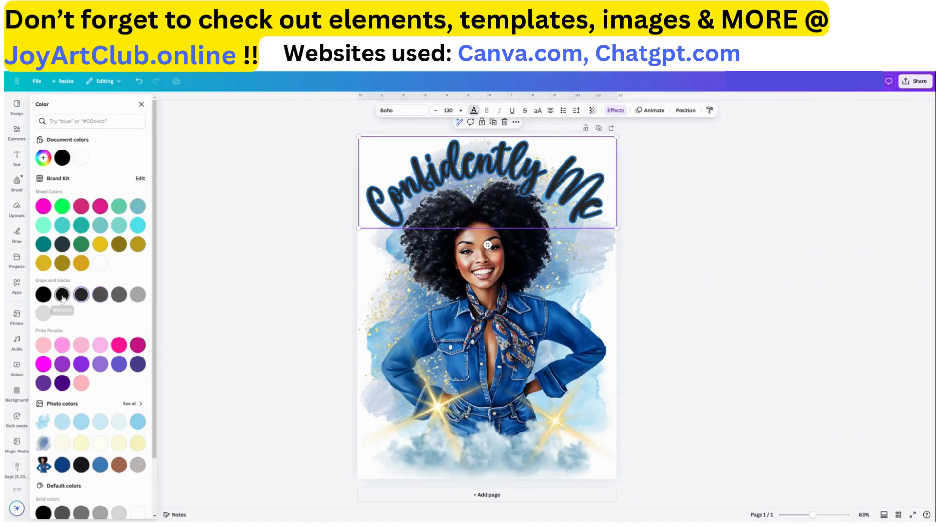
left_click(62, 295)
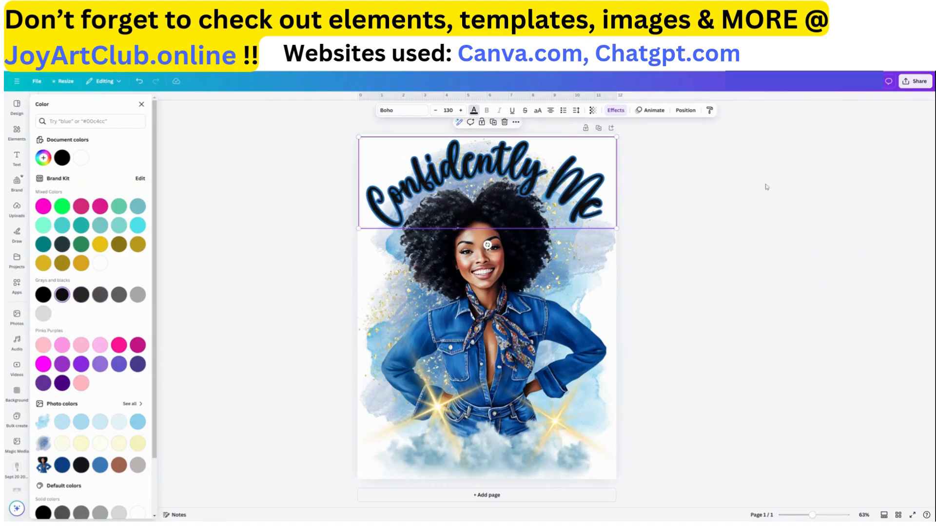
Open the download options and raise the PNG size multiplier to 3.125
left_click(712, 356)
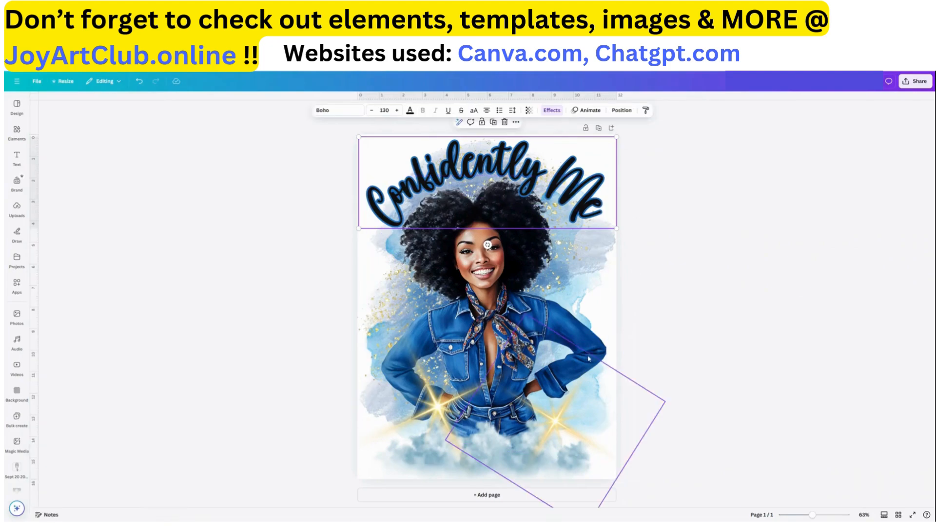
left_click(587, 343)
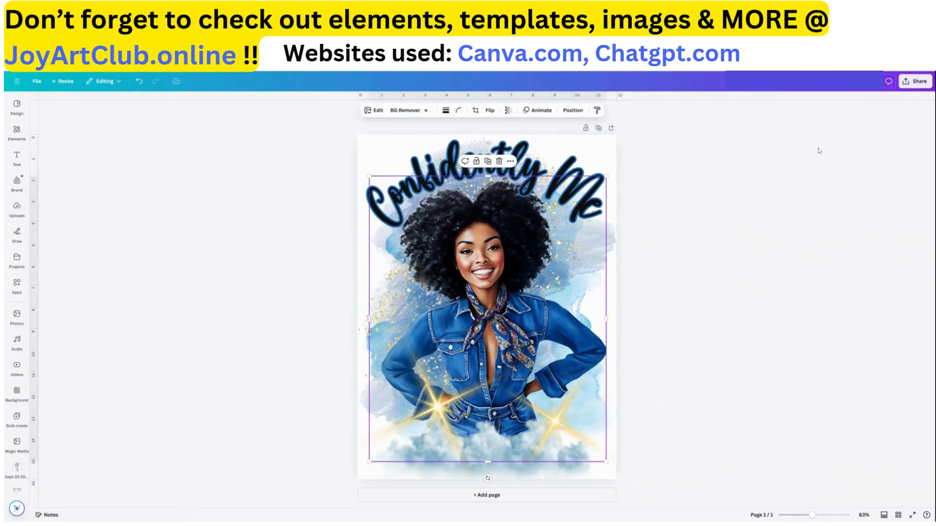
left_click(706, 189)
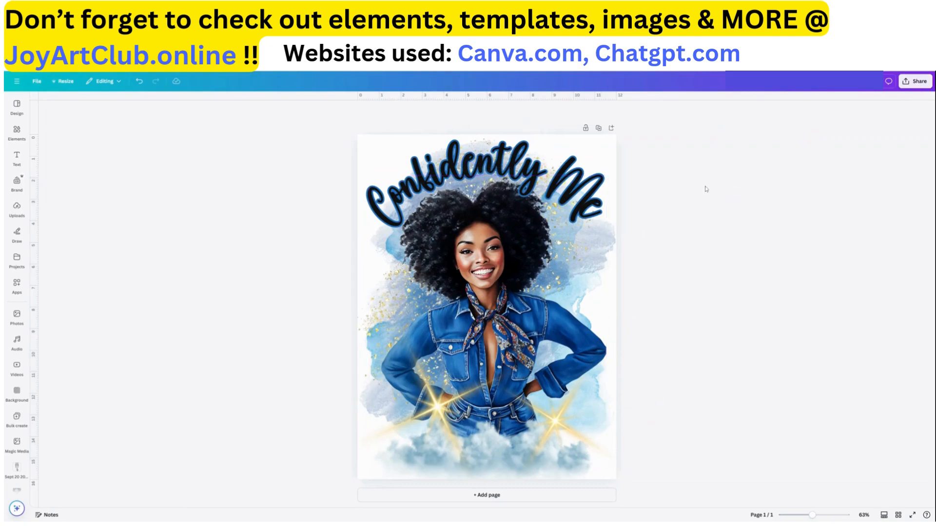
left_click(916, 81)
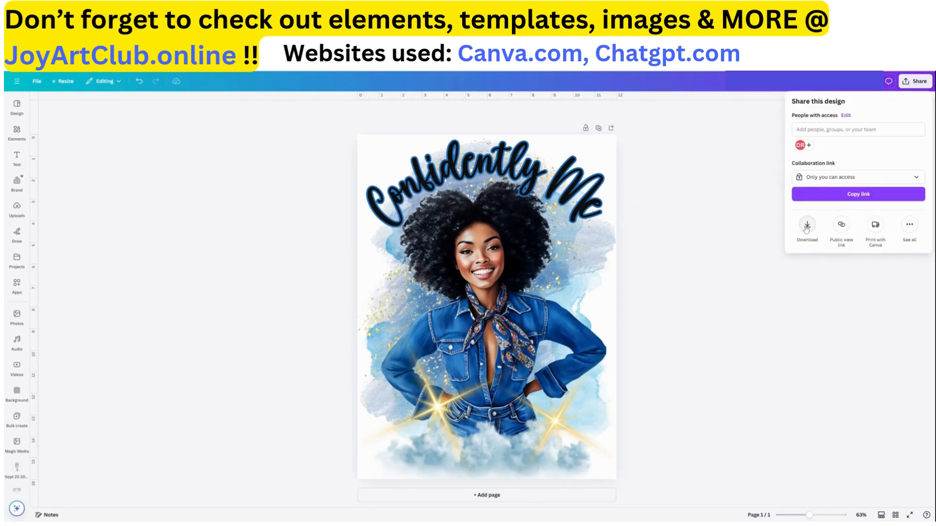
left_click(807, 227)
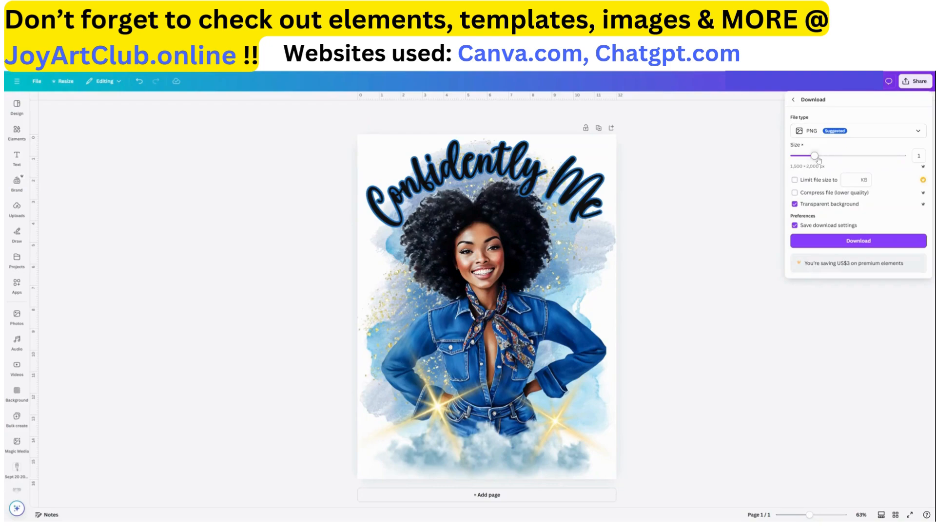
left_click_drag(816, 157, 907, 158)
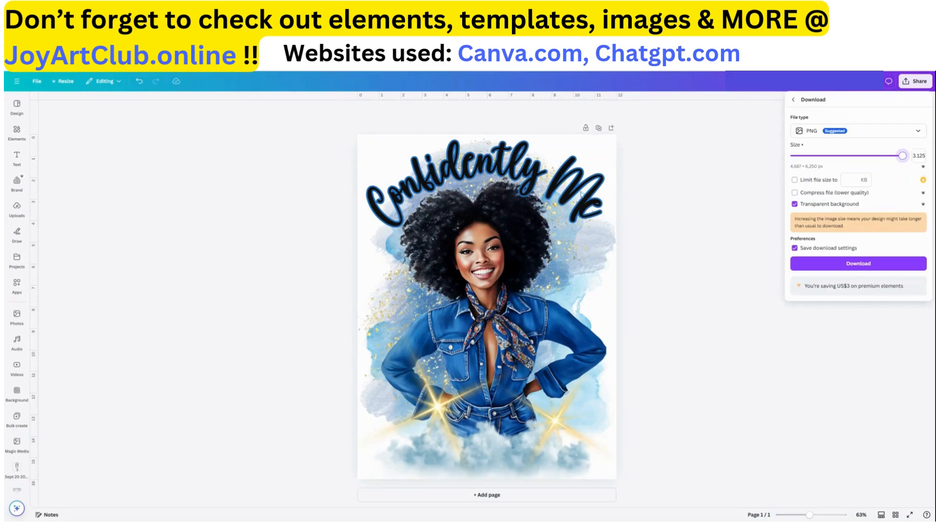
left_click(676, 223)
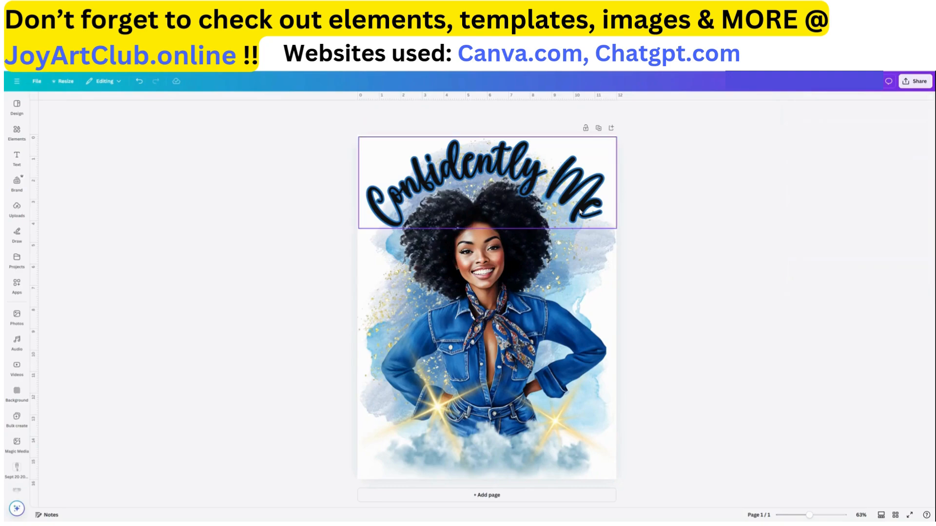
Move both gold sparkles higher so they sit beside the woman's hands at her hips
left_click(415, 470)
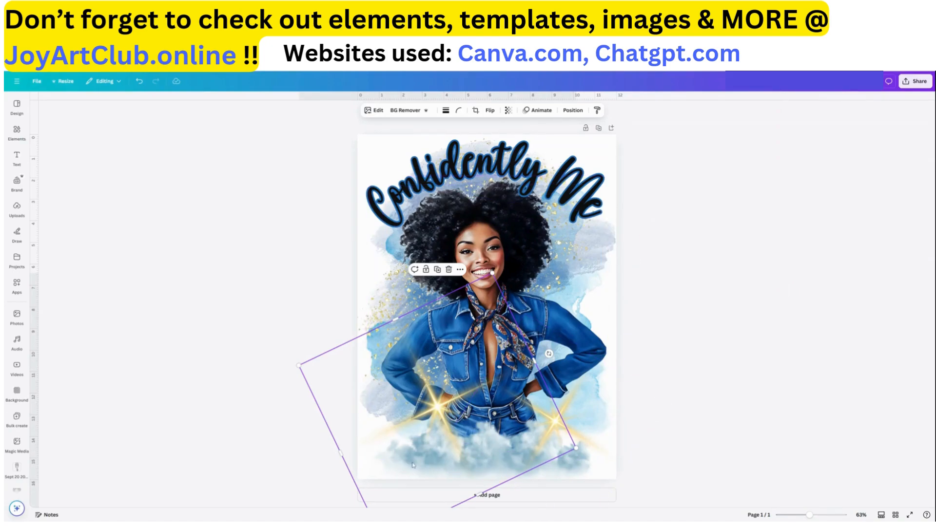
left_click(379, 112)
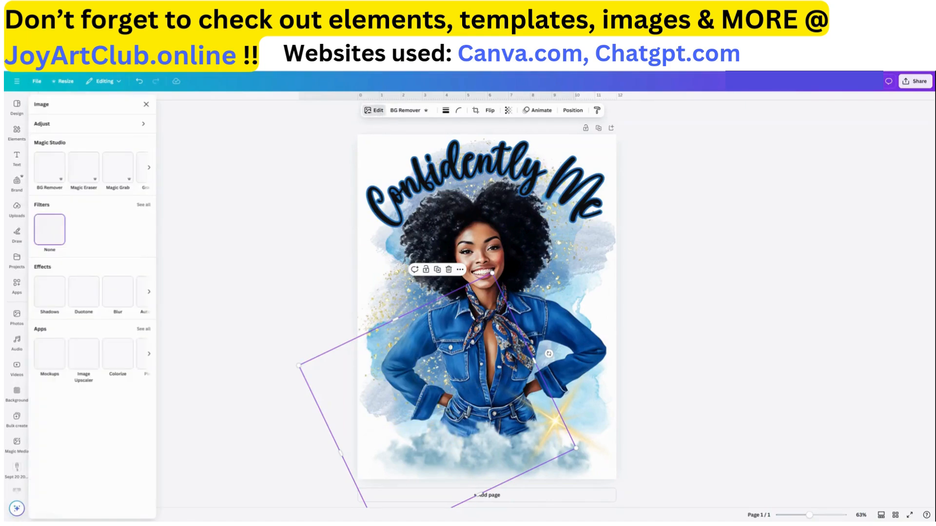
left_click(379, 112)
left_click(378, 111)
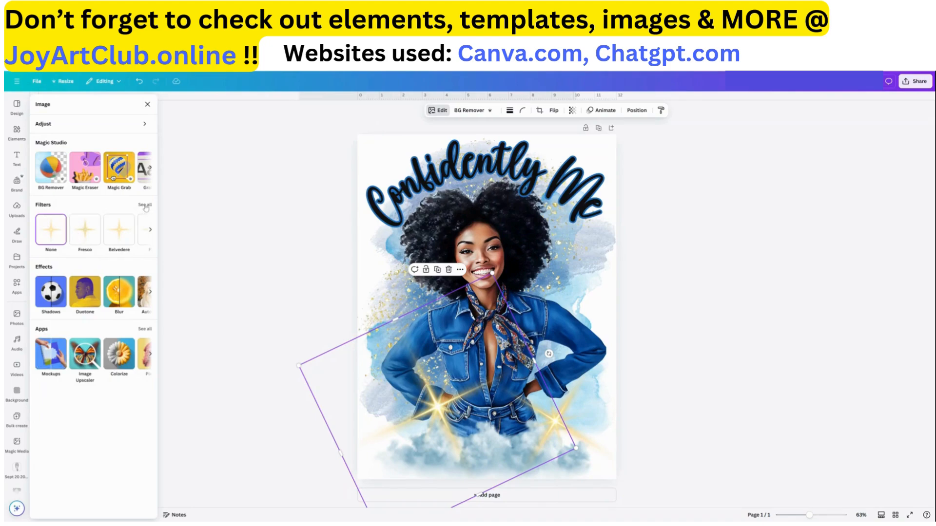
left_click(291, 292)
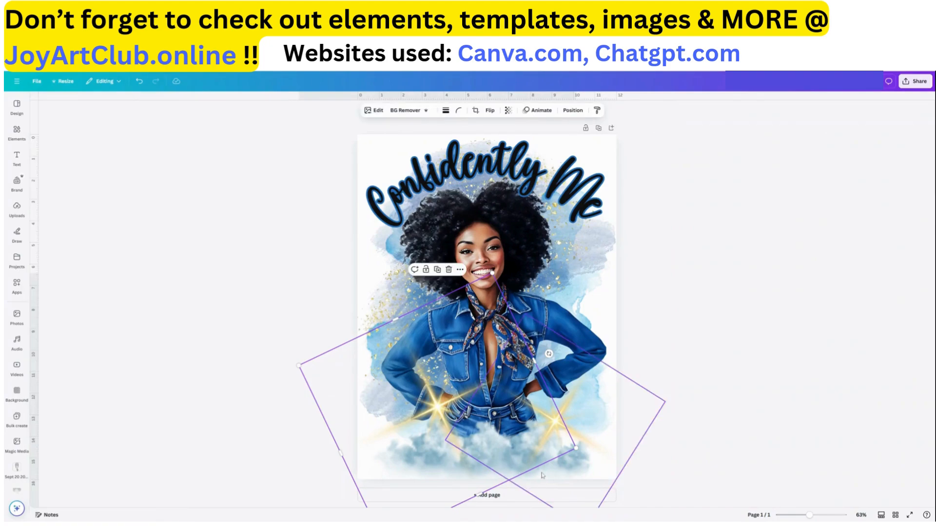
left_click_drag(590, 433, 606, 382)
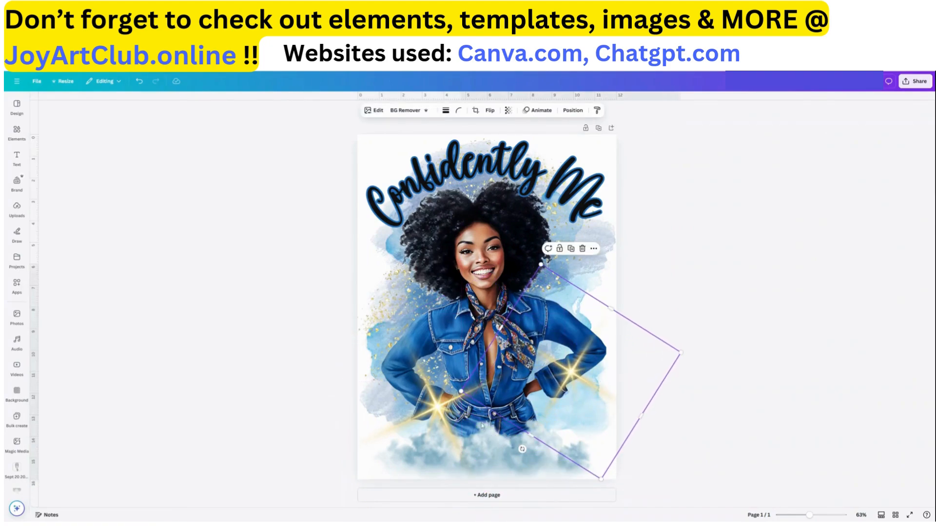
left_click_drag(481, 425, 470, 374)
Compare filters on the bottom clouds and apply the Luna filter to the right and left clouds
left_click(565, 472)
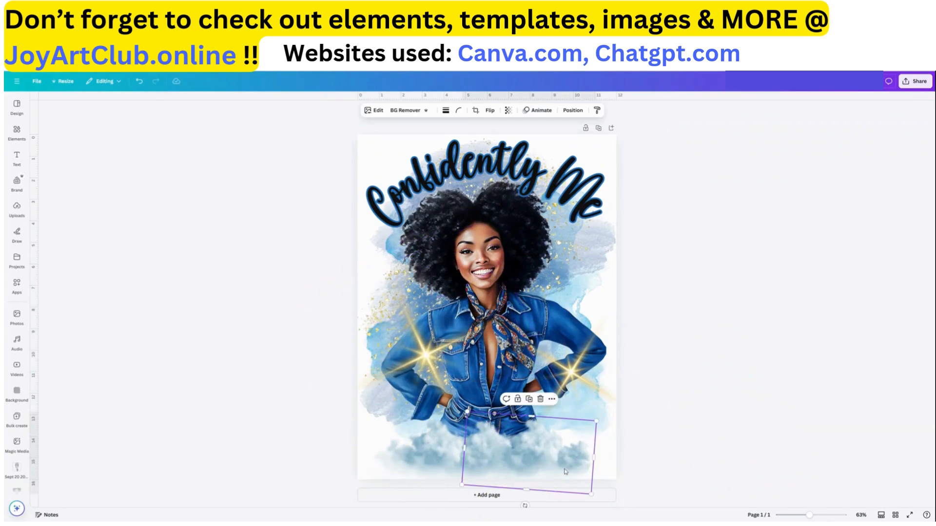
left_click(375, 110)
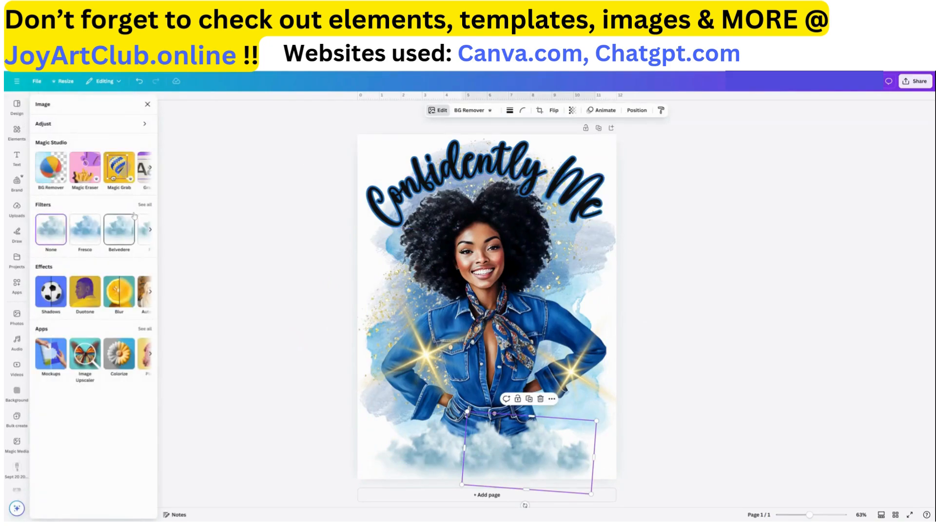
left_click(145, 205)
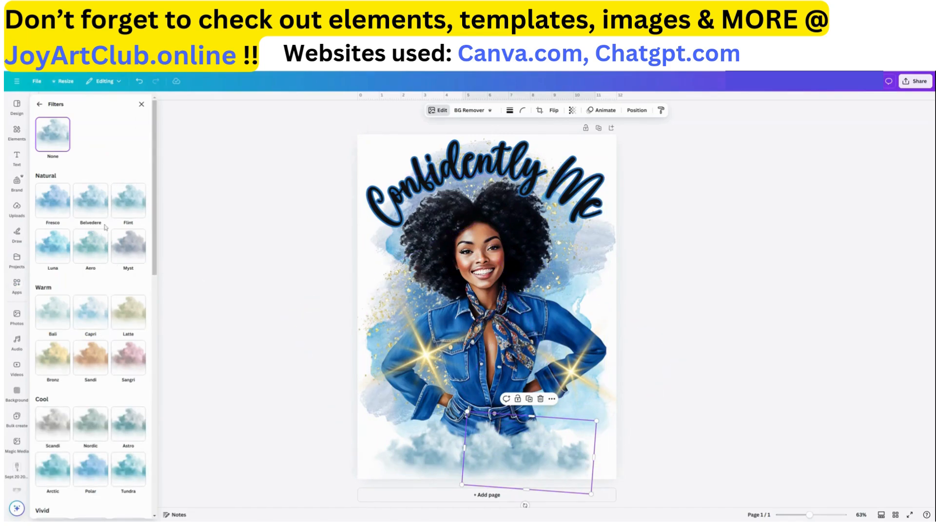
left_click(128, 205)
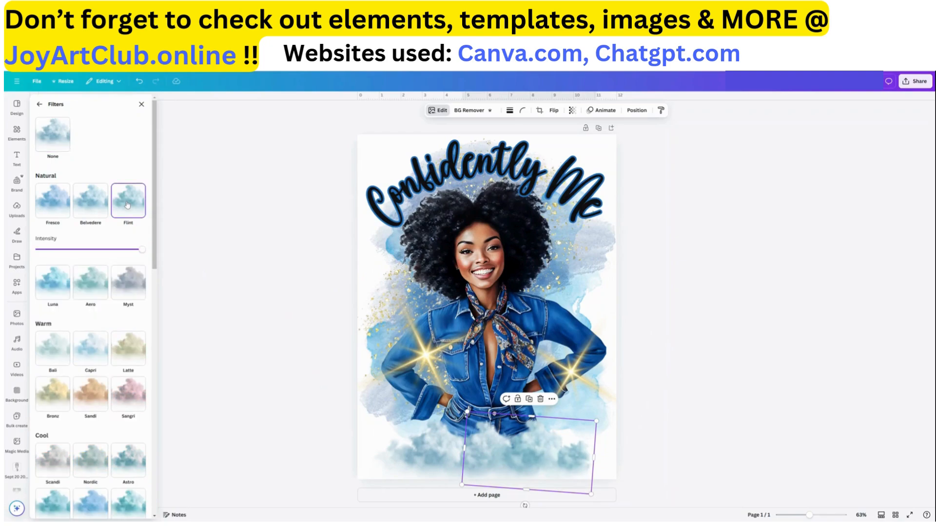
left_click(88, 210)
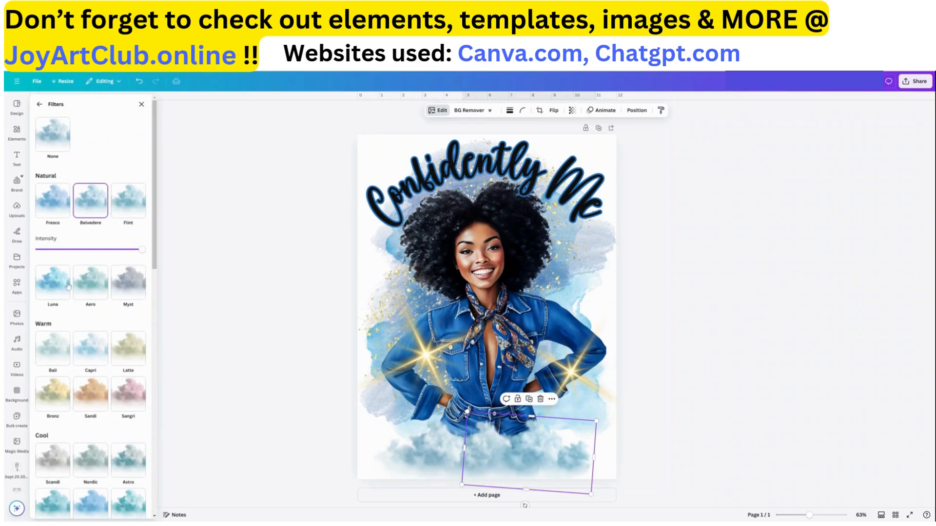
left_click(90, 287)
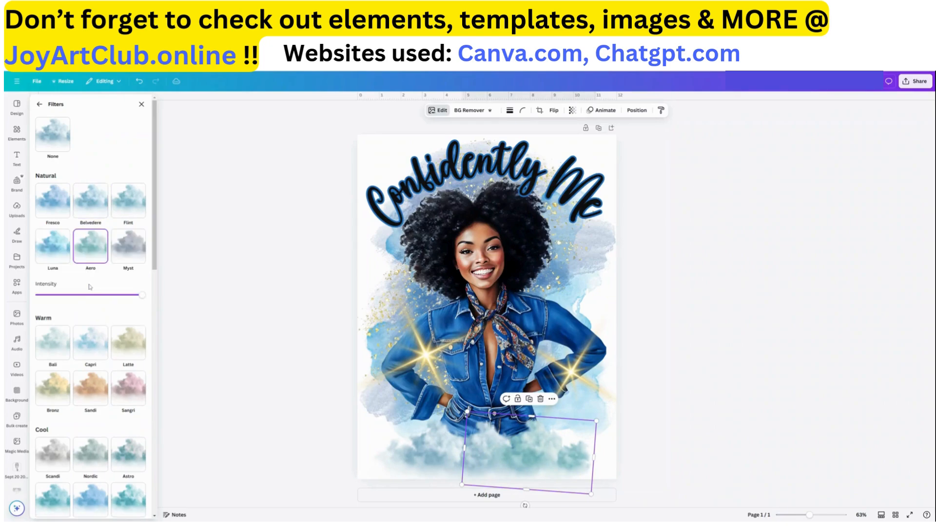
left_click(50, 257)
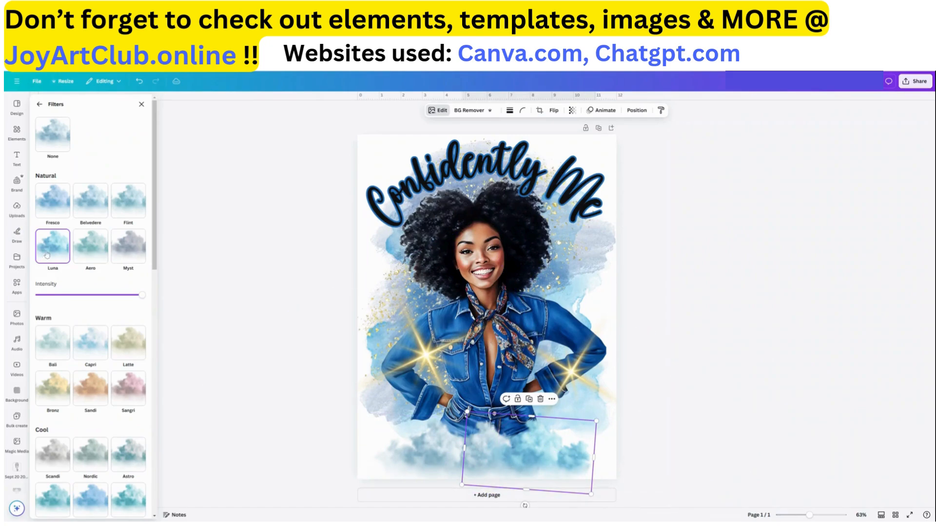
left_click(447, 469)
left_click(50, 259)
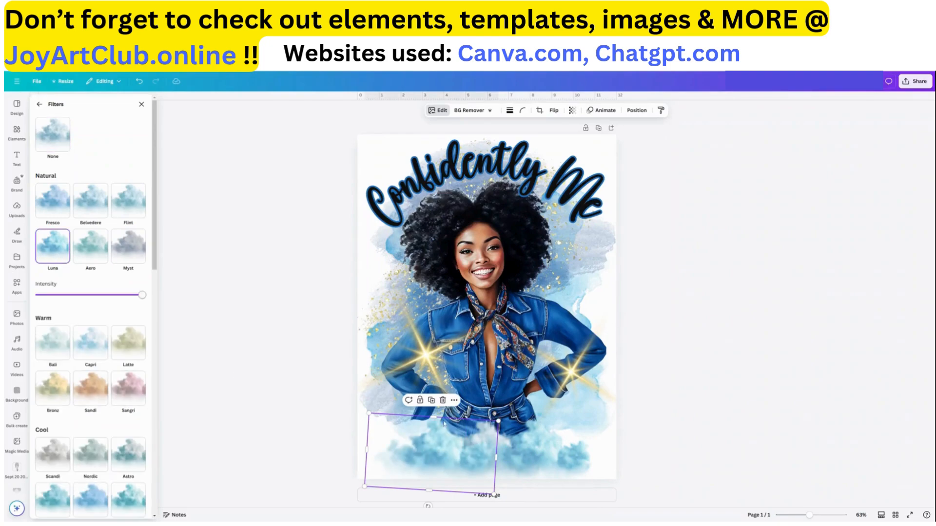
Shift a cloud toward the lower right, apply Luna to the middle cloud and nudge it into place
left_click_drag(589, 459, 652, 452)
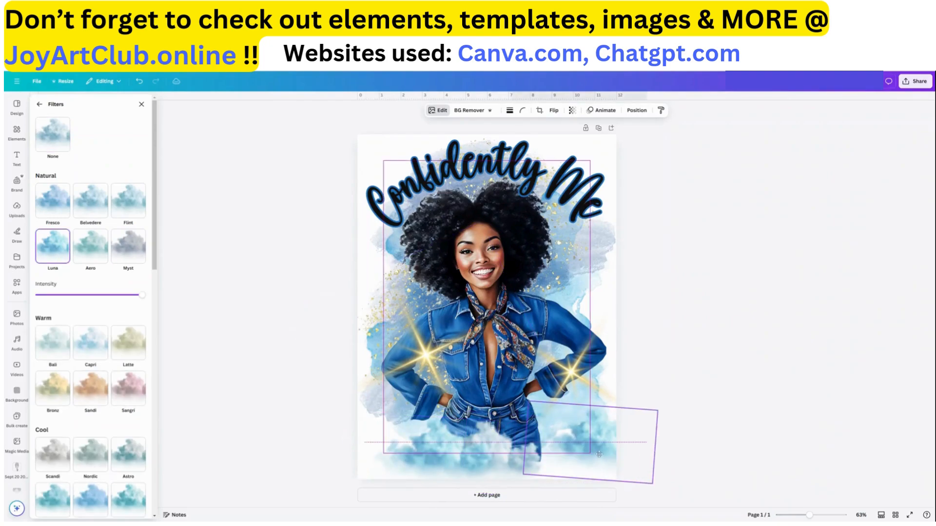
left_click(513, 469)
left_click(50, 243)
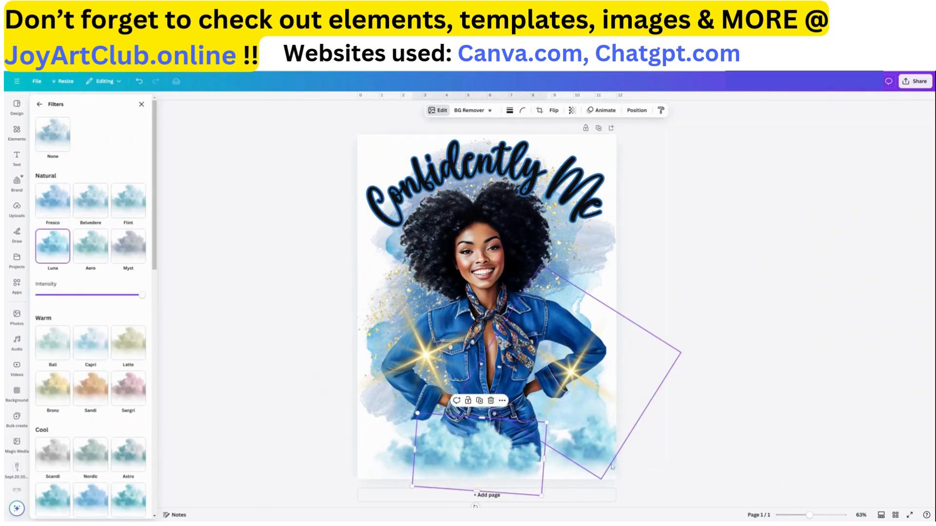
left_click_drag(576, 467, 564, 471)
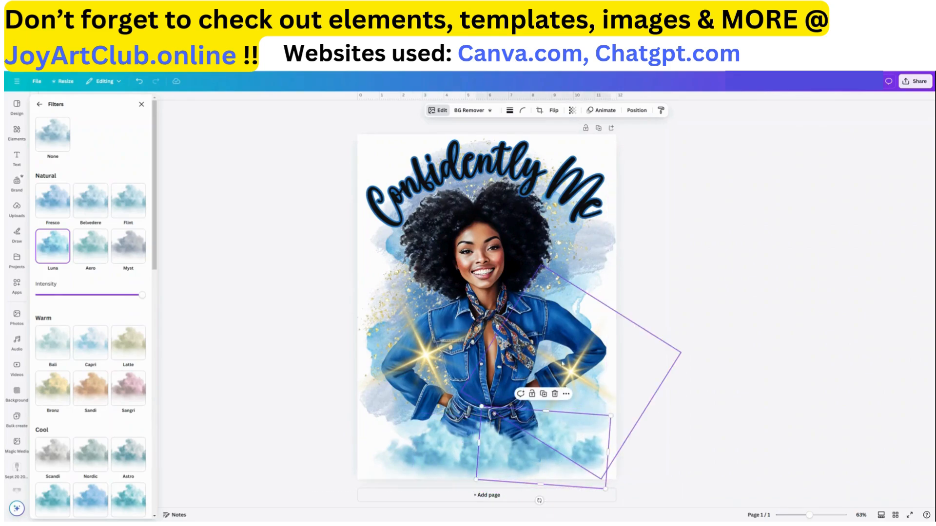
left_click(573, 429)
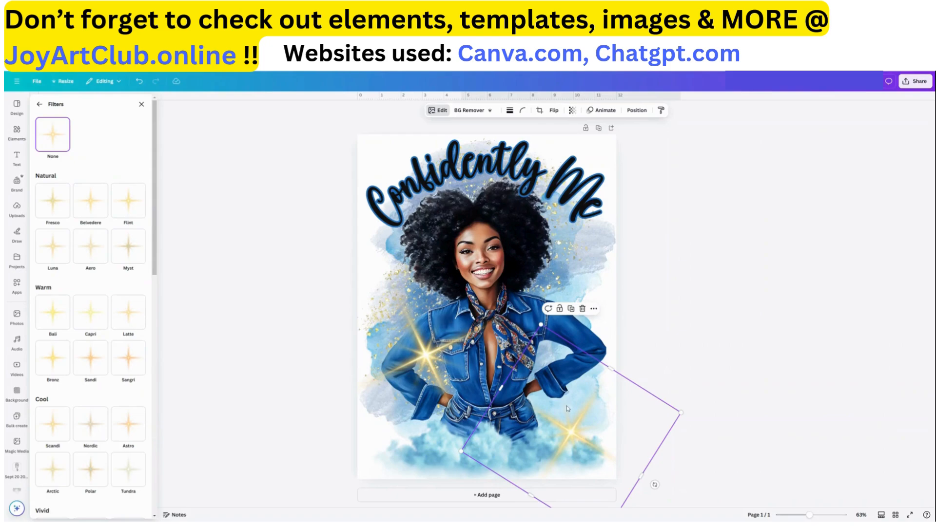
Raise the left gold sparkle beside the woman's hand and nudge the right sparkle slightly
left_click_drag(424, 356, 425, 327)
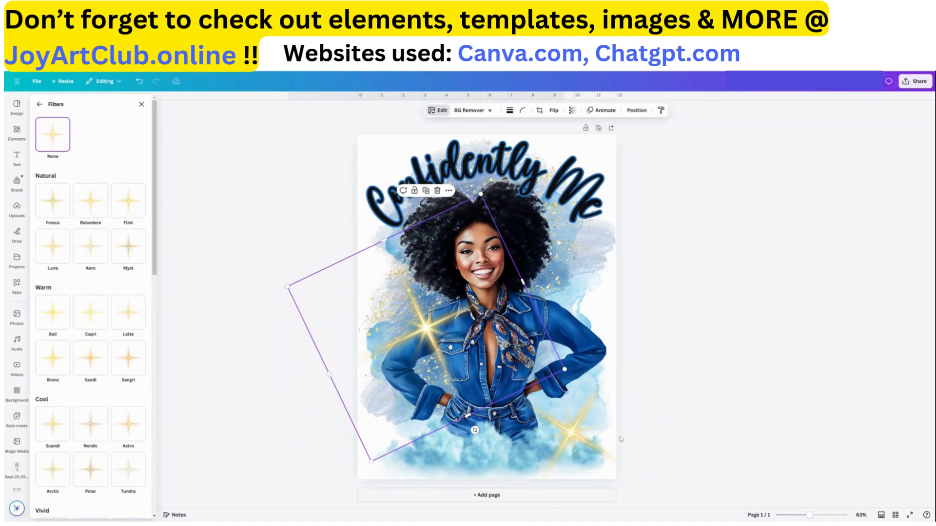
left_click(618, 433)
left_click_drag(583, 427, 582, 428)
left_click(703, 256)
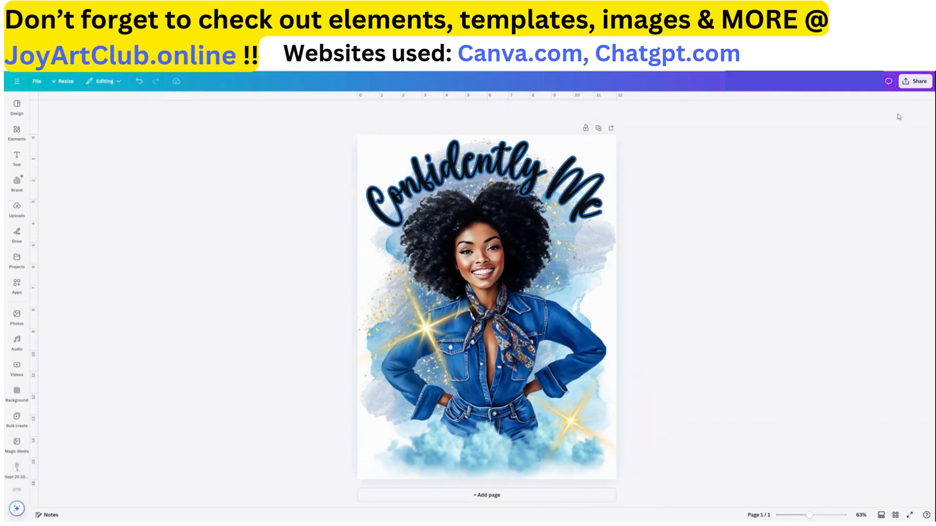
Download the design as a PNG using the saved download settings
left_click(912, 85)
left_click(813, 229)
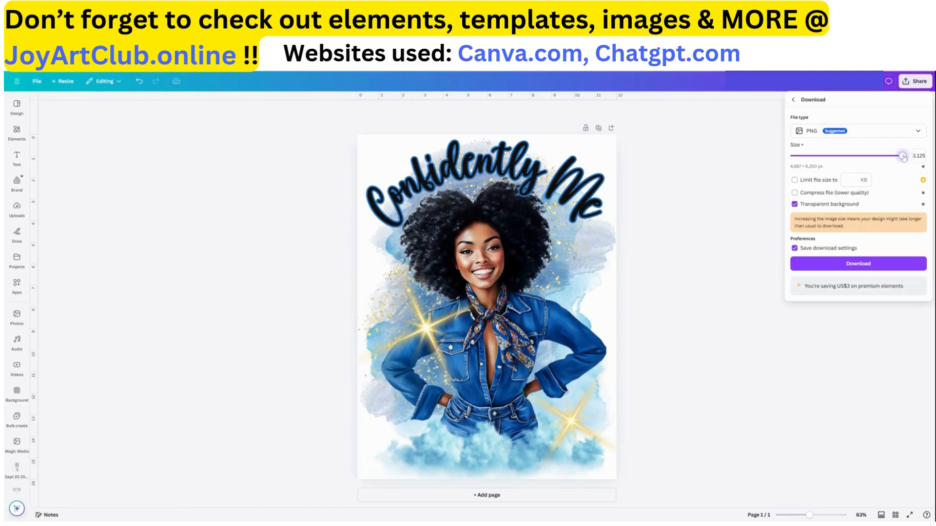
left_click(848, 267)
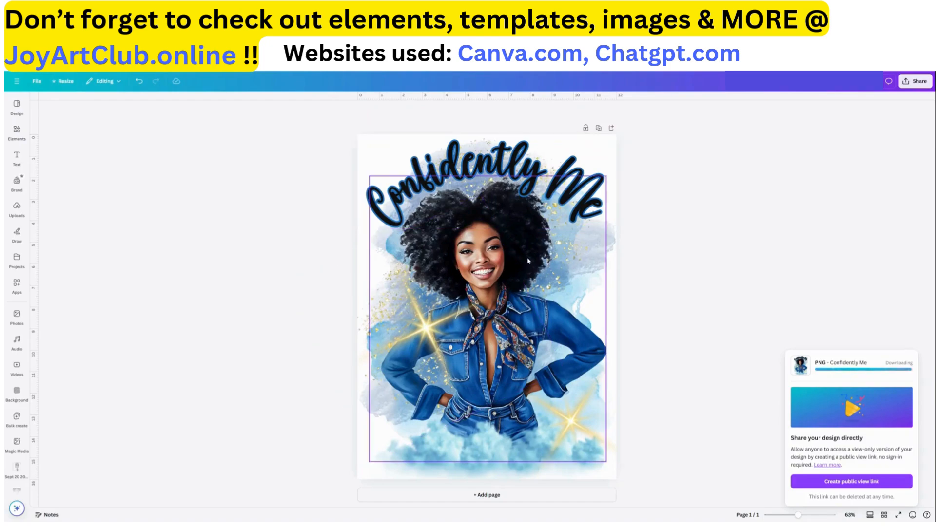
Shift the woman illustration slightly right and nudge both gold sparkles back beside her hands
left_click_drag(527, 258, 526, 257)
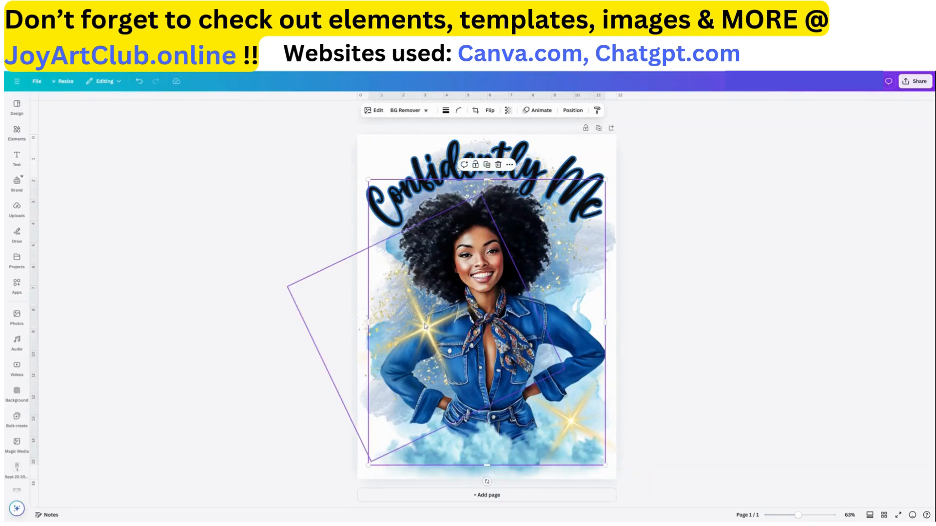
mouse_move(429, 322)
left_mouse_down()
mouse_move(422, 324)
mouse_move(441, 321)
left_mouse_up()
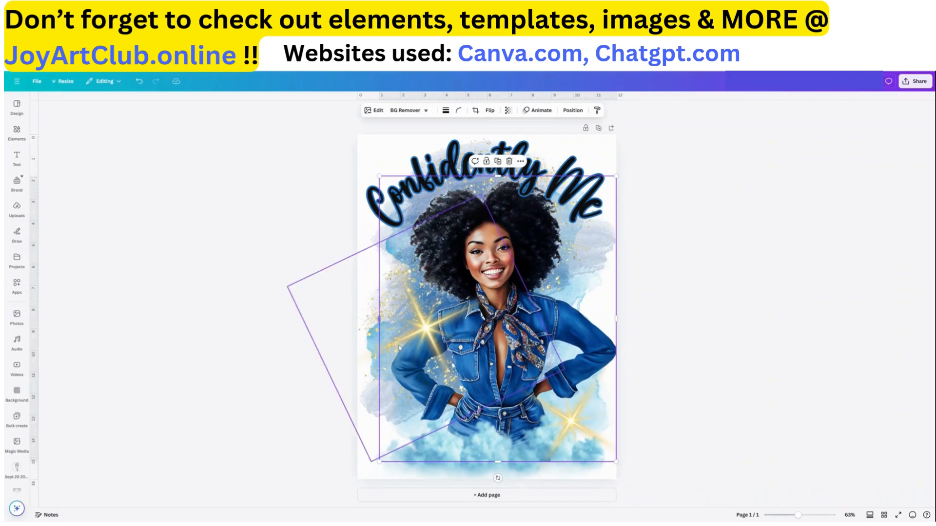
left_click(374, 320)
left_click_drag(373, 320, 367, 315)
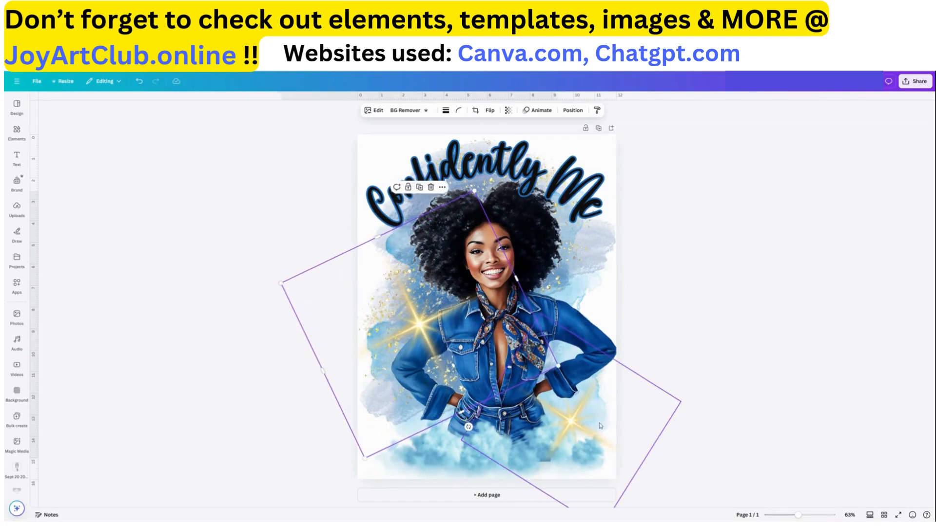
left_click_drag(604, 419, 590, 423)
left_click_drag(422, 326, 419, 322)
left_click(797, 316)
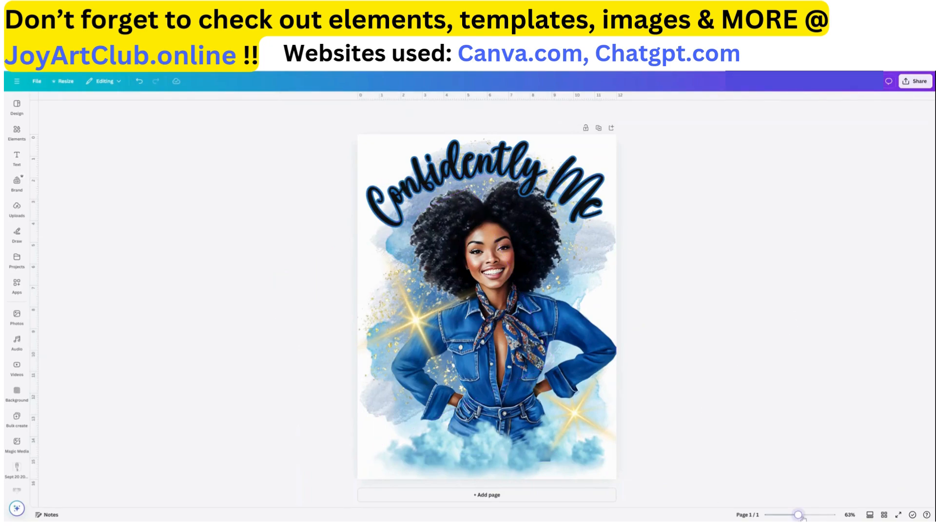
left_click_drag(797, 515, 802, 490)
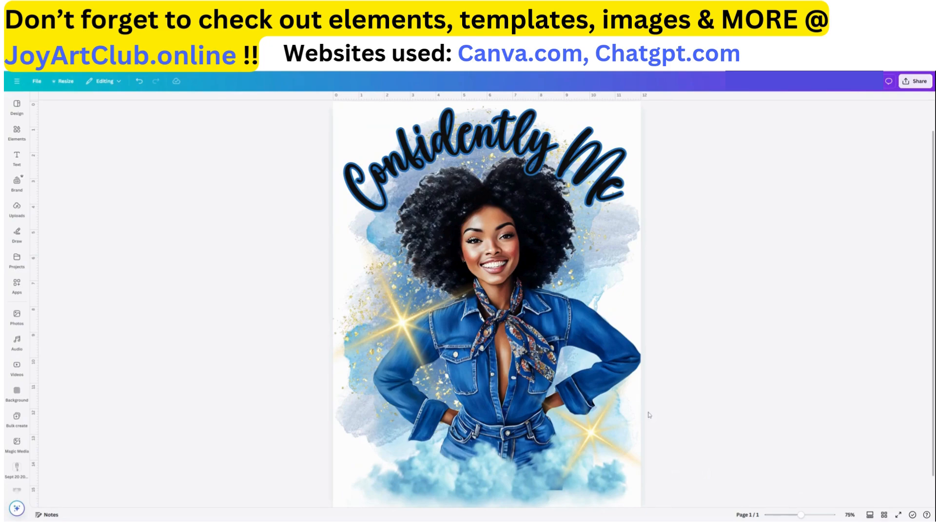